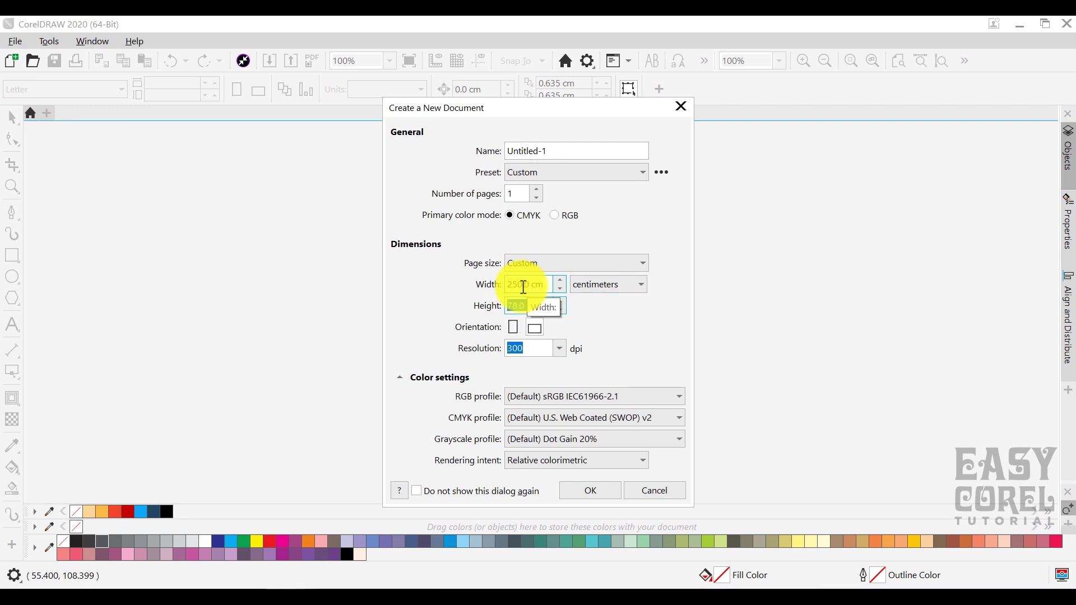
Create the 250 × 200 cm CMYK document at 300 dpi and import Pattern.cdr onto the page.
{"action": "left_click", "coordinate": [604, 490]}
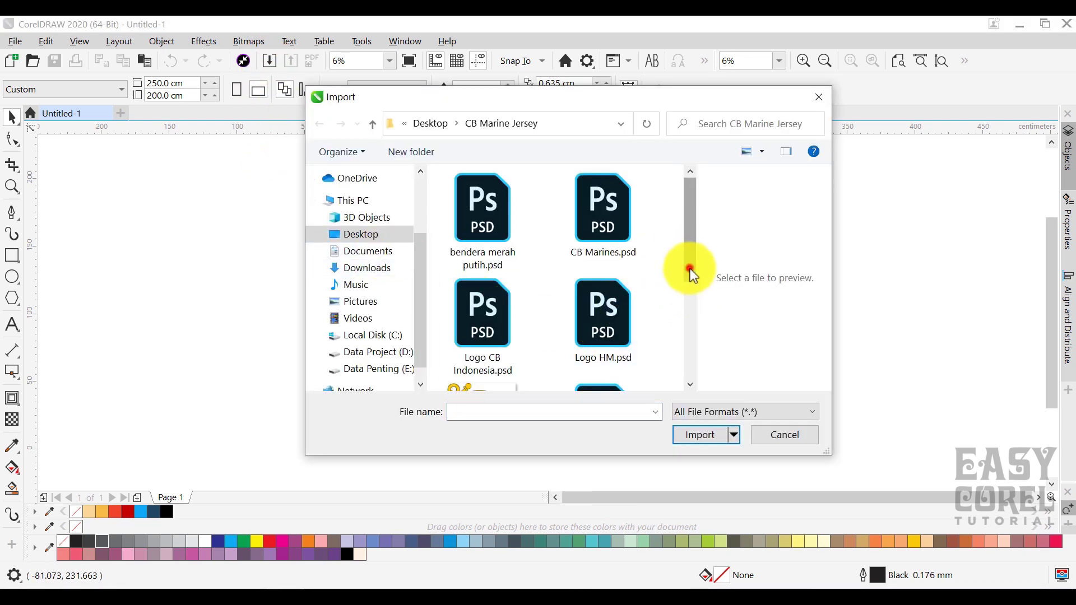
{"action": "left_click_drag", "start_coordinate": [690, 275], "coordinate": [687, 365]}
{"action": "left_click", "coordinate": [483, 336]}
{"action": "left_click", "coordinate": [695, 468]}
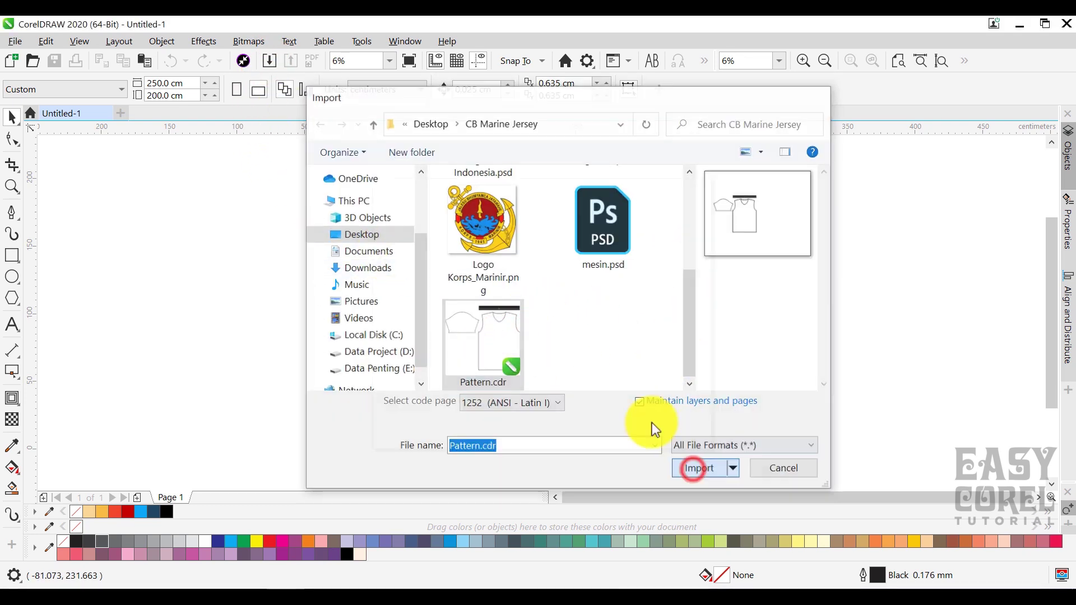
{"action": "left_click", "coordinate": [438, 249]}
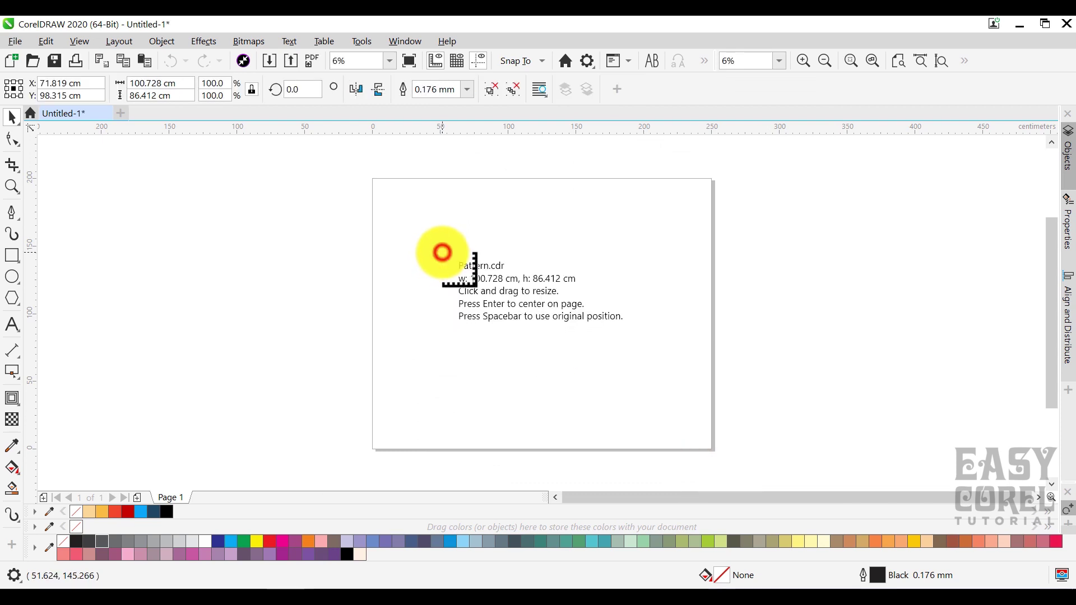
Ungroup the imported pattern, including the nested group of jersey body pieces.
{"action": "left_click", "coordinate": [491, 93]}
{"action": "scroll", "coordinate": [557, 300], "scroll_direction": "up", "scroll_amount": 1}
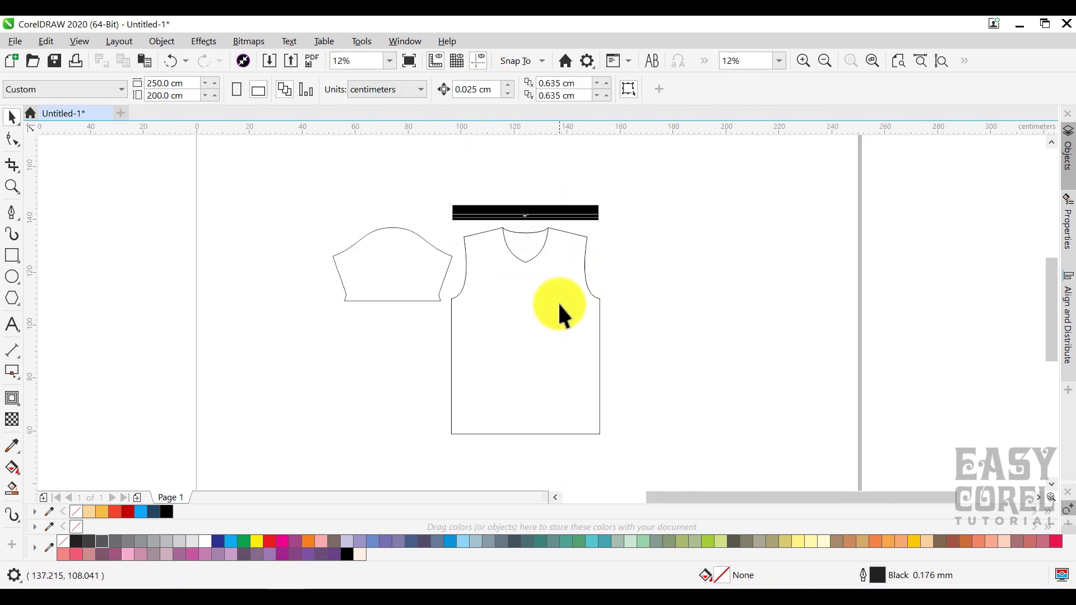
{"action": "left_click", "coordinate": [557, 300]}
{"action": "left_click", "coordinate": [490, 89]}
{"action": "left_click", "coordinate": [656, 257]}
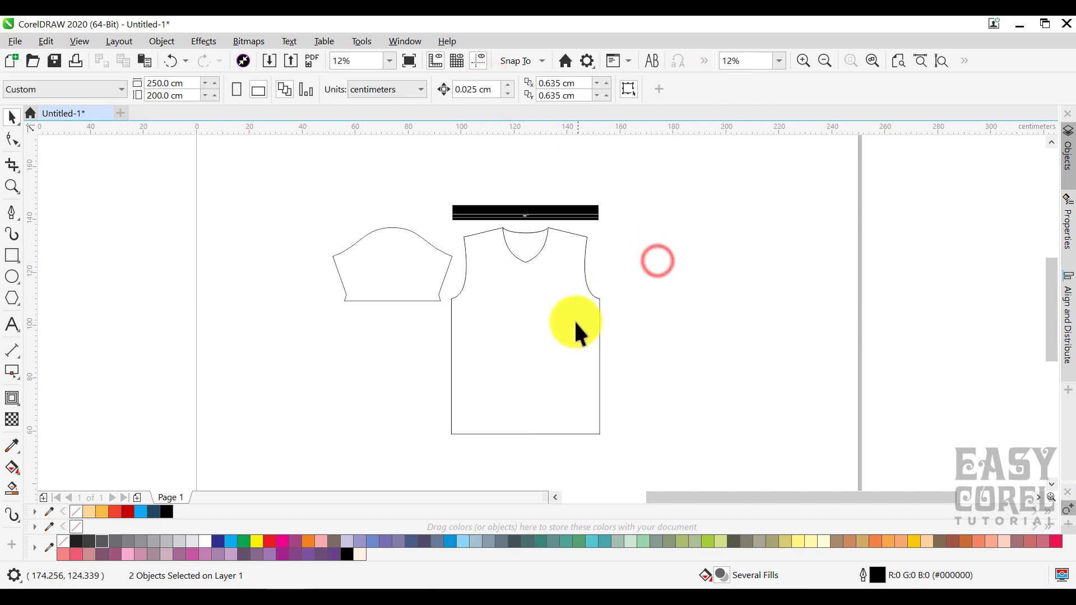
Create a 56 × 78 cm rectangle covering the jersey body, filled with 80% black and without an outline.
{"action": "left_click", "coordinate": [555, 327]}
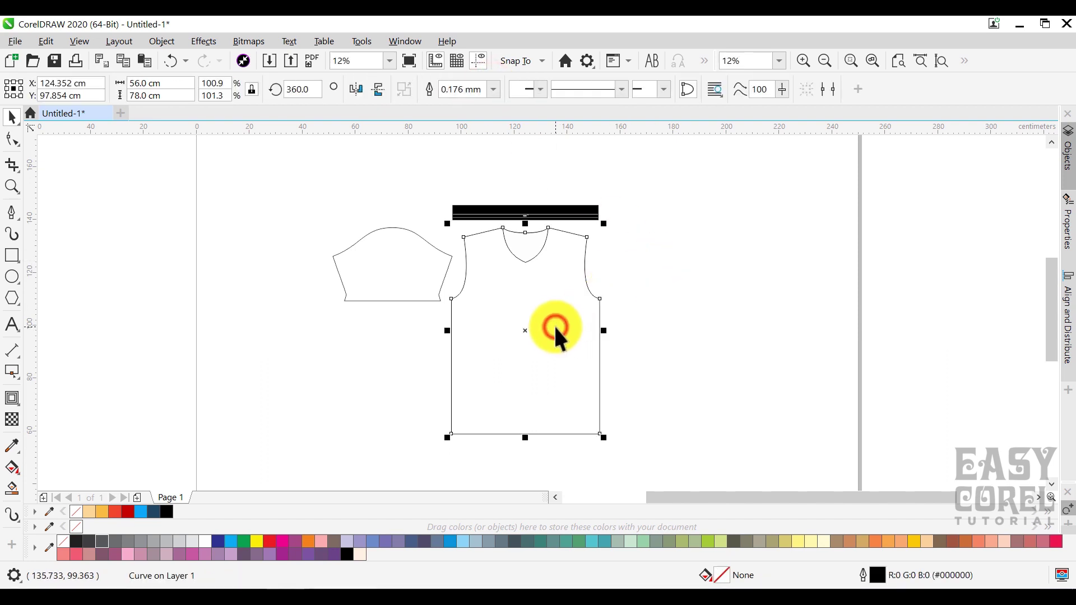
{"action": "left_click", "coordinate": [12, 255]}
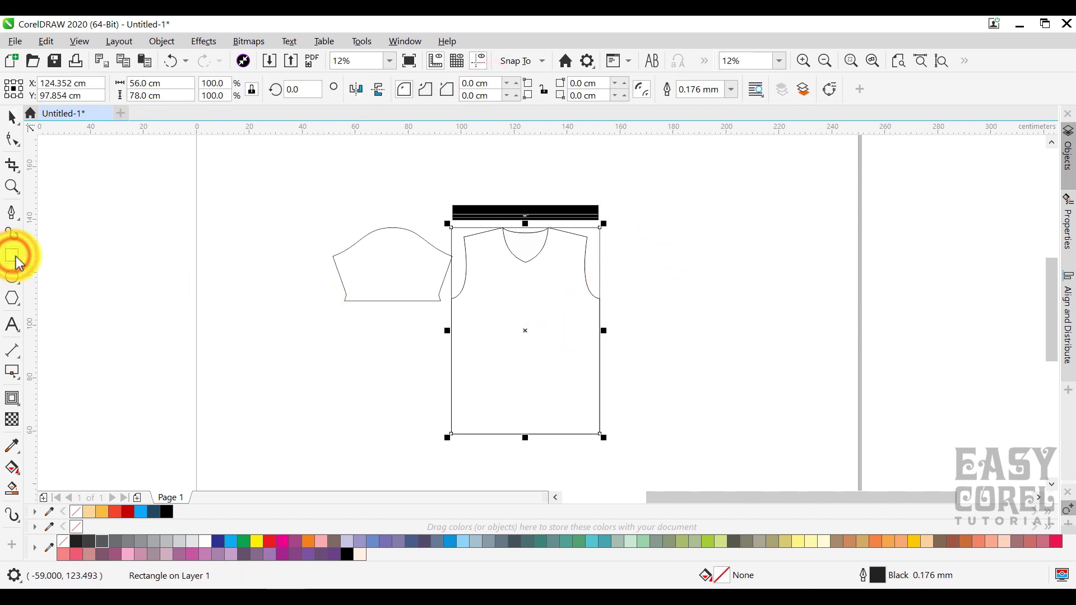
{"action": "left_click", "coordinate": [104, 541]}
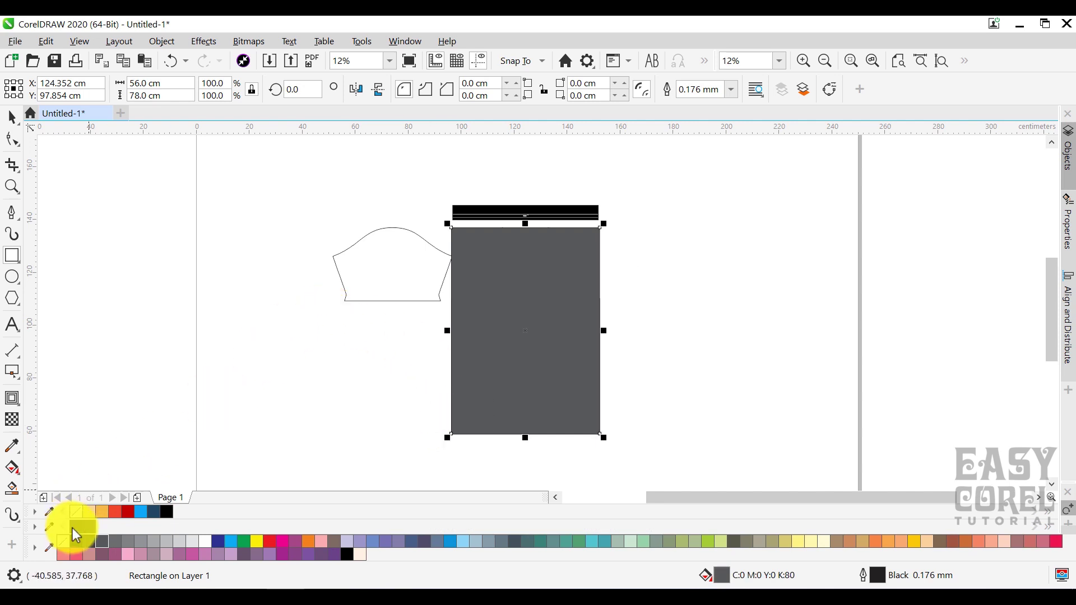
{"action": "right_click", "coordinate": [75, 529]}
{"action": "left_click", "coordinate": [12, 116]}
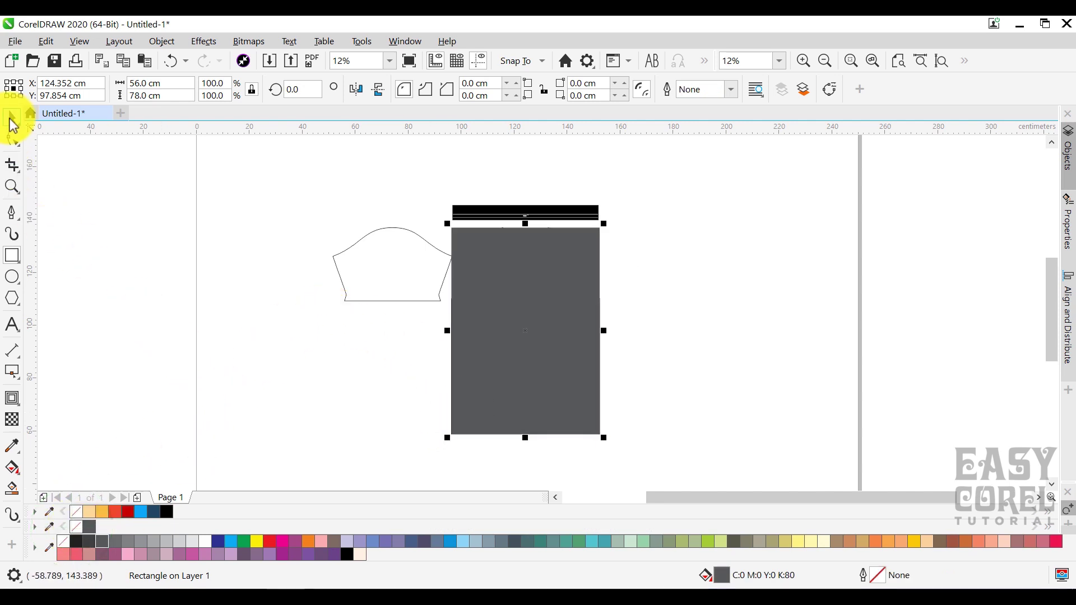
Send the grey rectangle to the back of the layer and PowerClip it inside the jersey body outline.
{"action": "right_click", "coordinate": [511, 260]}
{"action": "mouse_move", "coordinate": [566, 361]}
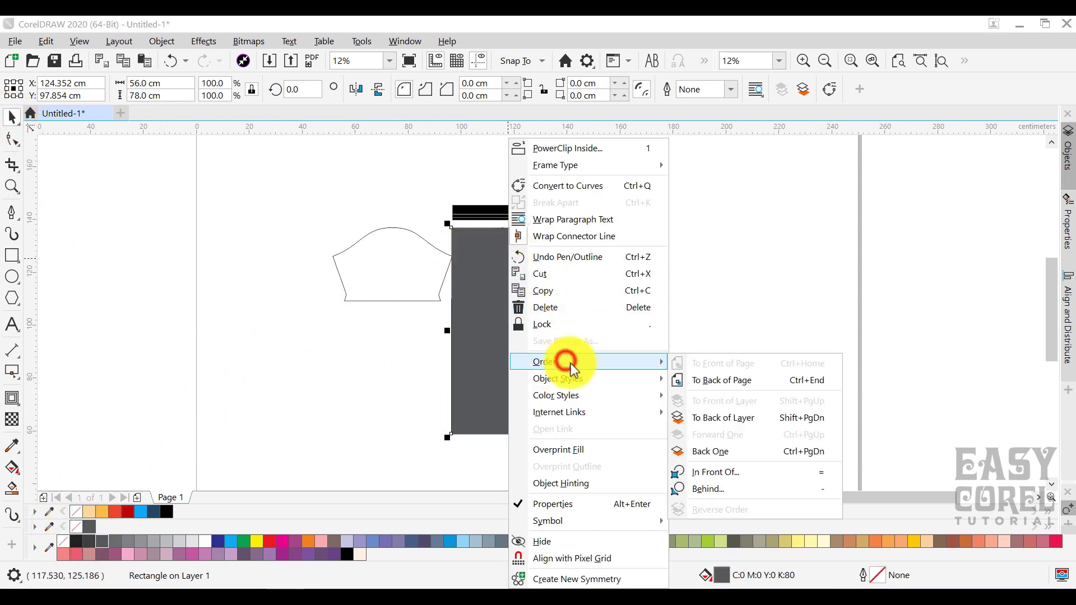
{"action": "left_click", "coordinate": [722, 417]}
{"action": "scroll", "coordinate": [592, 235], "scroll_direction": "up", "scroll_amount": 4}
{"action": "right_click", "coordinate": [593, 234]}
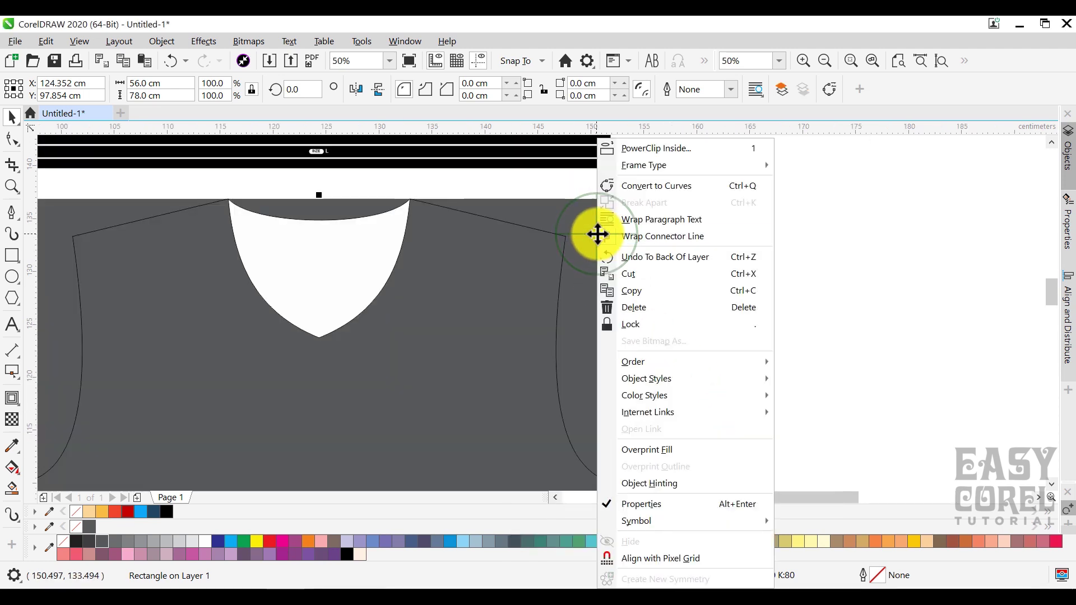
{"action": "left_click", "coordinate": [650, 148]}
{"action": "left_click", "coordinate": [491, 252]}
{"action": "scroll", "coordinate": [489, 246], "scroll_direction": "down", "scroll_amount": 4}
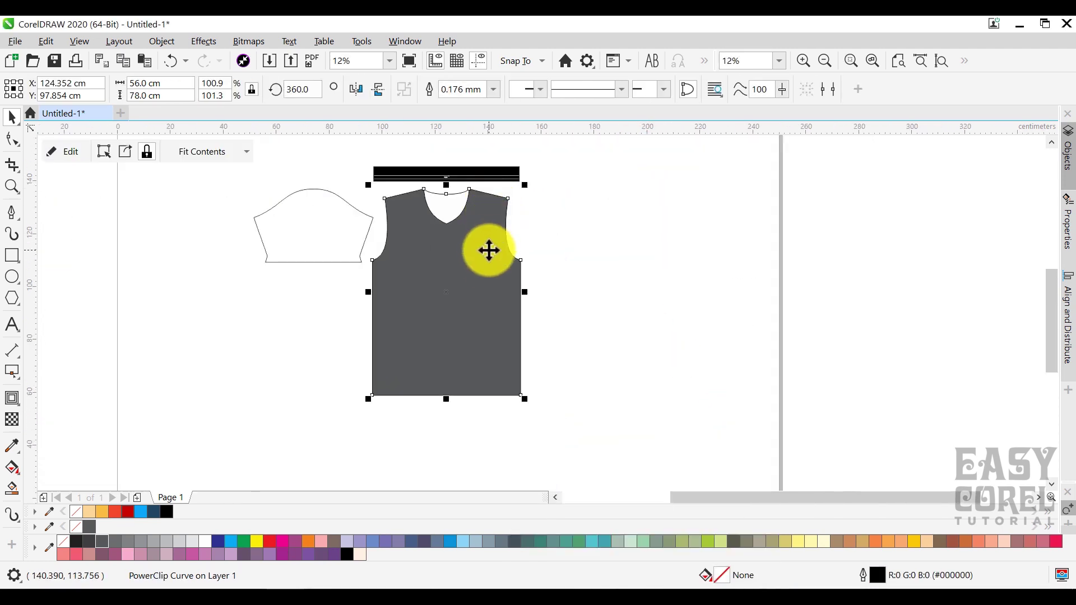
Draw a rectangle about 56 × 13 cm spanning the full width of the jersey body below the armholes.
{"action": "left_click", "coordinate": [11, 255]}
{"action": "scroll", "coordinate": [376, 308], "scroll_direction": "up", "scroll_amount": 2}
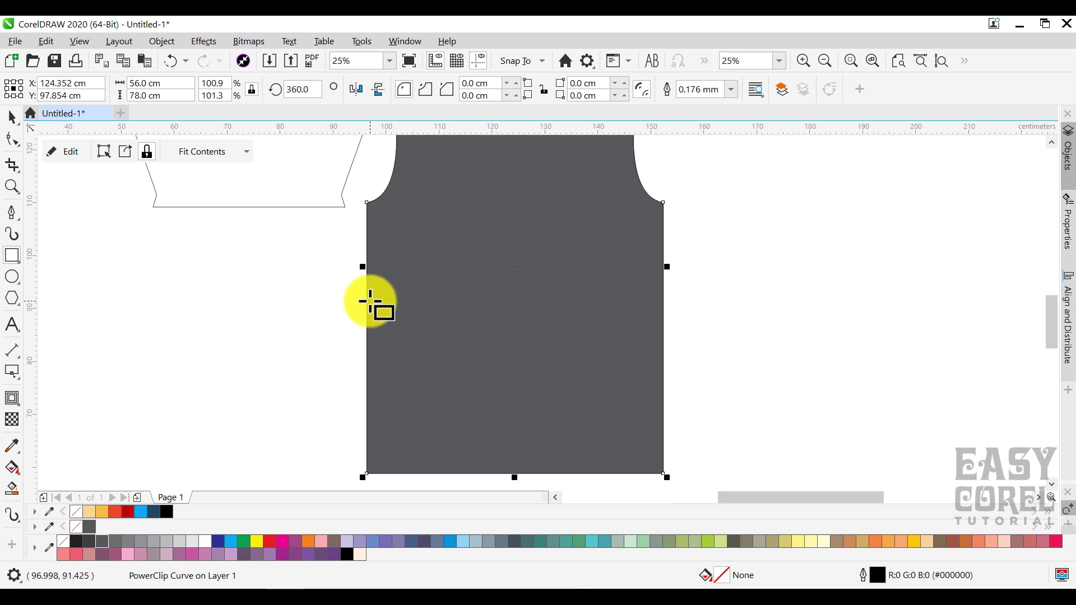
{"action": "left_click_drag", "start_coordinate": [365, 288], "coordinate": [663, 357]}
{"action": "left_click", "coordinate": [12, 117]}
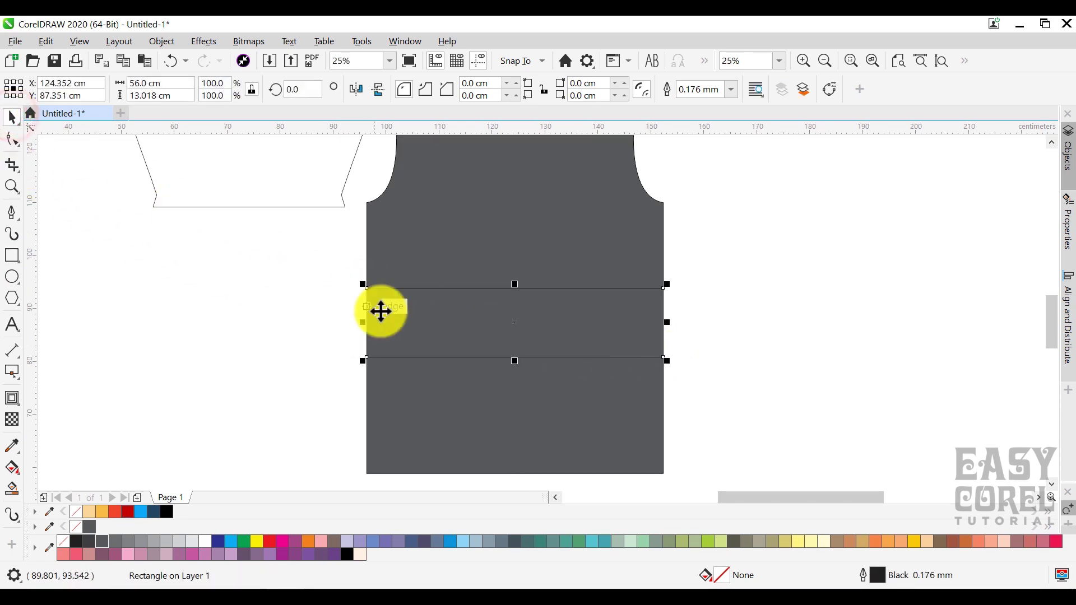
Skew the band vertically by about 9.3° so it rises towards the jersey's right side, and fill it with black.
{"action": "left_click", "coordinate": [586, 324]}
{"action": "left_click_drag", "start_coordinate": [667, 323], "coordinate": [664, 272]}
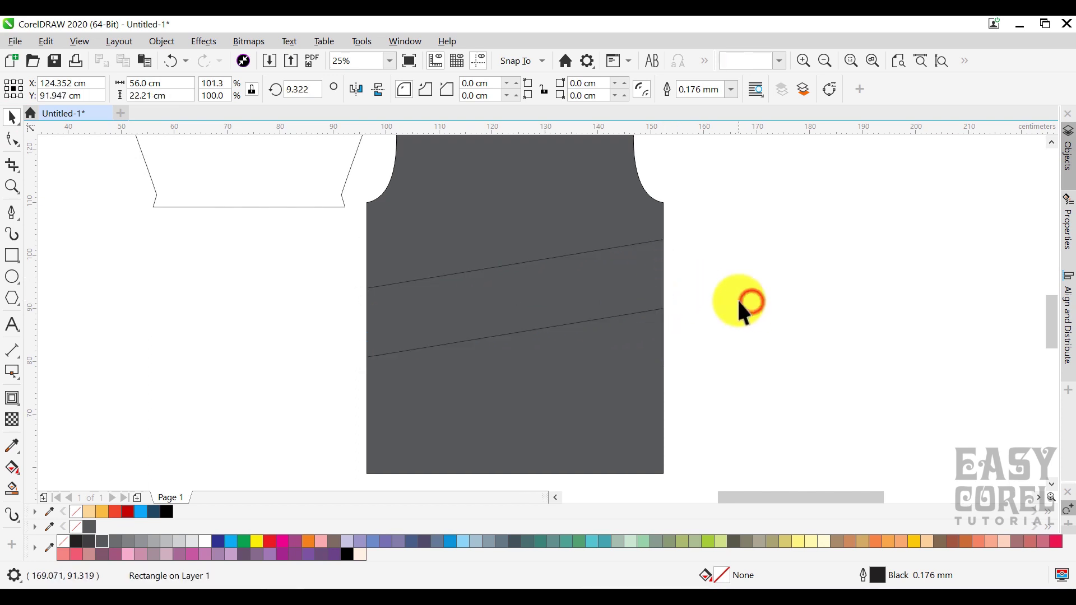
{"action": "left_click", "coordinate": [630, 291]}
{"action": "left_click", "coordinate": [168, 512]}
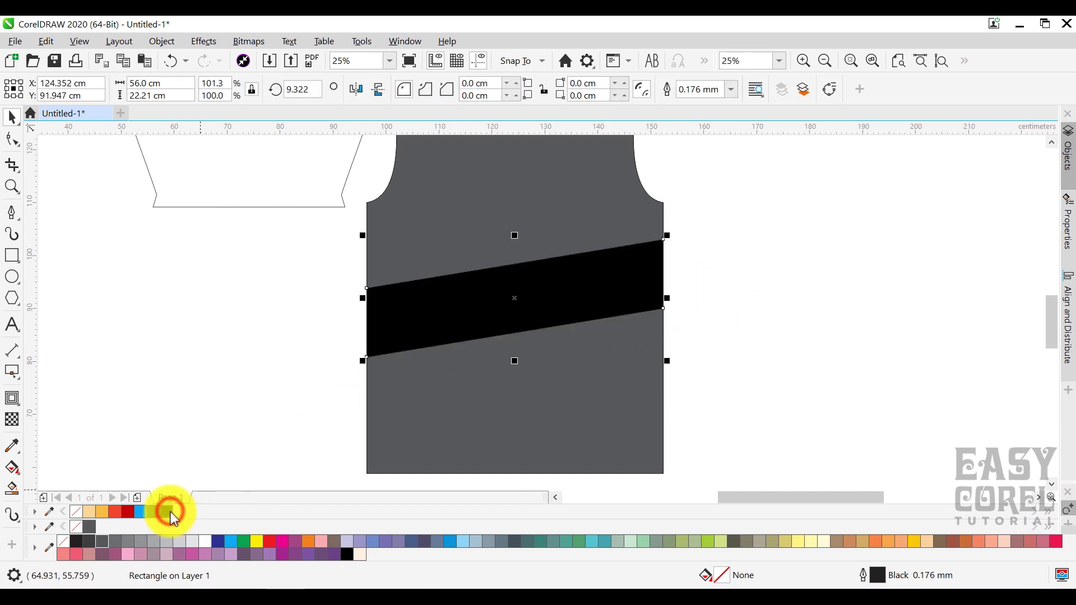
{"action": "left_click", "coordinate": [181, 387]}
Draw a thin black wedge about 39.5 × 6.5 cm with the Pen tool, along the band's upper edge from the jersey's left side.
{"action": "left_click", "coordinate": [15, 214]}
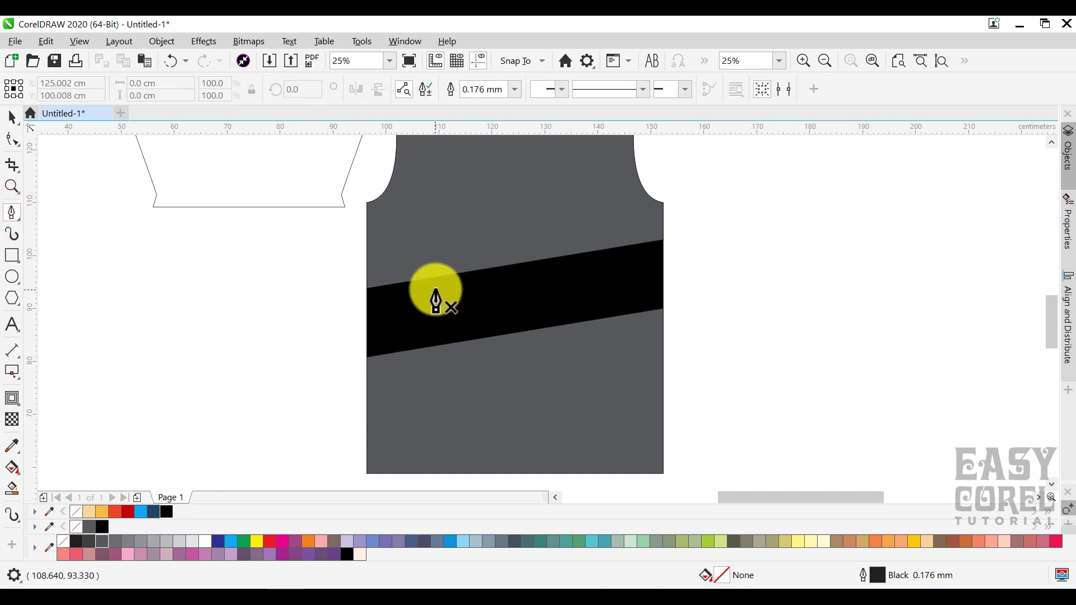
{"action": "scroll", "coordinate": [448, 294], "scroll_direction": "up", "scroll_amount": 1}
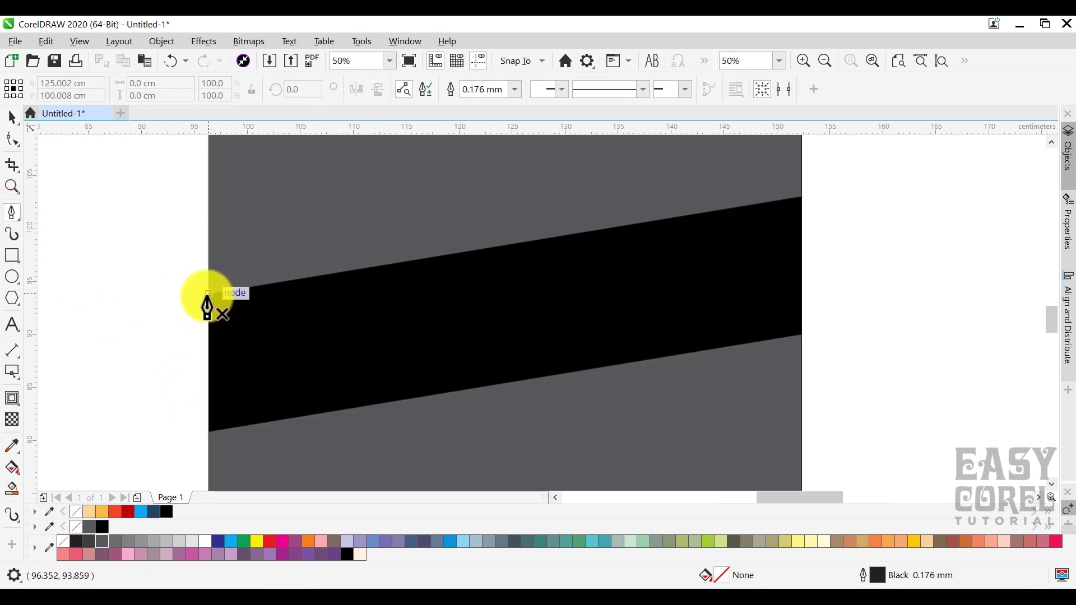
{"action": "left_click", "coordinate": [208, 295]}
{"action": "left_click_drag", "start_coordinate": [626, 226], "coordinate": [469, 245]}
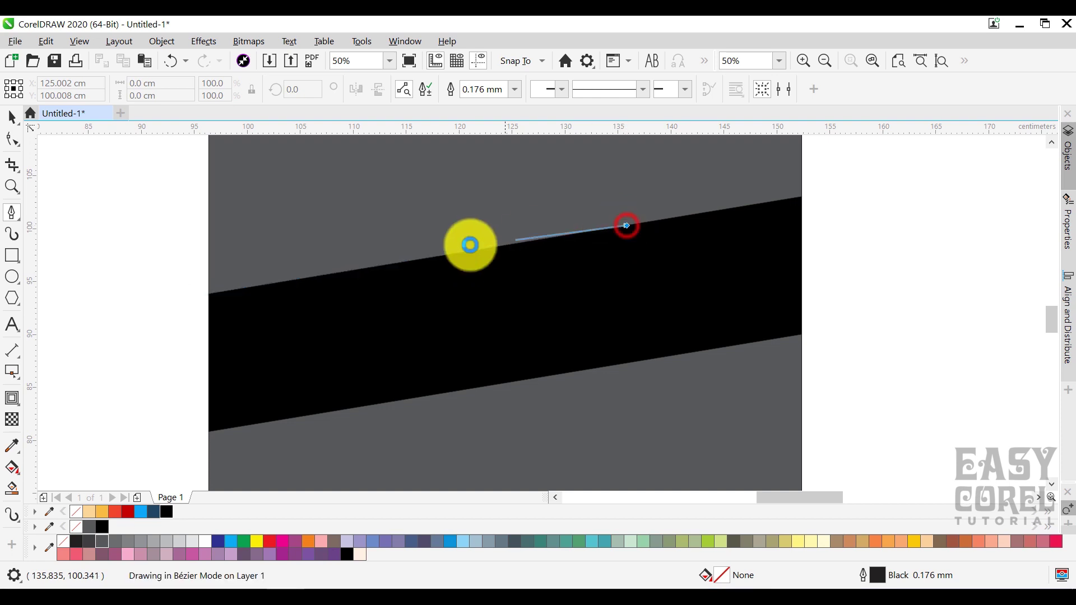
{"action": "left_click", "coordinate": [208, 272]}
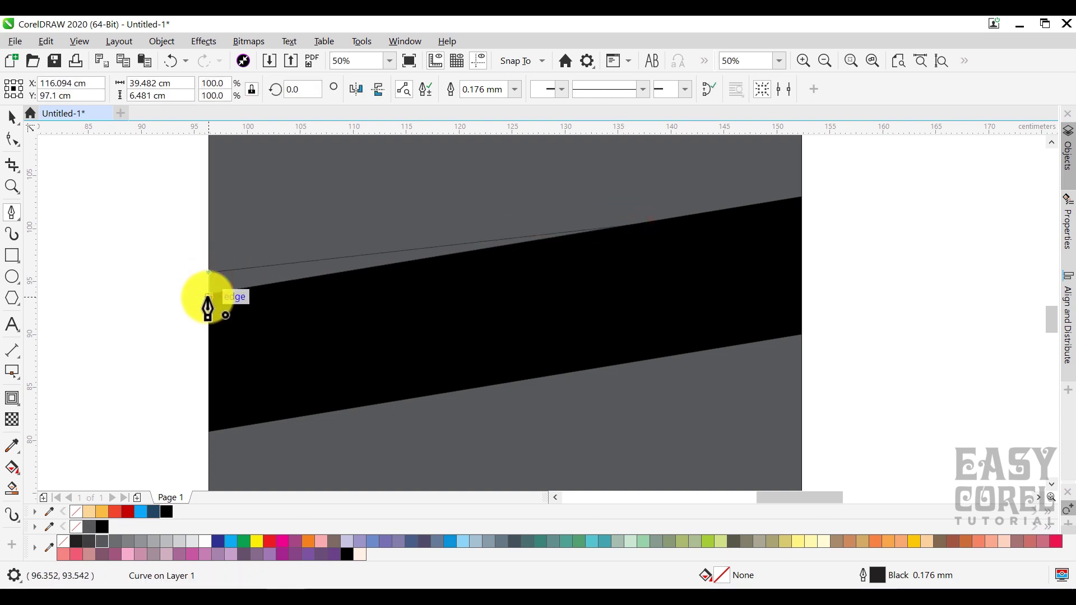
{"action": "left_click", "coordinate": [208, 295]}
{"action": "left_click", "coordinate": [168, 512]}
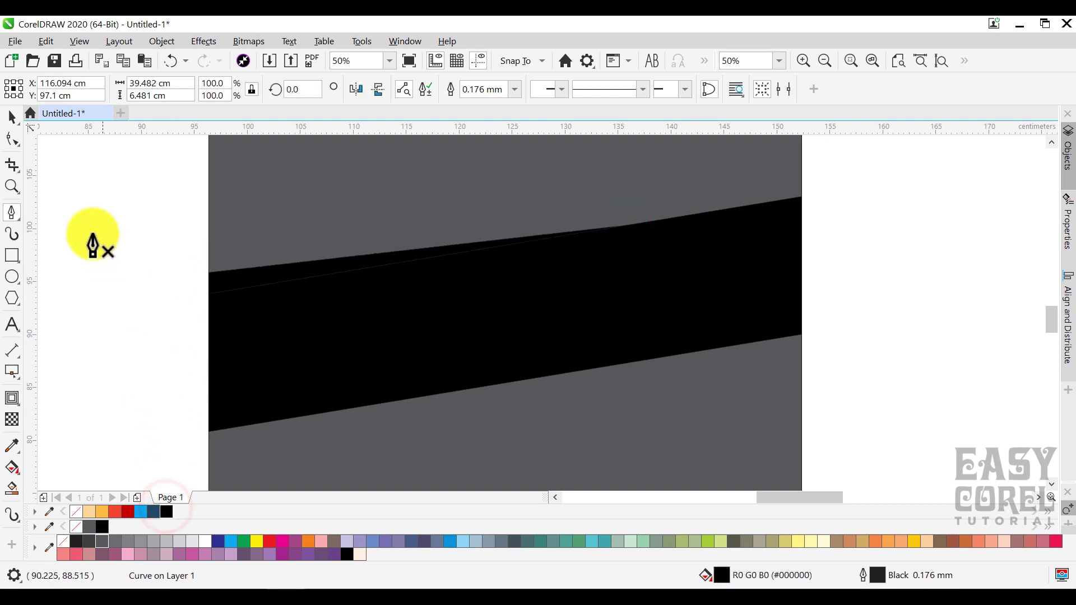
Move the black wedge up so a grey gap separates it from the diagonal band.
{"action": "left_click", "coordinate": [12, 116]}
{"action": "left_click_drag", "start_coordinate": [208, 297], "coordinate": [210, 268]}
{"action": "scroll", "coordinate": [166, 272], "scroll_direction": "down", "scroll_amount": 1}
{"action": "left_click", "coordinate": [167, 272]}
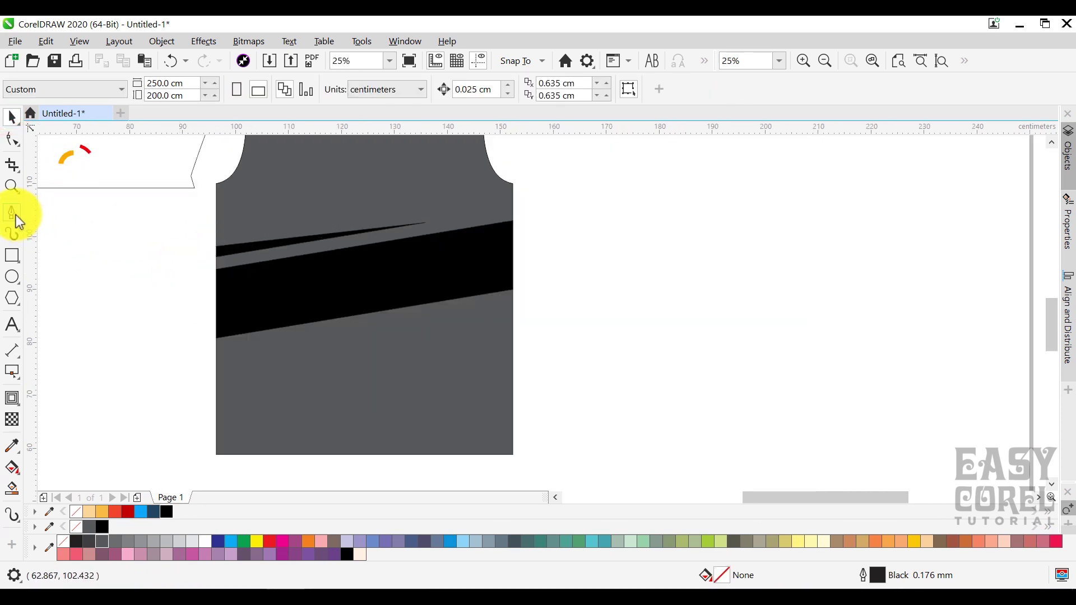
Draw a closed wedge about 43.8 × 7.2 cm with the Pen tool, tapering leftward from the band's upper right corner.
{"action": "left_click", "coordinate": [11, 212]}
{"action": "scroll", "coordinate": [511, 238], "scroll_direction": "up", "scroll_amount": 1}
{"action": "left_click", "coordinate": [516, 218]}
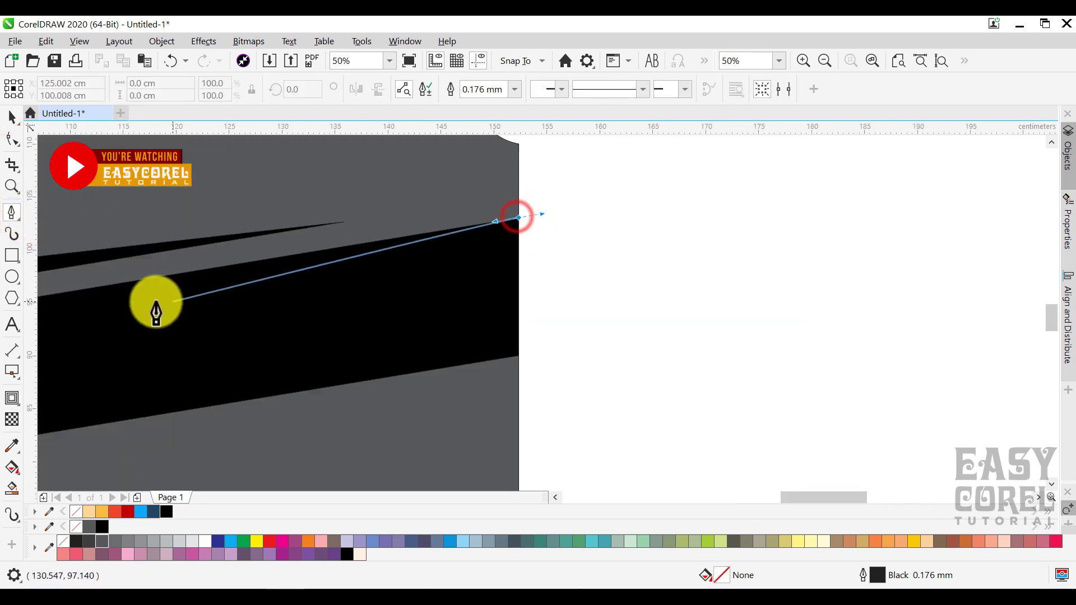
{"action": "scroll", "coordinate": [96, 293], "scroll_direction": "down", "scroll_amount": 1}
{"action": "left_click", "coordinate": [89, 294]}
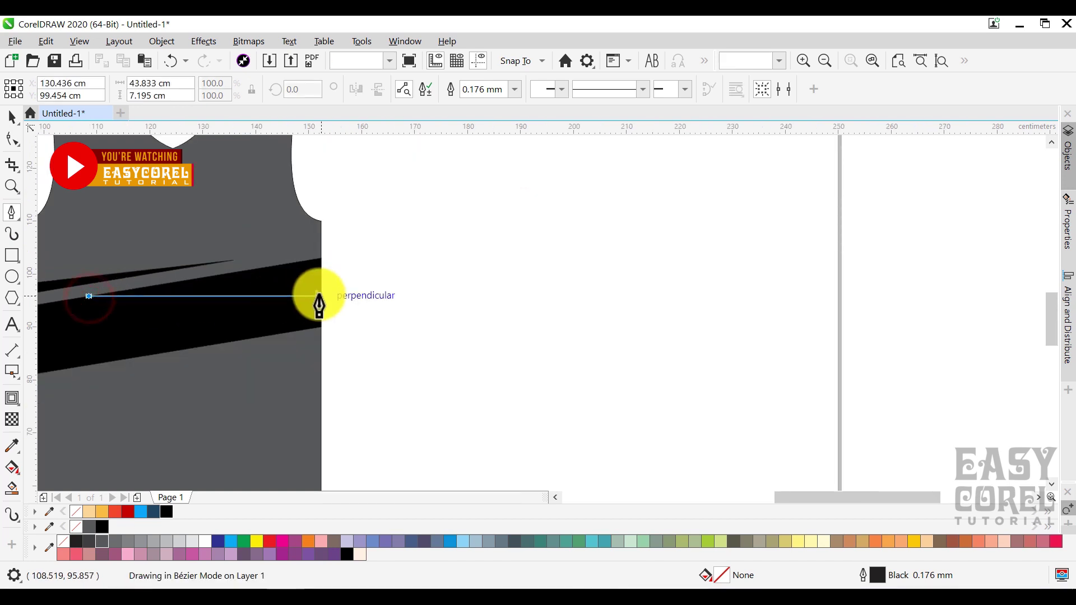
{"action": "scroll", "coordinate": [320, 257], "scroll_direction": "up", "scroll_amount": 1}
{"action": "left_click", "coordinate": [321, 258]}
{"action": "left_click", "coordinate": [321, 255]}
{"action": "scroll", "coordinate": [322, 240], "scroll_direction": "up", "scroll_amount": 1}
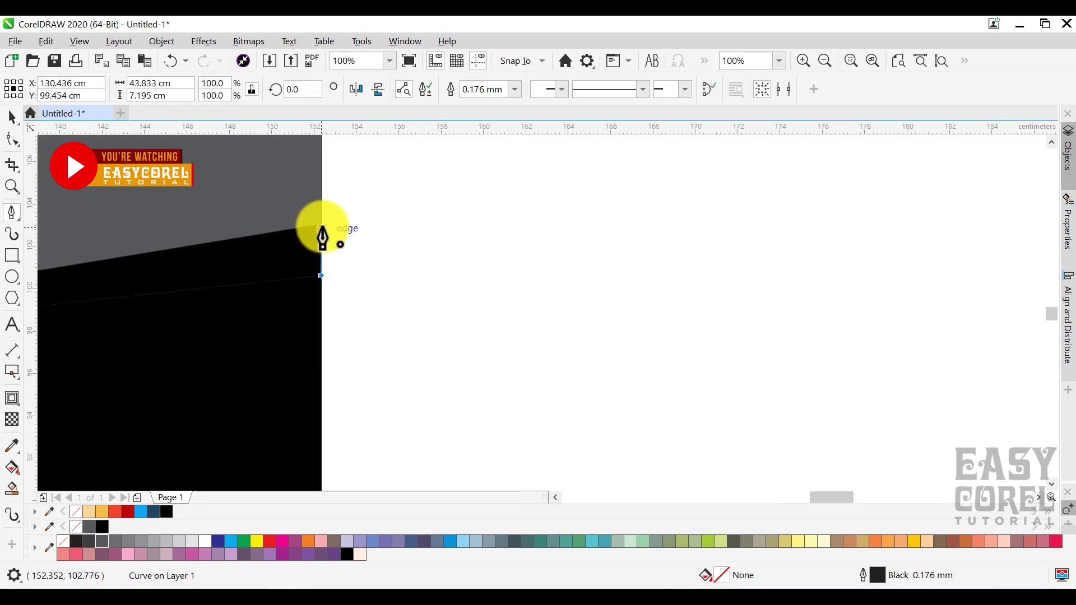
{"action": "double_click", "coordinate": [322, 224]}
Fill the new wedge with 80% black, remove its outline and move it slightly down into the black band.
{"action": "left_click", "coordinate": [93, 525]}
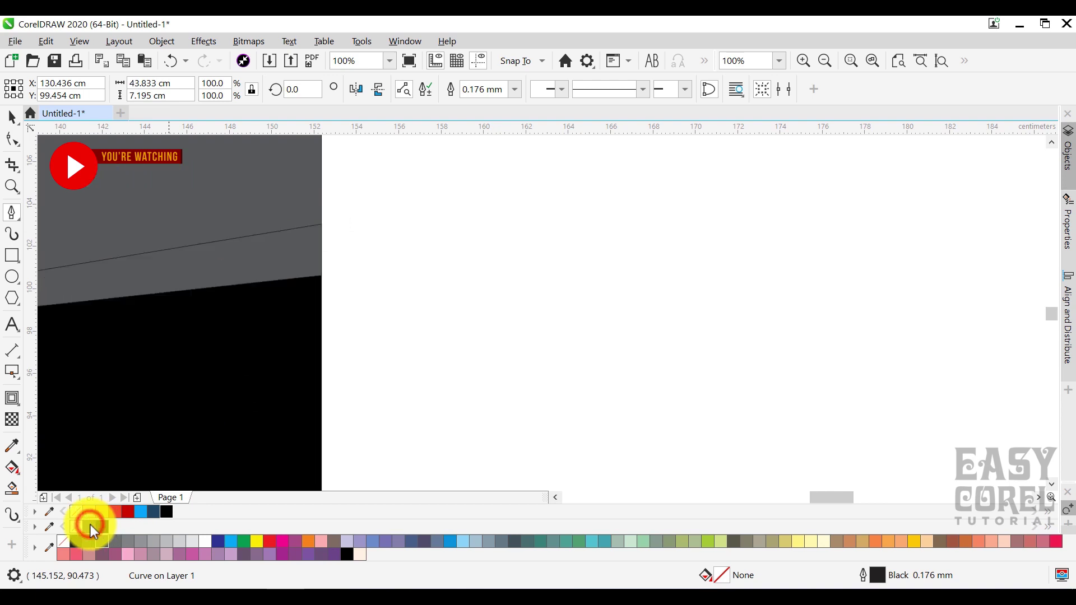
{"action": "right_click", "coordinate": [75, 513]}
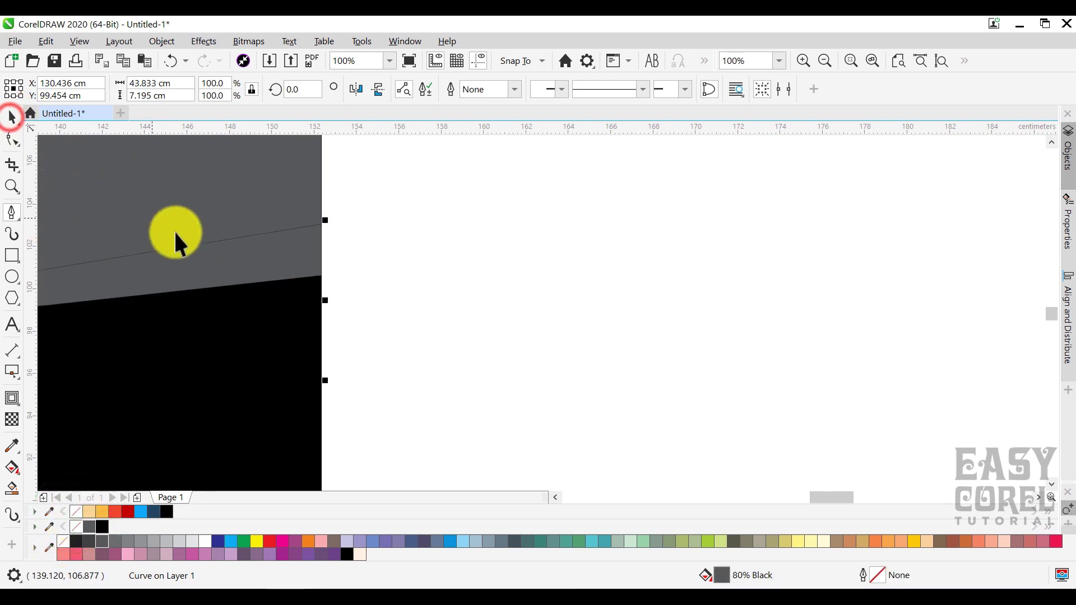
{"action": "left_click_drag", "start_coordinate": [173, 229], "coordinate": [230, 289]}
{"action": "scroll", "coordinate": [401, 232], "scroll_direction": "down", "scroll_amount": 1}
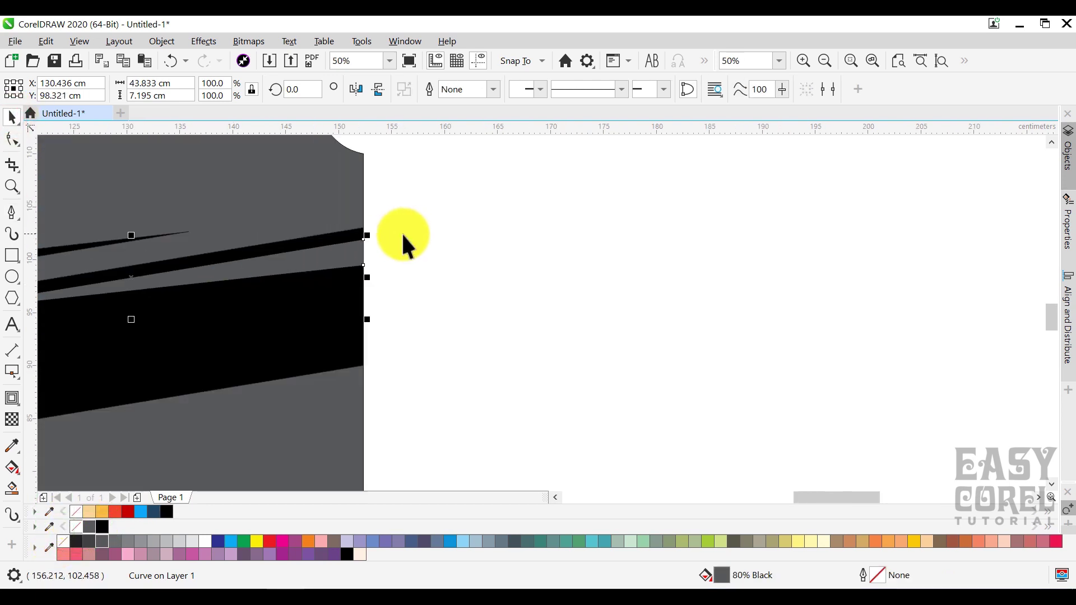
{"action": "scroll", "coordinate": [401, 232], "scroll_direction": "down", "scroll_amount": 1}
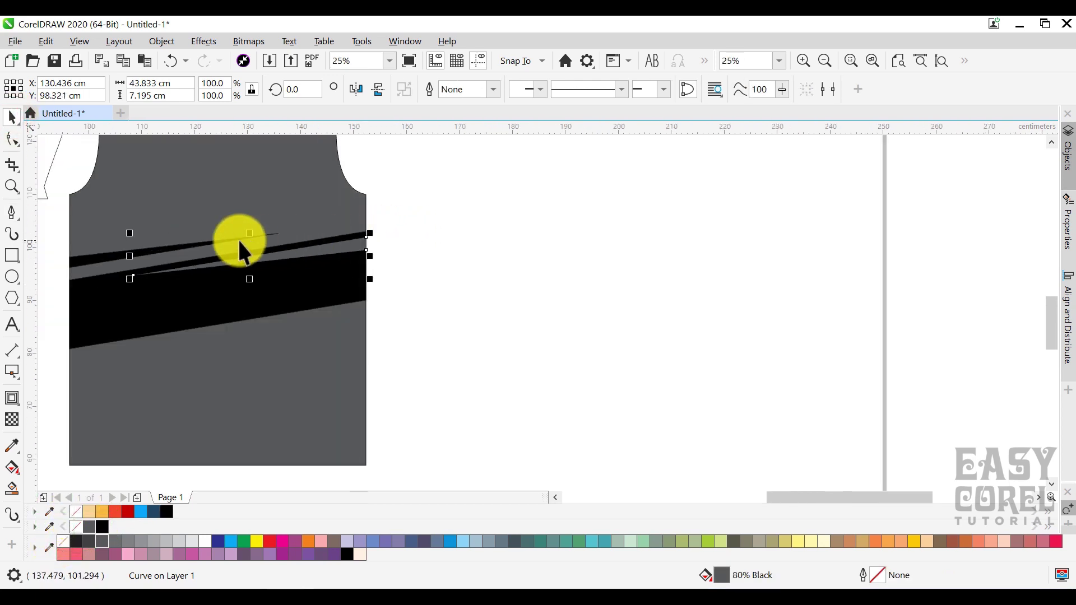
Reshape the grey wedge by moving its pointed node farther left, extending it to about 47.4 × 7.8 cm.
{"action": "left_click", "coordinate": [12, 140]}
{"action": "scroll", "coordinate": [131, 278], "scroll_direction": "up", "scroll_amount": 1}
{"action": "left_click_drag", "start_coordinate": [135, 278], "coordinate": [96, 287]}
{"action": "left_click_drag", "start_coordinate": [634, 221], "coordinate": [585, 226]}
{"action": "scroll", "coordinate": [614, 223], "scroll_direction": "up", "scroll_amount": 1}
{"action": "scroll", "coordinate": [587, 246], "scroll_direction": "down", "scroll_amount": 2}
{"action": "left_click_drag", "start_coordinate": [636, 201], "coordinate": [281, 286]}
{"action": "left_click", "coordinate": [194, 88]}
{"action": "left_click", "coordinate": [13, 122]}
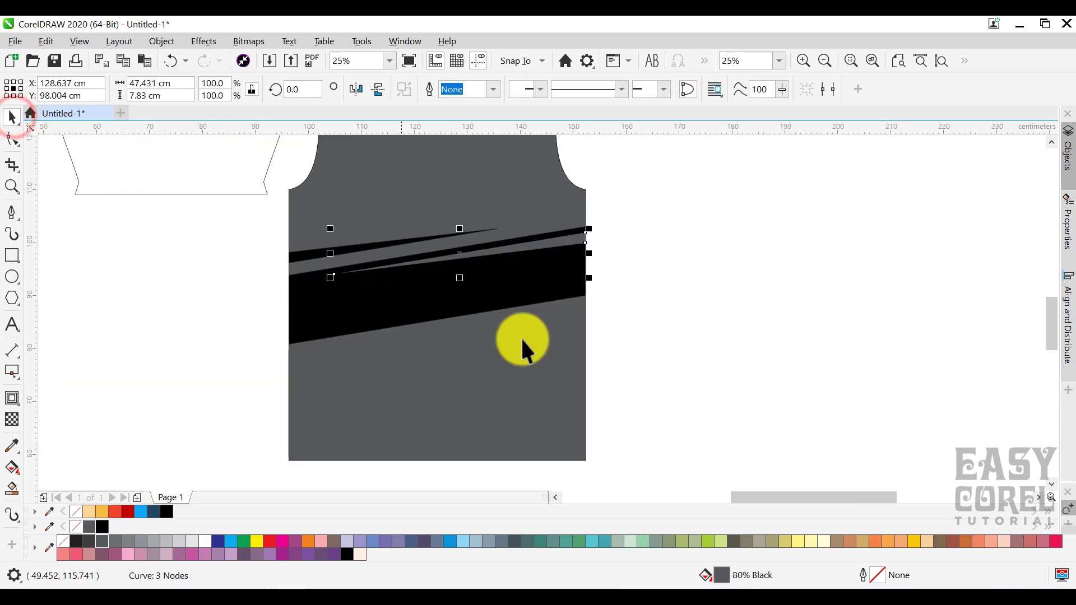
Duplicate the grey wedge about 2 cm lower and pull the copy's tip node inward, shortening it to about 40 × 4.9 cm.
{"action": "scroll", "coordinate": [583, 236], "scroll_direction": "up", "scroll_amount": 1}
{"action": "left_click_drag", "start_coordinate": [588, 228], "coordinate": [587, 251]}
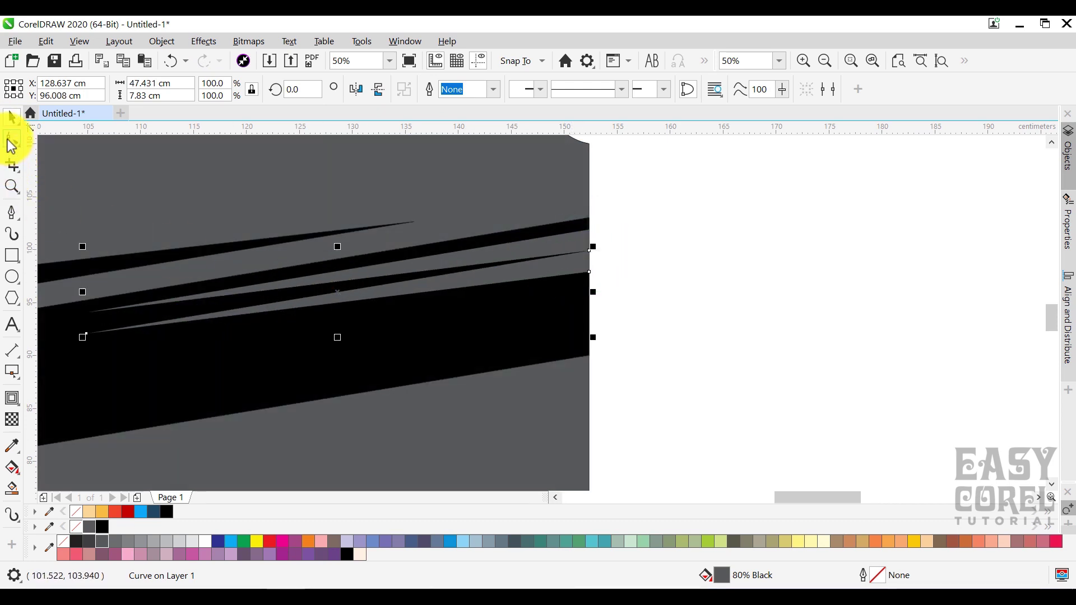
{"action": "left_click", "coordinate": [11, 141]}
{"action": "left_click_drag", "start_coordinate": [90, 333], "coordinate": [163, 303]}
{"action": "left_click", "coordinate": [12, 117]}
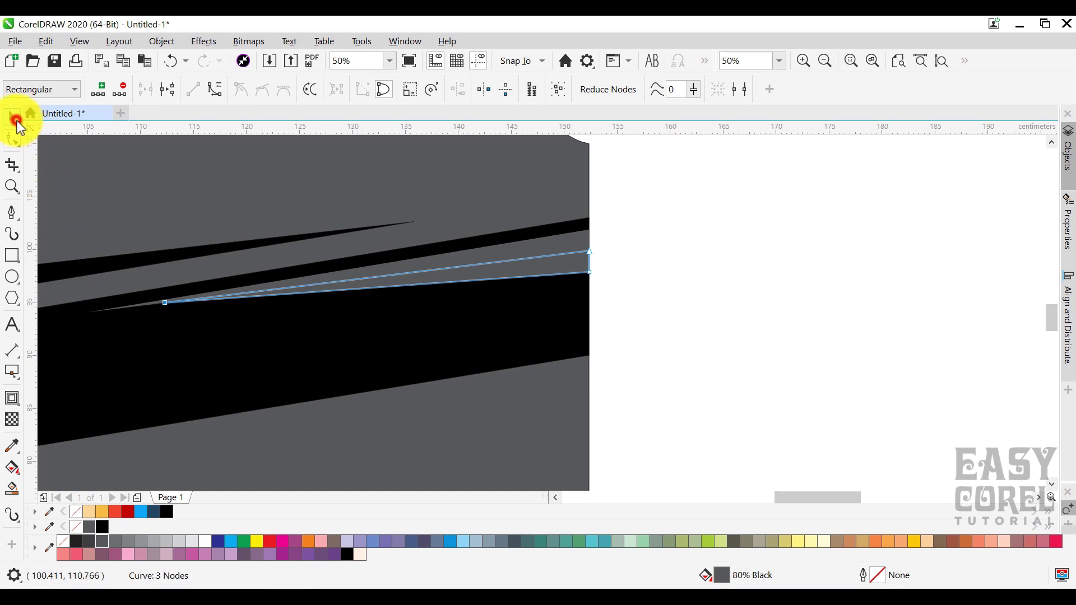
Move the shortened grey wedge slightly down to widen the black strip above it.
{"action": "scroll", "coordinate": [485, 282], "scroll_direction": "up", "scroll_amount": 2}
{"action": "left_click_drag", "start_coordinate": [486, 282], "coordinate": [486, 298]}
{"action": "scroll", "coordinate": [489, 278], "scroll_direction": "down", "scroll_amount": 2}
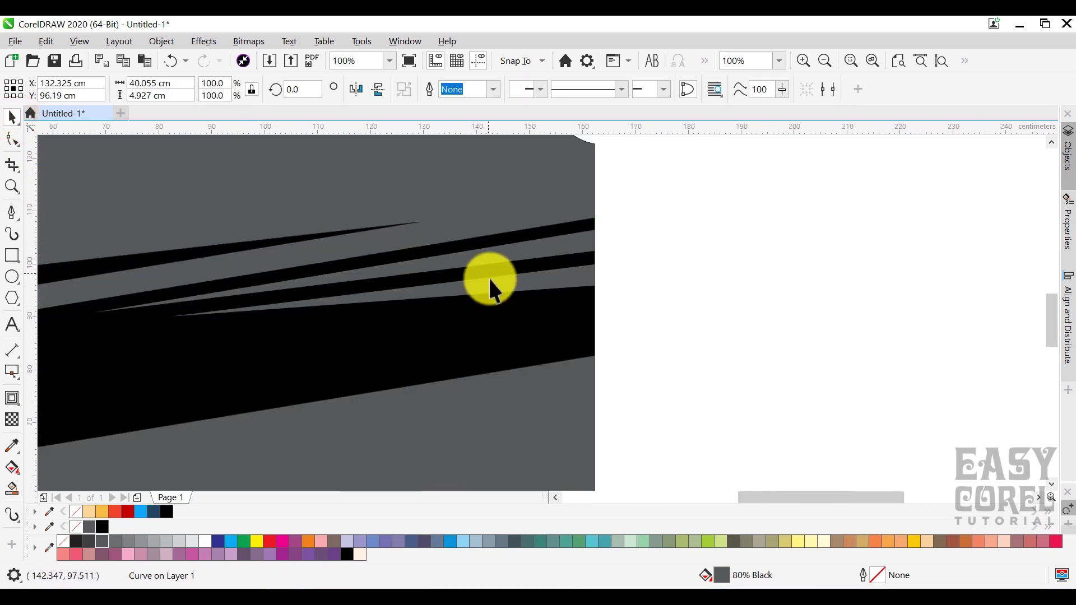
{"action": "left_click", "coordinate": [622, 288]}
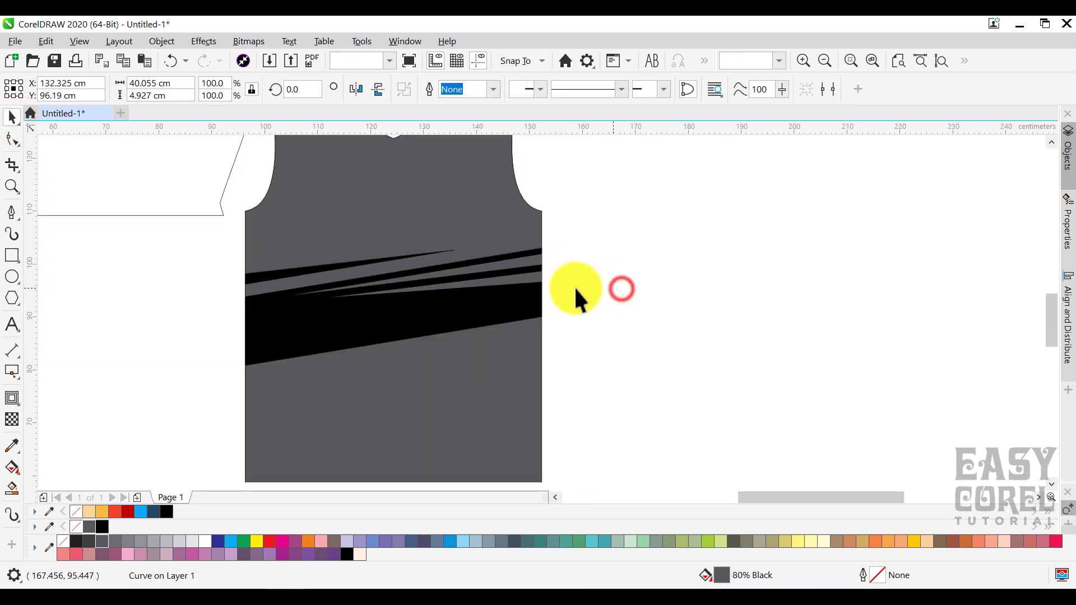
Draw a dividing line about 9.3 × 11.8 cm from the lowest grey wedge's tip across the black band and Smart Fill its right part red.
{"action": "left_click", "coordinate": [12, 213]}
{"action": "left_click", "coordinate": [339, 298]}
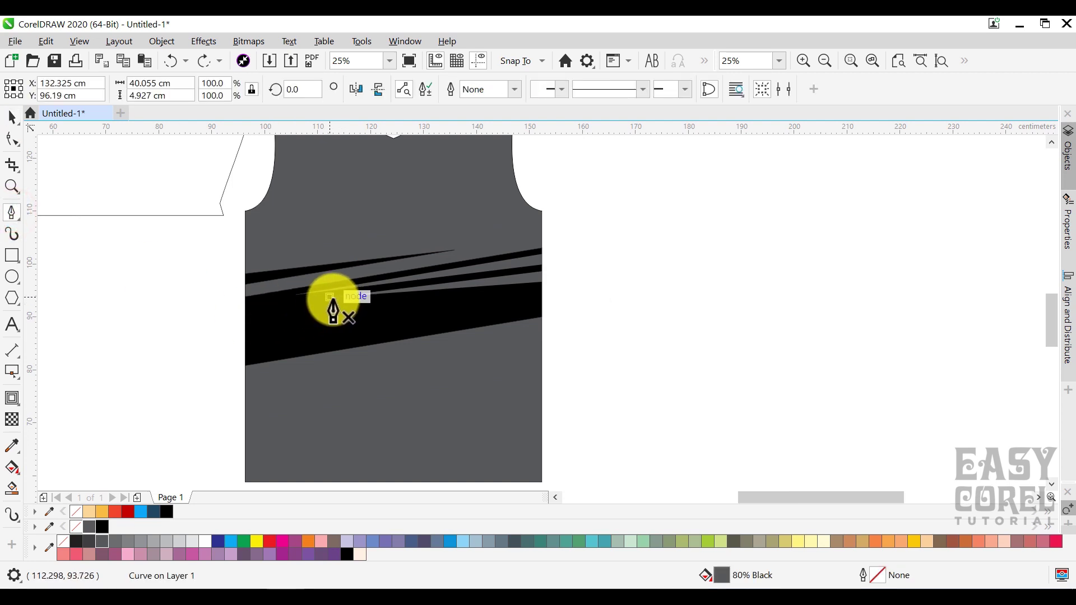
{"action": "left_click", "coordinate": [331, 298]}
{"action": "left_click", "coordinate": [379, 360]}
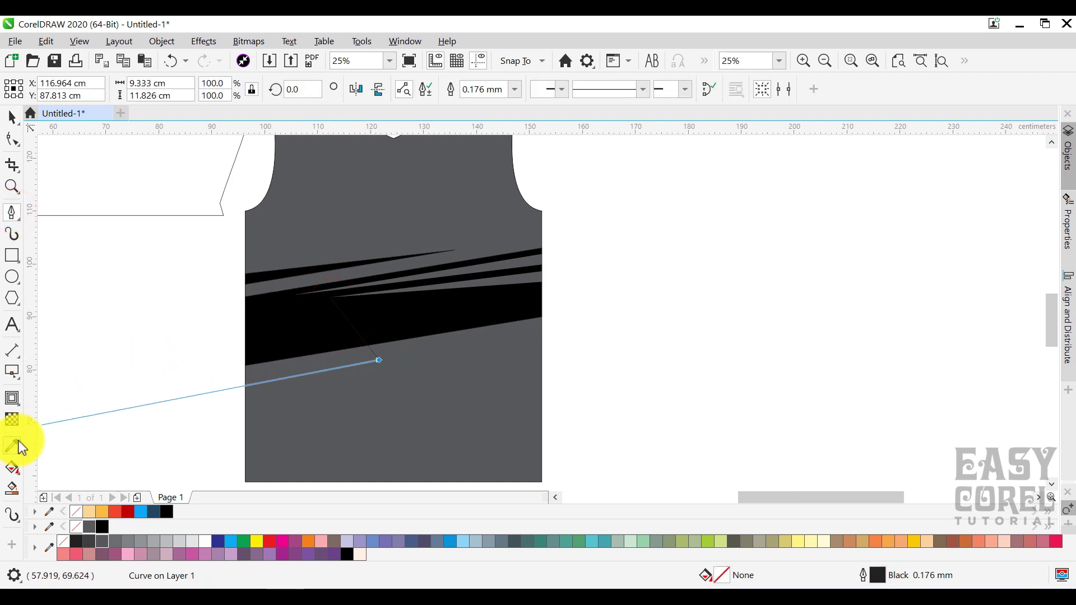
{"action": "left_click", "coordinate": [12, 492]}
{"action": "left_click", "coordinate": [381, 322]}
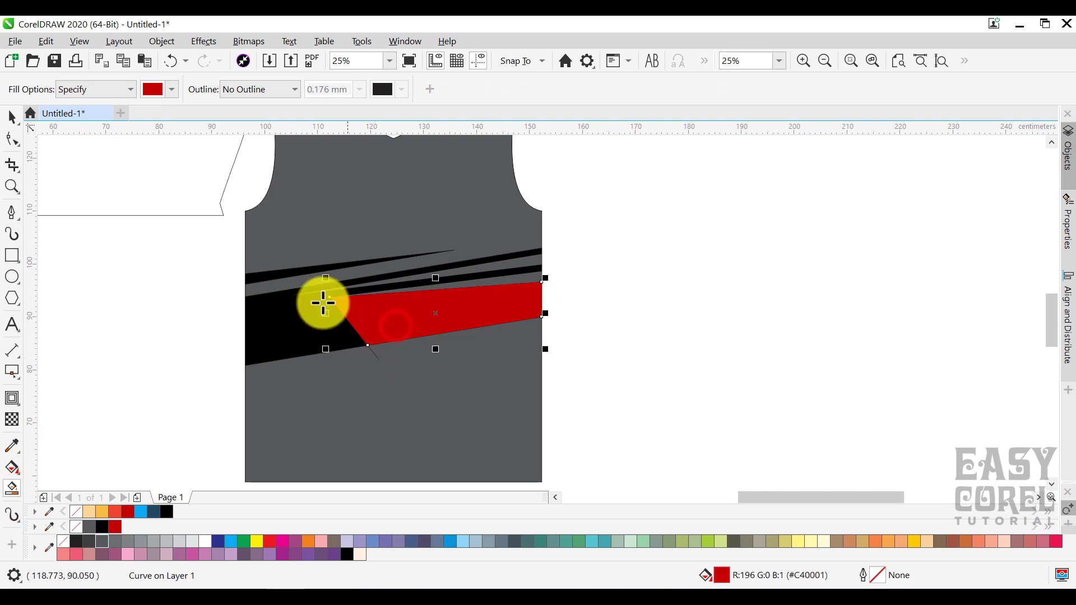
Move the dividing line off the shirt and delete it.
{"action": "left_click", "coordinate": [12, 118]}
{"action": "left_click", "coordinate": [372, 355]}
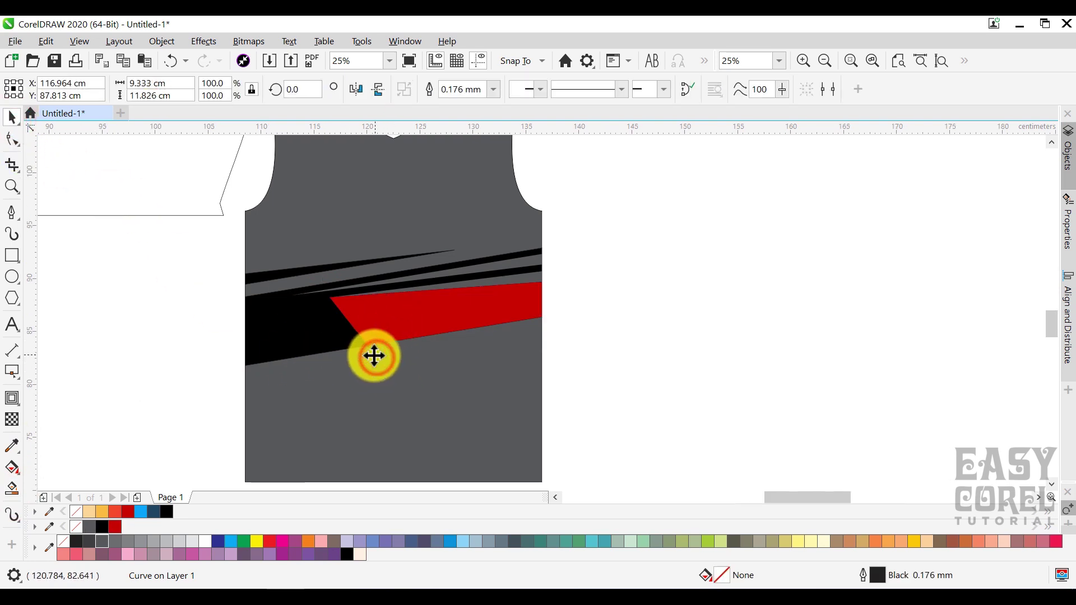
{"action": "scroll", "coordinate": [372, 355], "scroll_direction": "up", "scroll_amount": 1}
{"action": "left_click_drag", "start_coordinate": [372, 356], "coordinate": [812, 336]}
{"action": "right_click", "coordinate": [812, 336]}
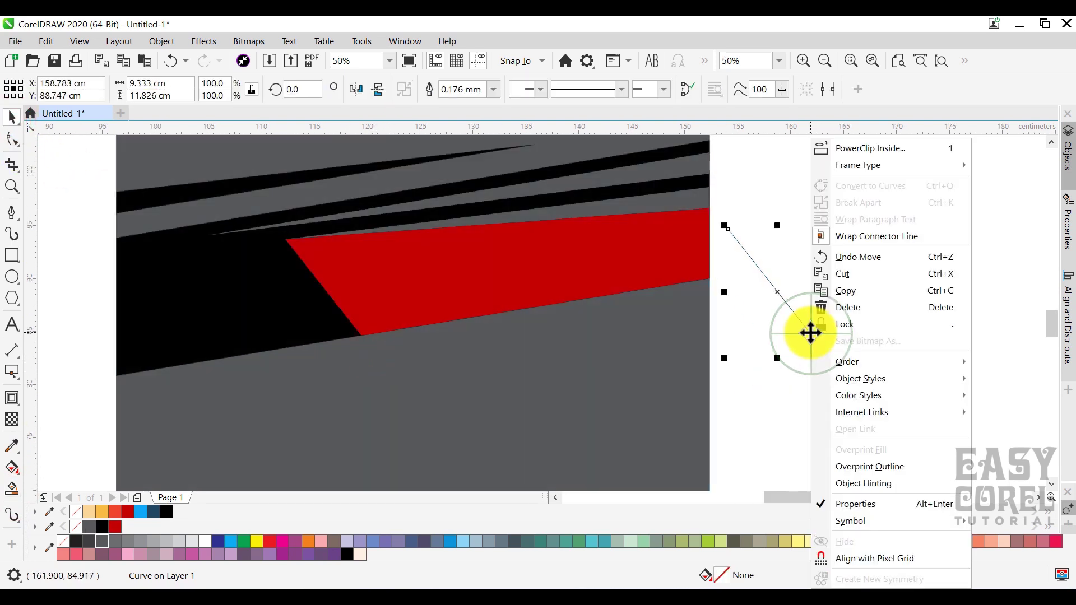
{"action": "left_click", "coordinate": [829, 305]}
Move the red shape slightly down and right, and intersect it with the black band.
{"action": "left_click", "coordinate": [590, 270]}
{"action": "left_click_drag", "start_coordinate": [599, 256], "coordinate": [623, 269]}
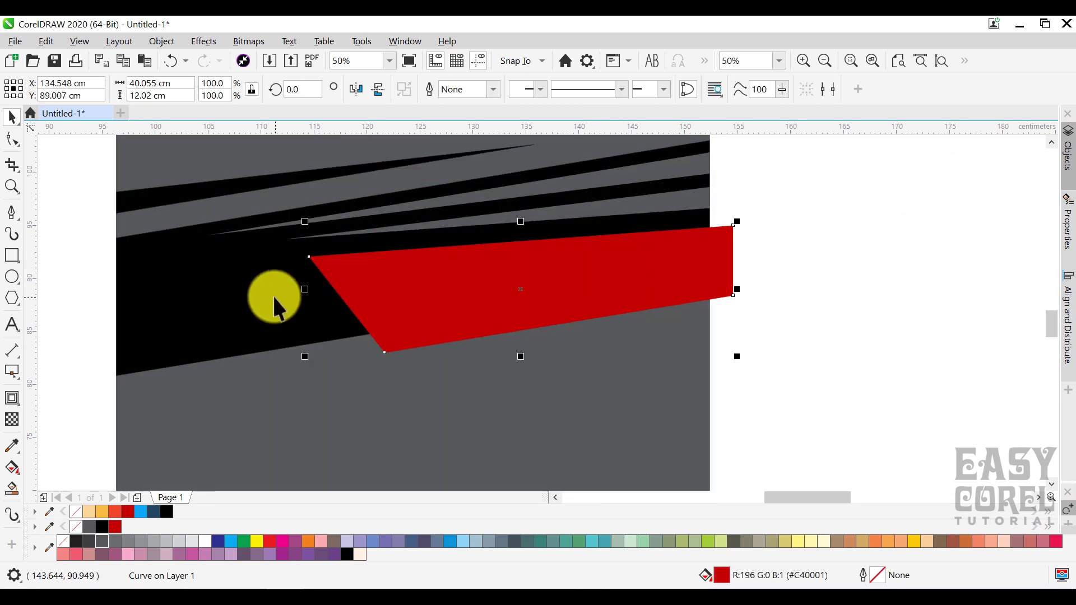
{"action": "left_click", "coordinate": [266, 294], "text": "shift"}
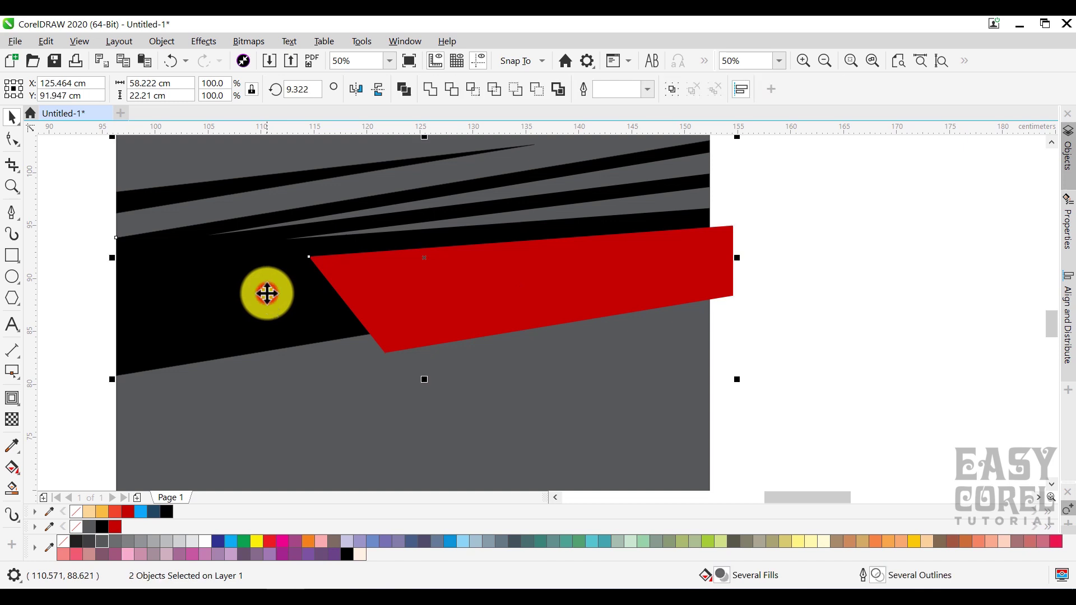
{"action": "left_click", "coordinate": [472, 91]}
Fill the intersection piece with 80% black and delete the red shape.
{"action": "left_click", "coordinate": [90, 527]}
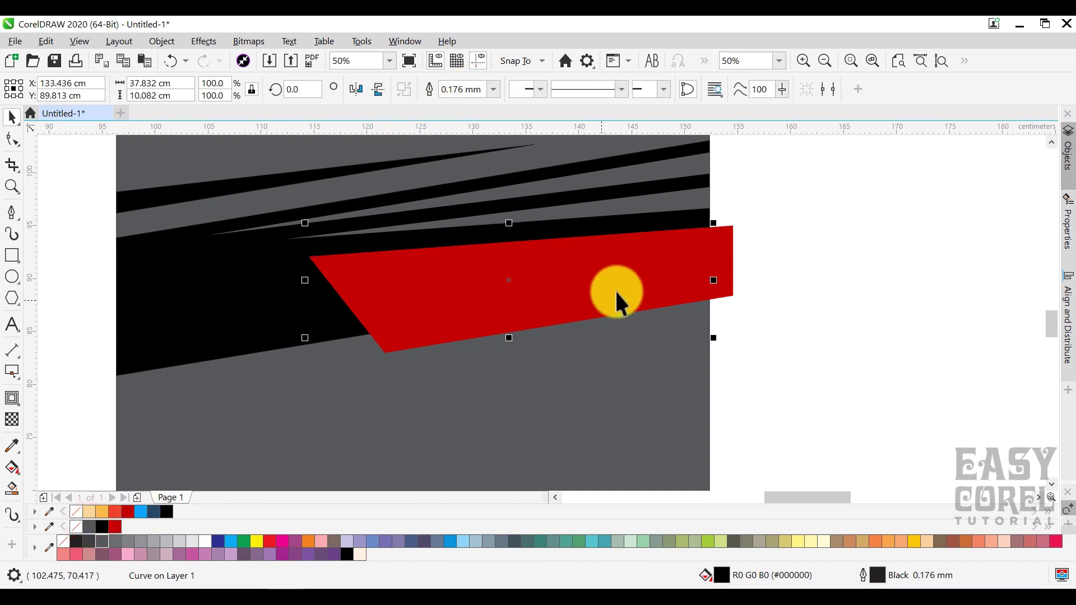
{"action": "right_click", "coordinate": [728, 238]}
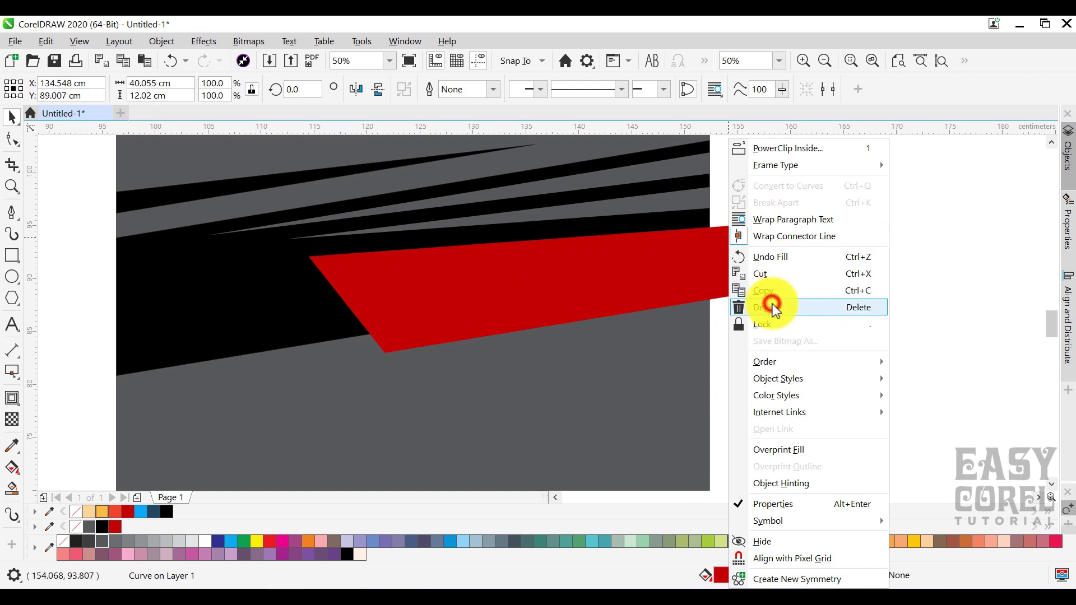
{"action": "left_click", "coordinate": [767, 304]}
Raise the two lower nodes of the new grey piece to leave a black strip beneath it.
{"action": "left_click", "coordinate": [353, 292]}
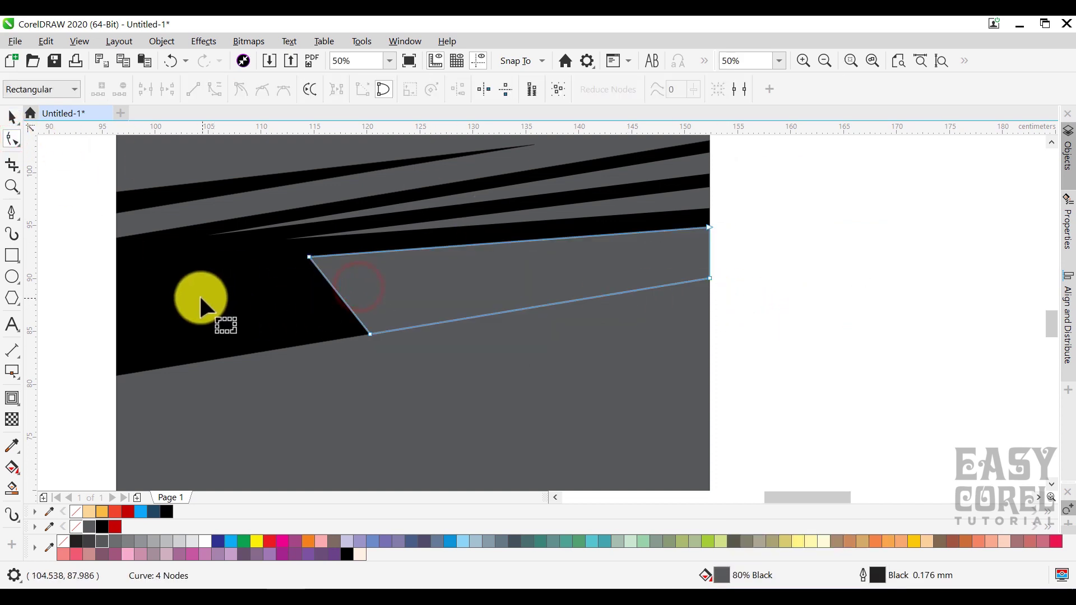
{"action": "left_click_drag", "start_coordinate": [205, 276], "coordinate": [751, 392]}
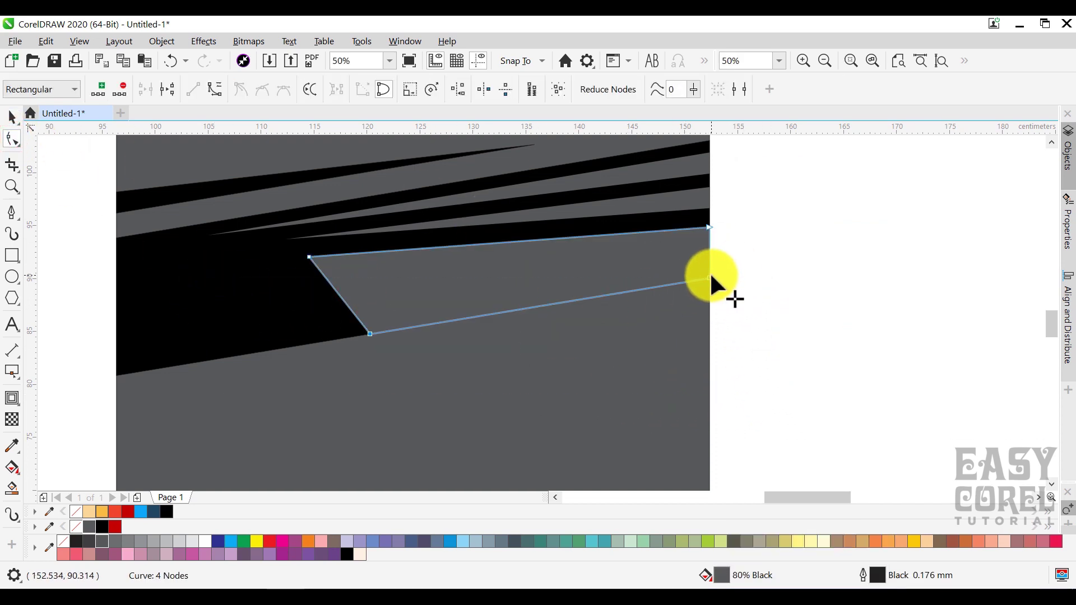
{"action": "left_click_drag", "start_coordinate": [710, 275], "coordinate": [708, 254]}
{"action": "key", "text": "space"}
{"action": "left_click", "coordinate": [769, 262]}
Draw a 56 × 31.18 cm rectangle over the lower part of the shirt, fill it black and remove its outline.
{"action": "scroll", "coordinate": [752, 227], "scroll_direction": "down", "scroll_amount": 1}
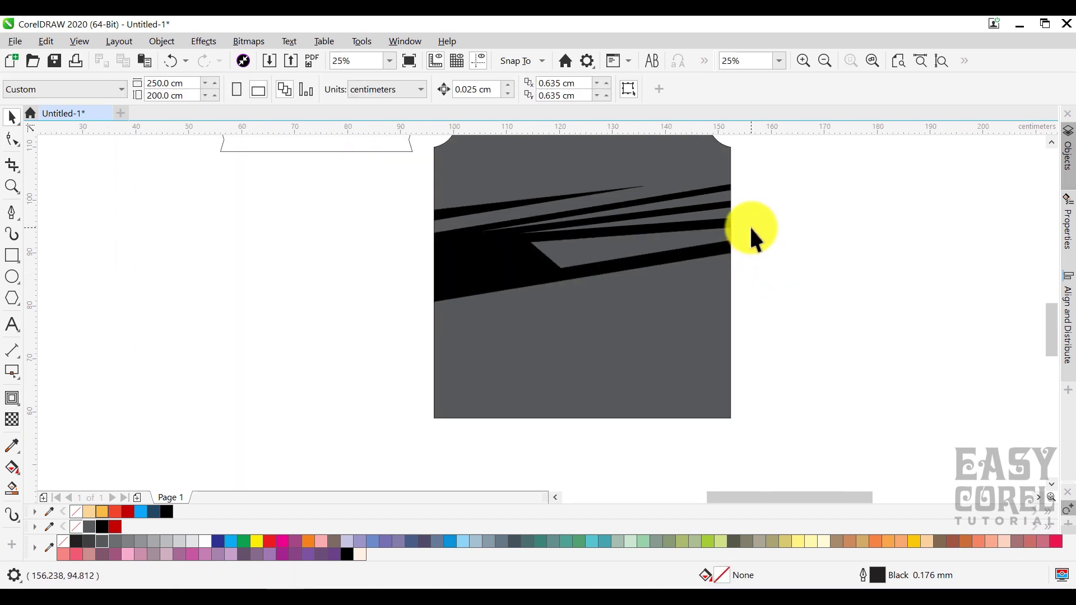
{"action": "scroll", "coordinate": [749, 225], "scroll_direction": "down", "scroll_amount": 1}
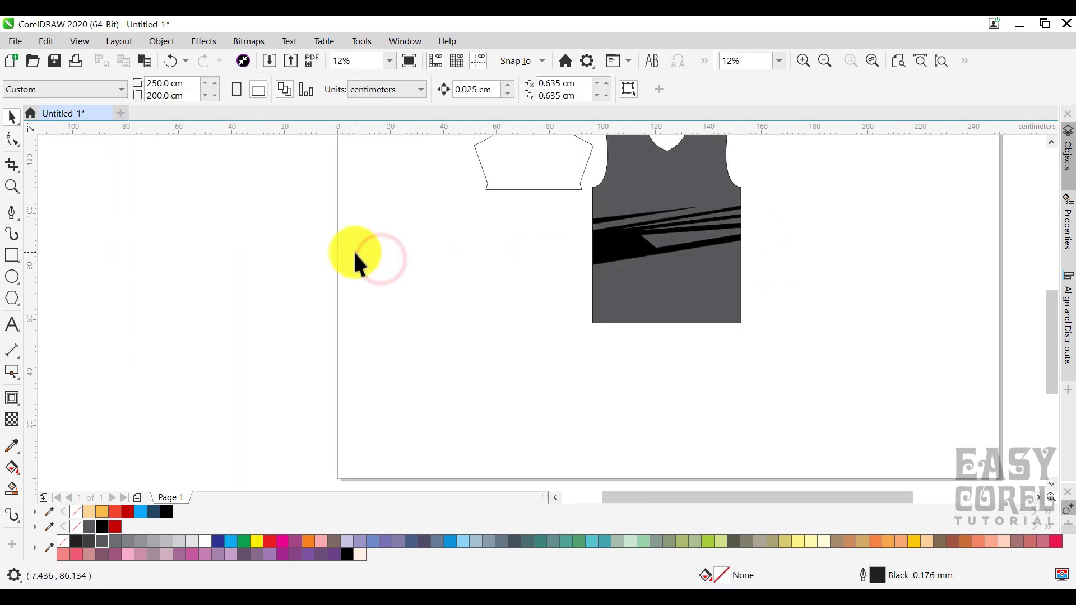
{"action": "left_click", "coordinate": [12, 256]}
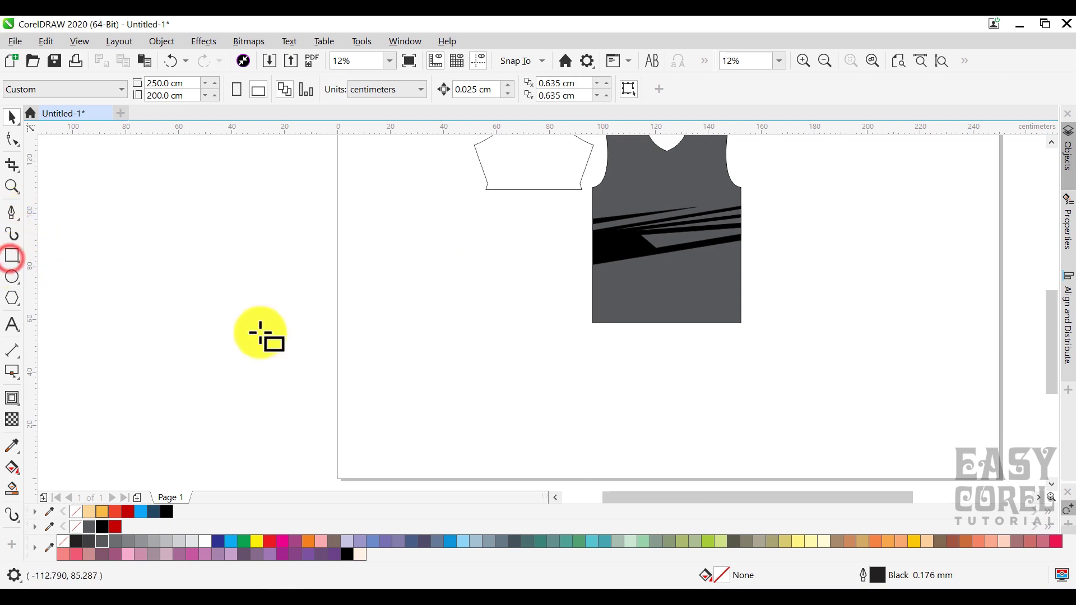
{"action": "left_click_drag", "start_coordinate": [592, 324], "coordinate": [743, 241]}
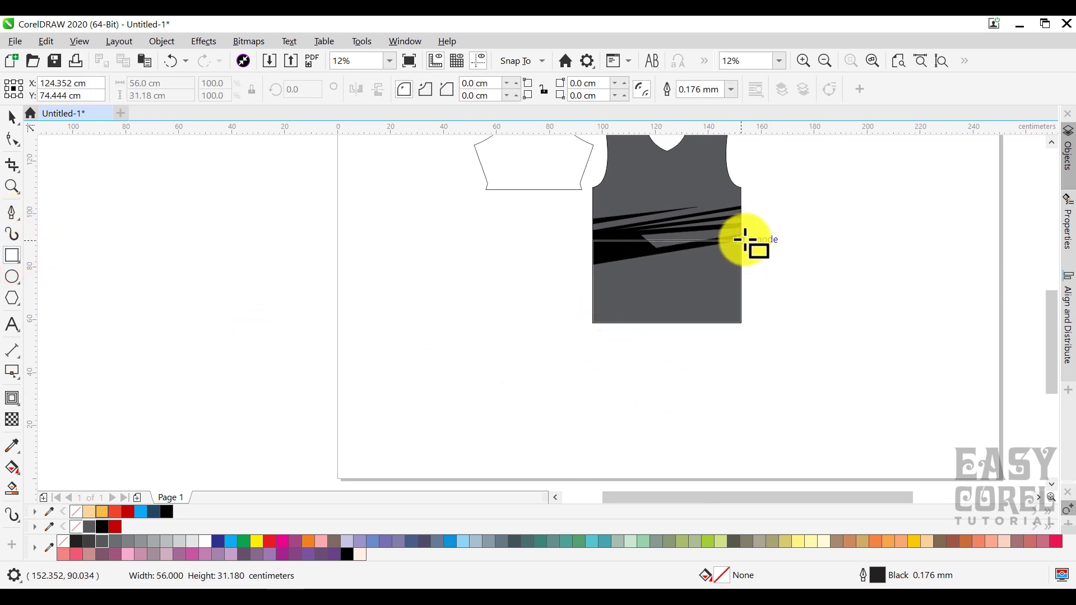
{"action": "scroll", "coordinate": [745, 239], "scroll_direction": "up", "scroll_amount": 1}
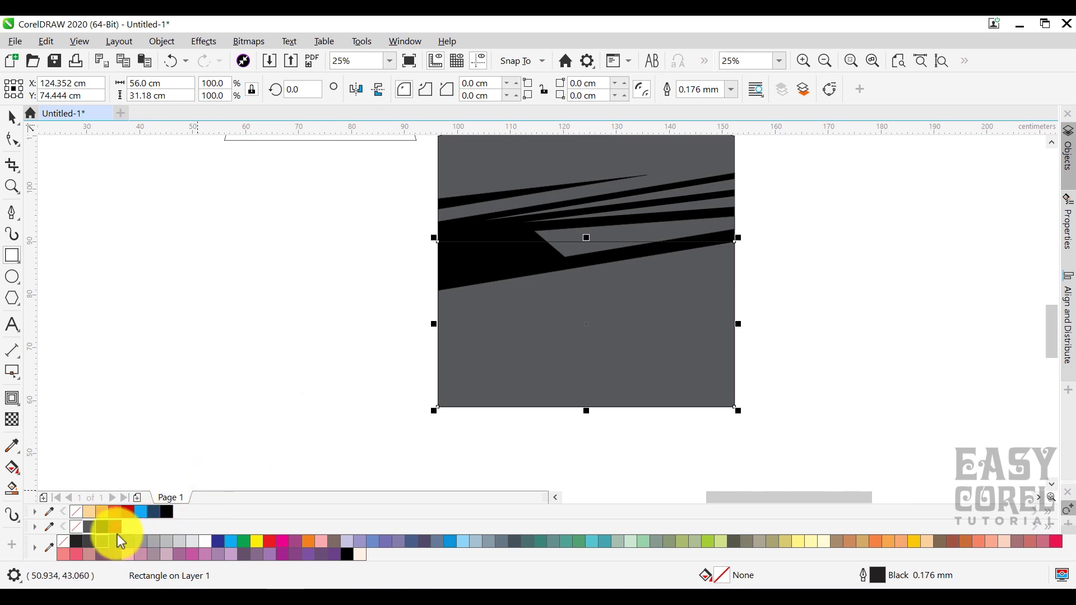
{"action": "left_click", "coordinate": [166, 512]}
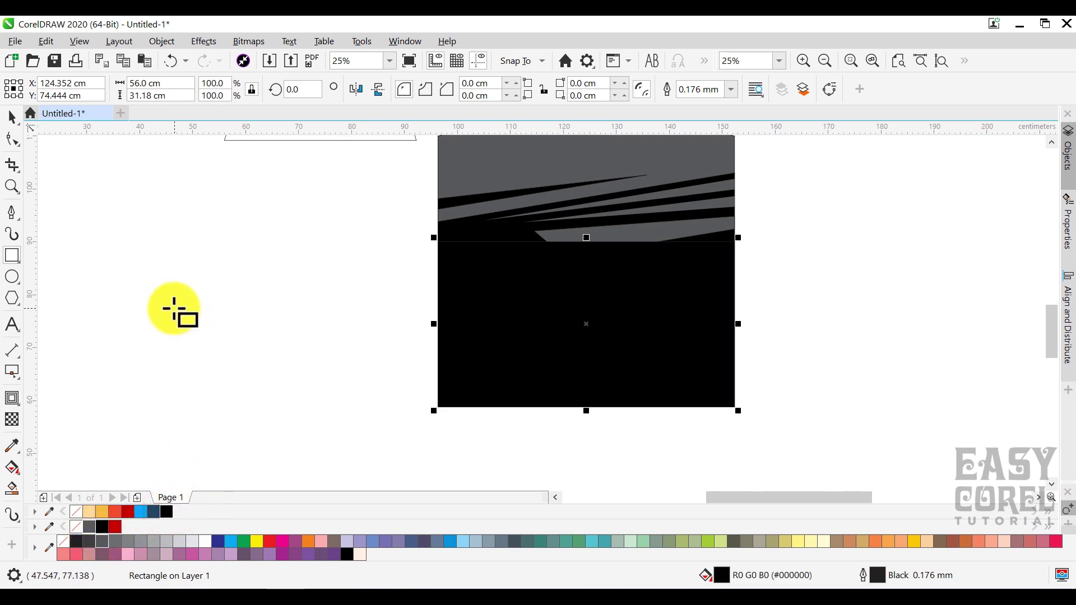
{"action": "right_click", "coordinate": [76, 512]}
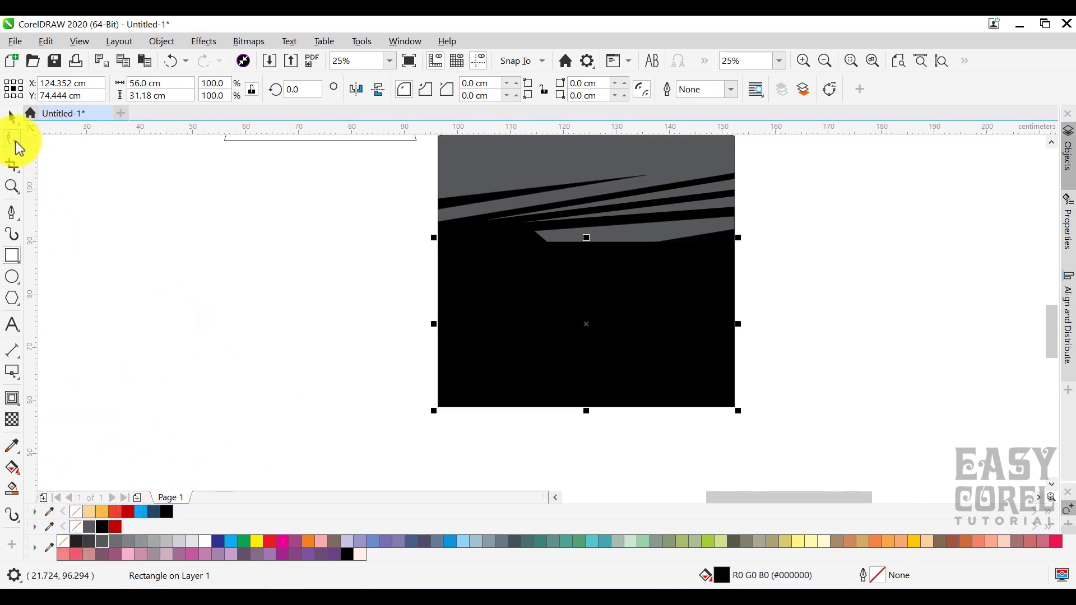
Convert the black rectangle to curves and slant its top edge to match the black band's lower edge.
{"action": "left_click", "coordinate": [153, 45]}
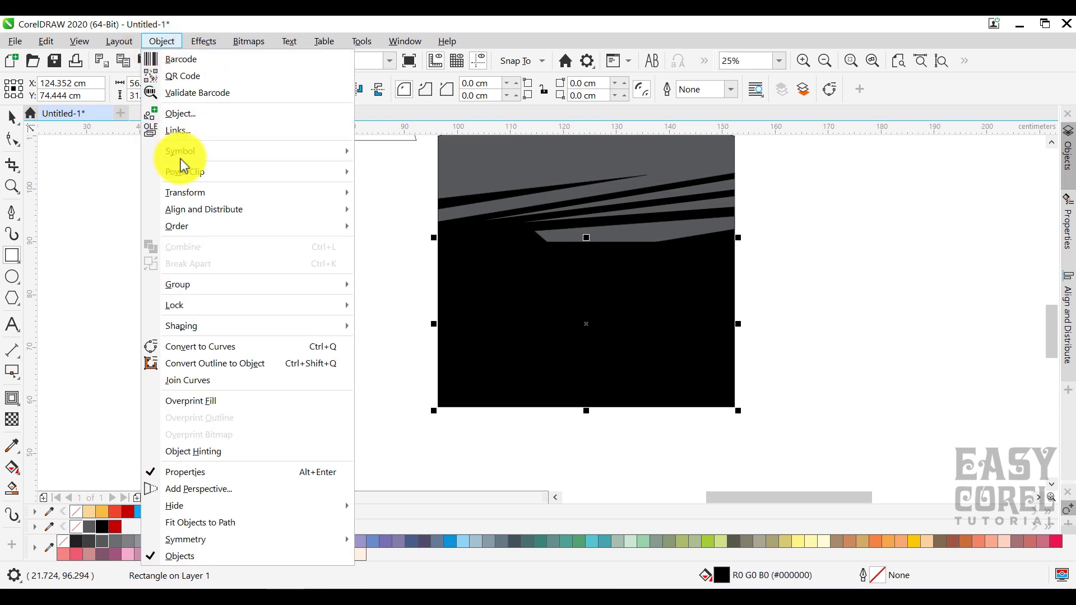
{"action": "left_click", "coordinate": [213, 346]}
{"action": "left_click", "coordinate": [14, 140]}
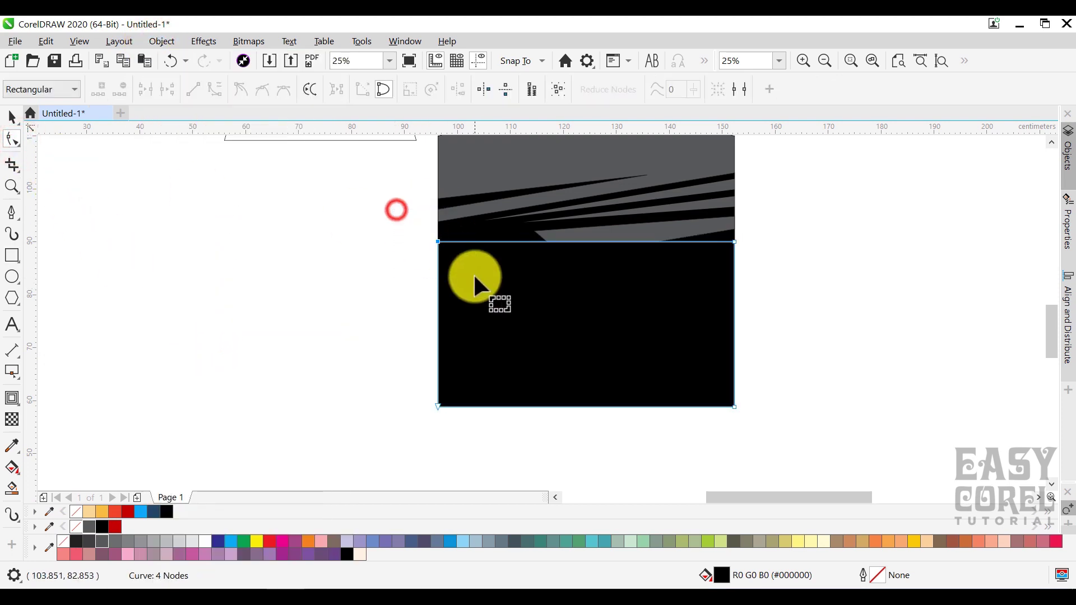
{"action": "left_click_drag", "start_coordinate": [437, 242], "coordinate": [434, 285]}
{"action": "scroll", "coordinate": [728, 242], "scroll_direction": "up", "scroll_amount": 2}
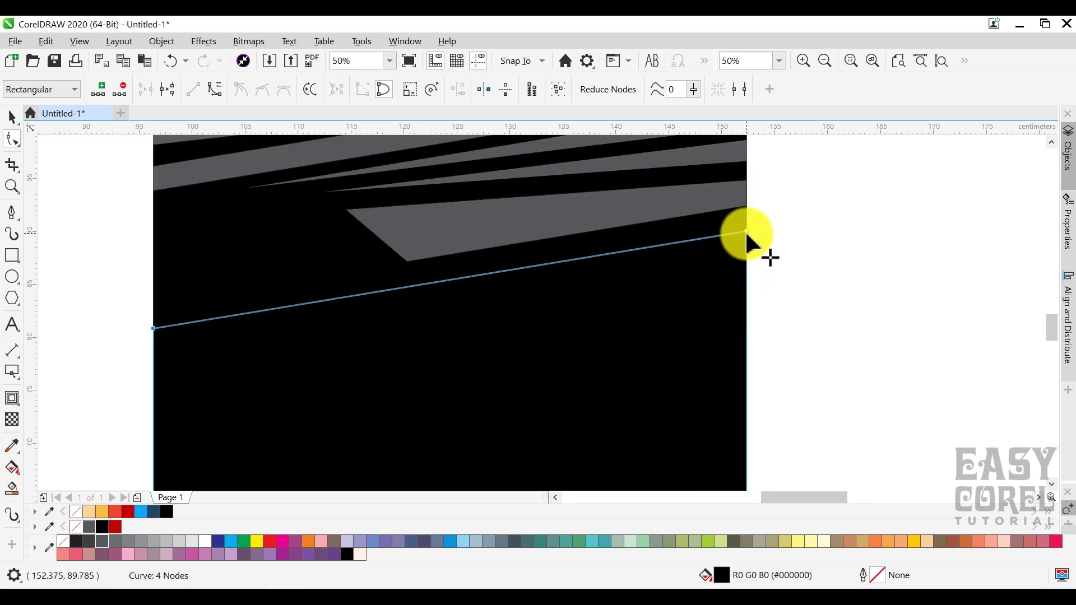
{"action": "mouse_move", "coordinate": [745, 230]}
{"action": "left_mouse_down"}
{"action": "mouse_move", "coordinate": [745, 257]}
{"action": "mouse_move", "coordinate": [744, 230]}
{"action": "left_mouse_up"}
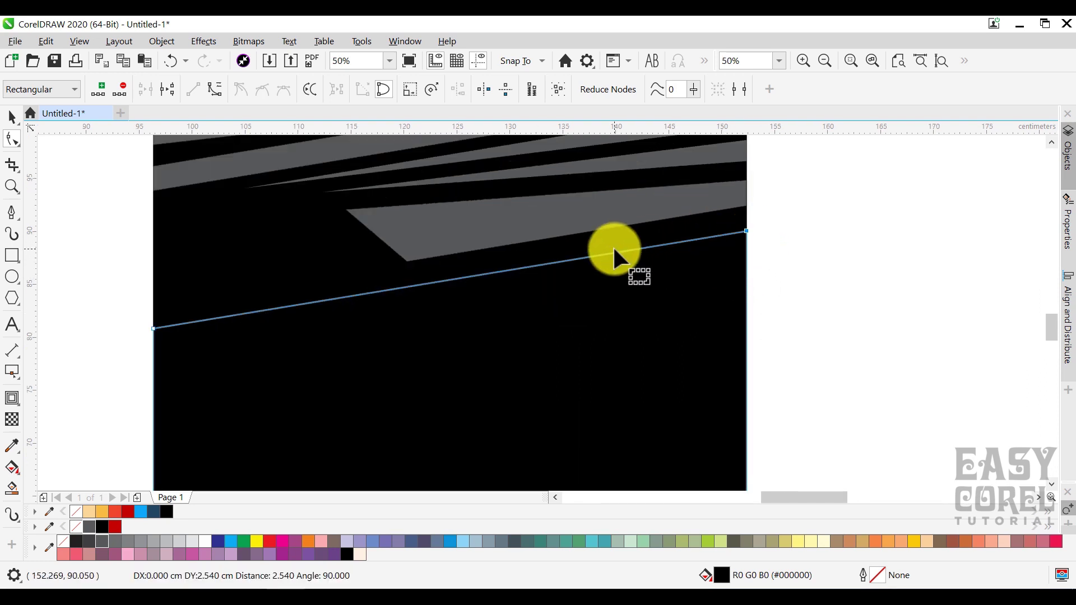
Lower the black shape's slanted top edge to open a grey strip, and raise its top-right node to narrow the strip toward the right.
{"action": "scroll", "coordinate": [798, 207], "scroll_direction": "down", "scroll_amount": 2}
{"action": "left_click_drag", "start_coordinate": [807, 200], "coordinate": [686, 243]}
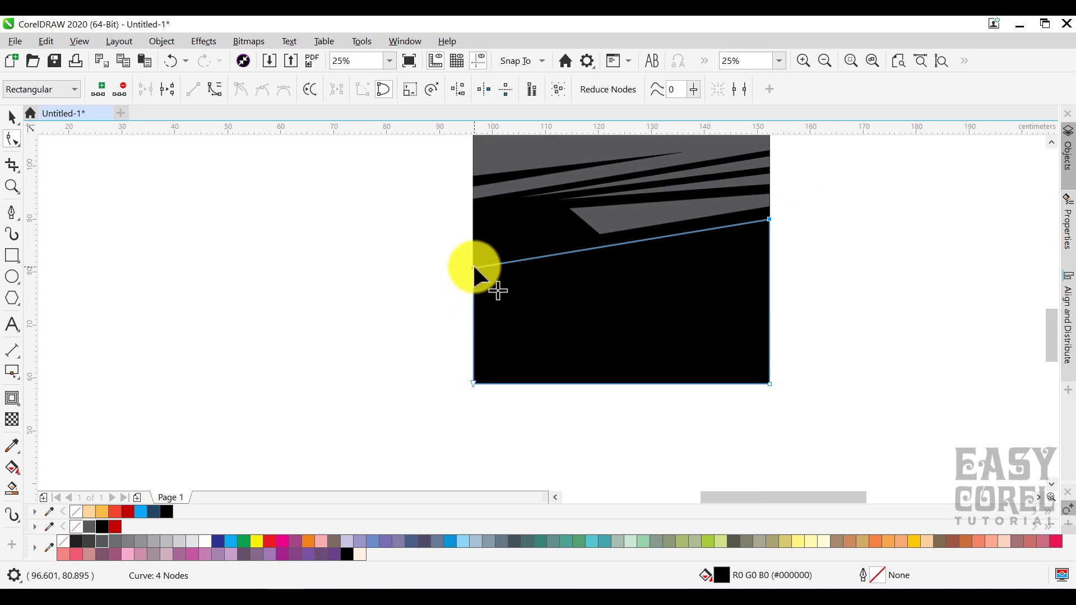
{"action": "left_click_drag", "start_coordinate": [473, 268], "coordinate": [471, 296]}
{"action": "left_click", "coordinate": [368, 292]}
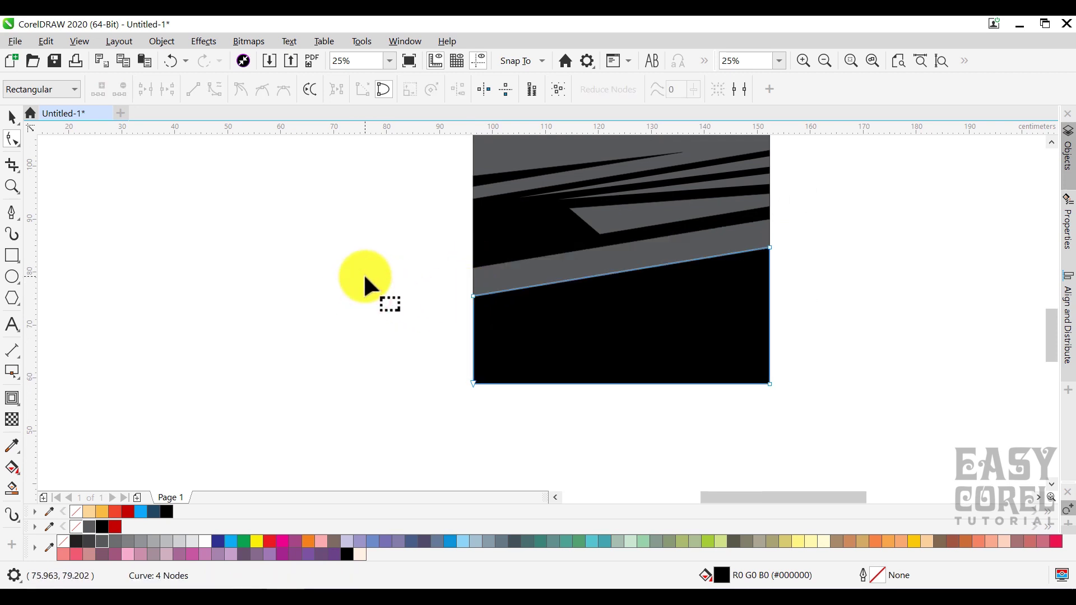
{"action": "left_click_drag", "start_coordinate": [408, 258], "coordinate": [495, 301]}
{"action": "left_click_drag", "start_coordinate": [767, 247], "coordinate": [769, 234]}
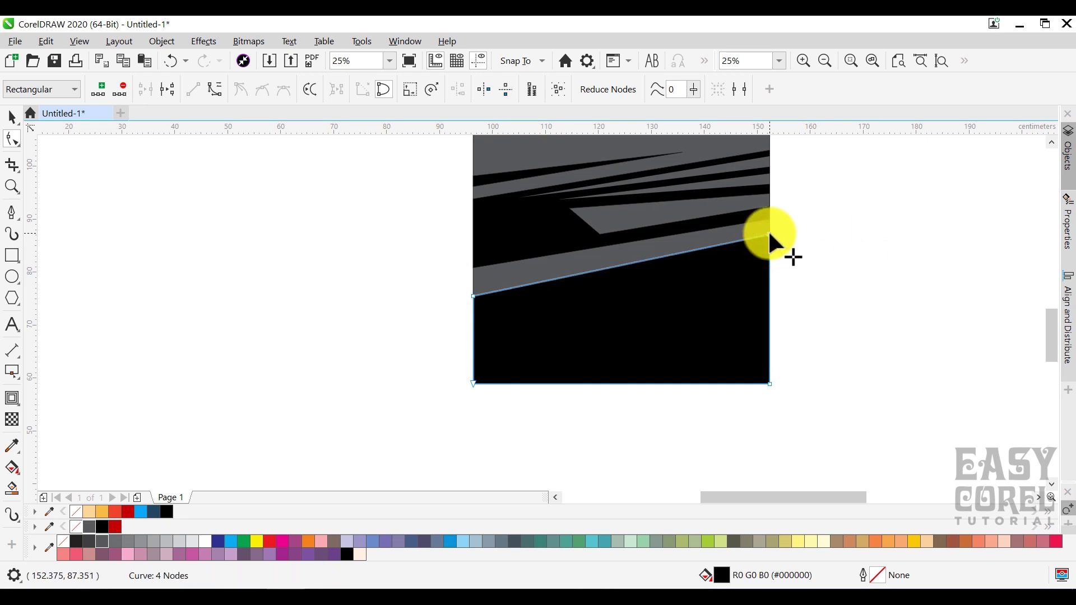
{"action": "left_click", "coordinate": [217, 296]}
Draw a four-sided diagonal stripe about 39.3 × 22.8 cm from the grey strip to the shirt's lower-right corner, filled 80% black without outline.
{"action": "left_click", "coordinate": [12, 208]}
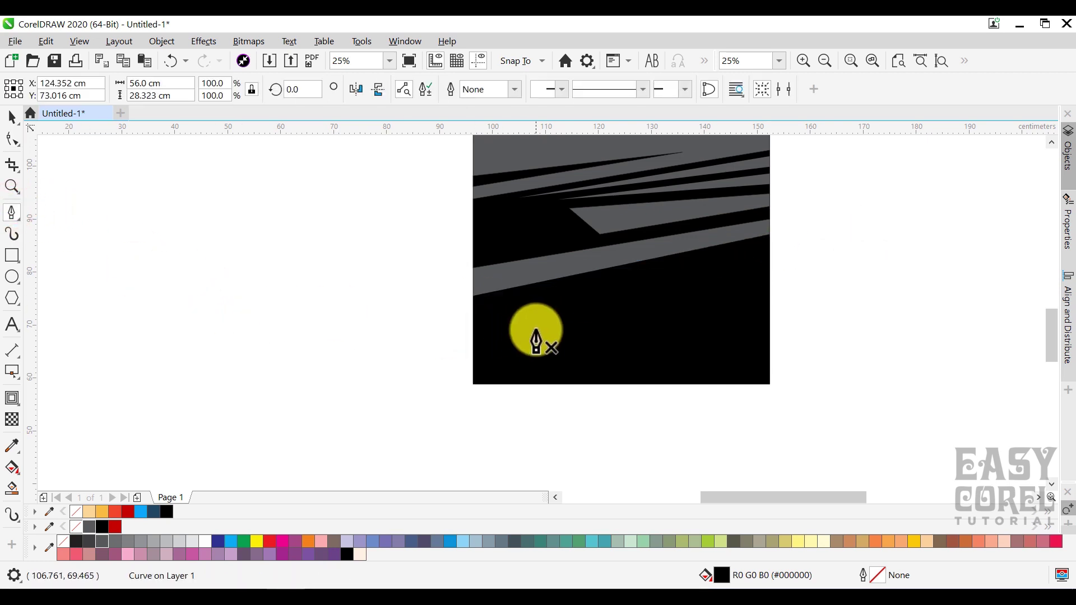
{"action": "scroll", "coordinate": [598, 280], "scroll_direction": "up", "scroll_amount": 1}
{"action": "left_click", "coordinate": [592, 248]}
{"action": "scroll", "coordinate": [648, 293], "scroll_direction": "down", "scroll_amount": 1}
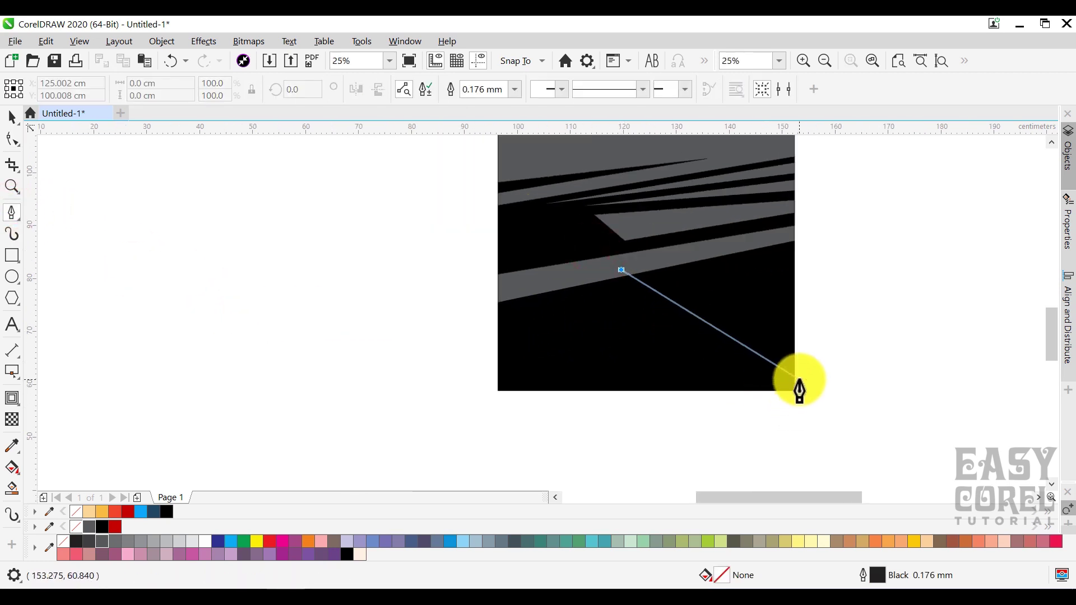
{"action": "left_click", "coordinate": [796, 391]}
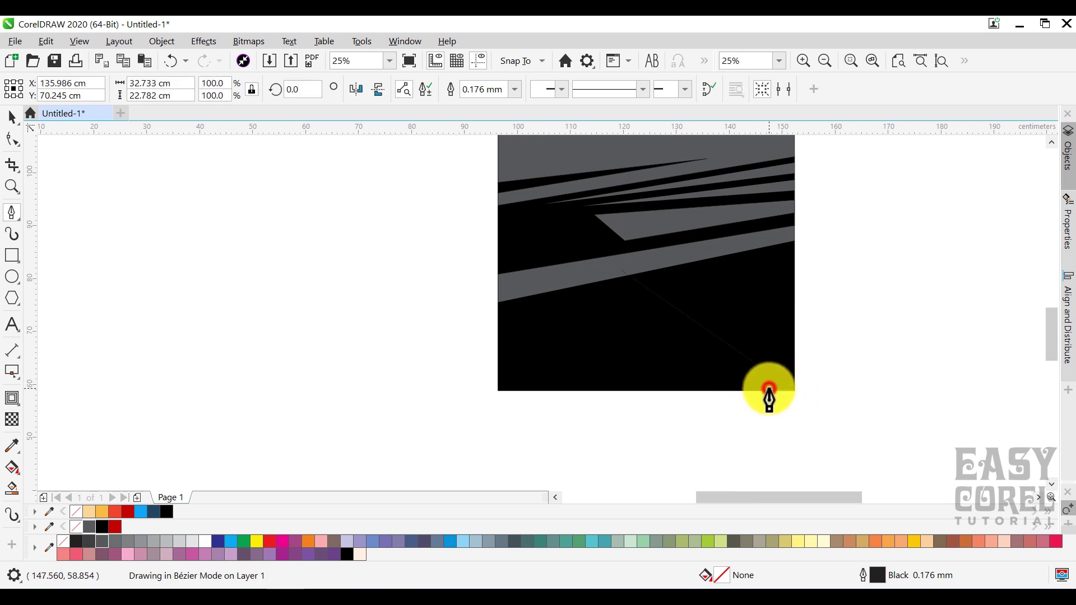
{"action": "left_click", "coordinate": [769, 390]}
{"action": "scroll", "coordinate": [586, 285], "scroll_direction": "up", "scroll_amount": 1}
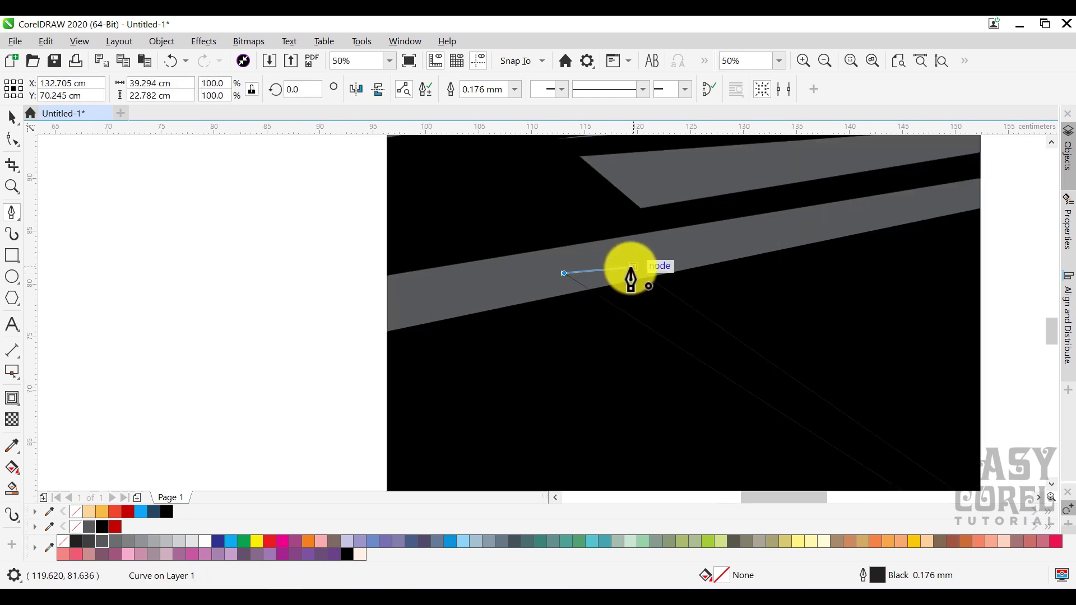
{"action": "left_click", "coordinate": [619, 270]}
{"action": "left_click", "coordinate": [91, 526]}
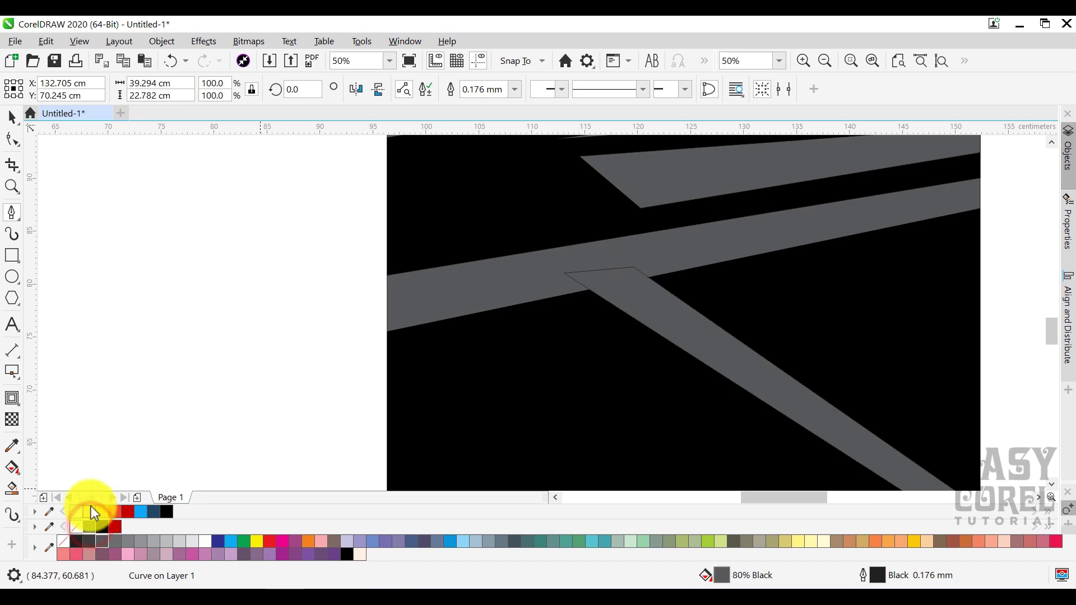
{"action": "right_click", "coordinate": [76, 511]}
Draw a thin pointed wedge about 22.9 × 13.5 cm left of the diagonal stripe, filled with 80% black and without outline.
{"action": "scroll", "coordinate": [241, 397], "scroll_direction": "down", "scroll_amount": 1}
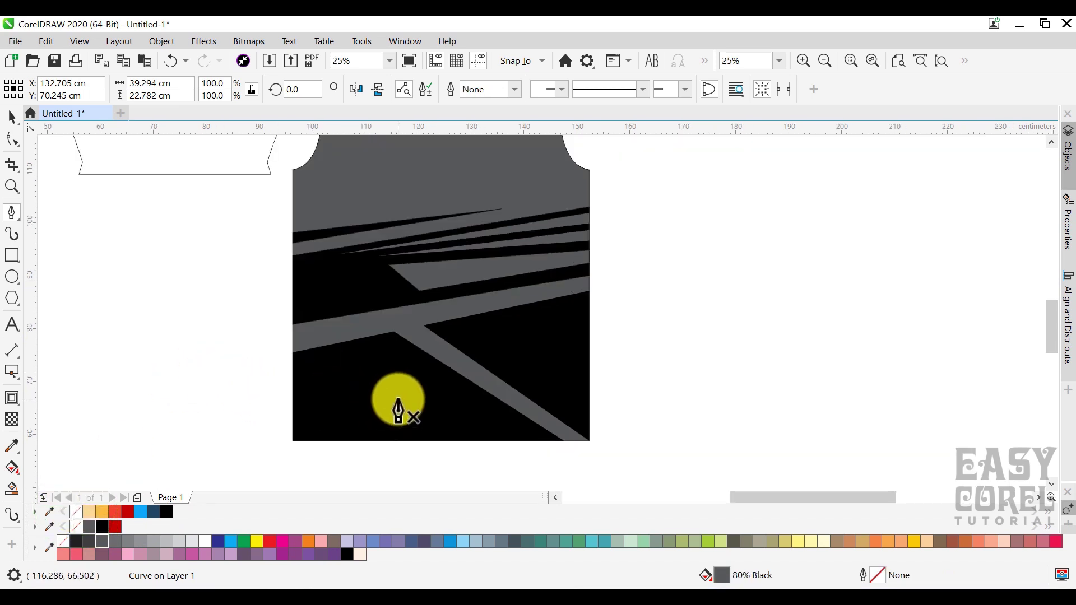
{"action": "scroll", "coordinate": [396, 404], "scroll_direction": "up", "scroll_amount": 1}
{"action": "left_click", "coordinate": [322, 263]}
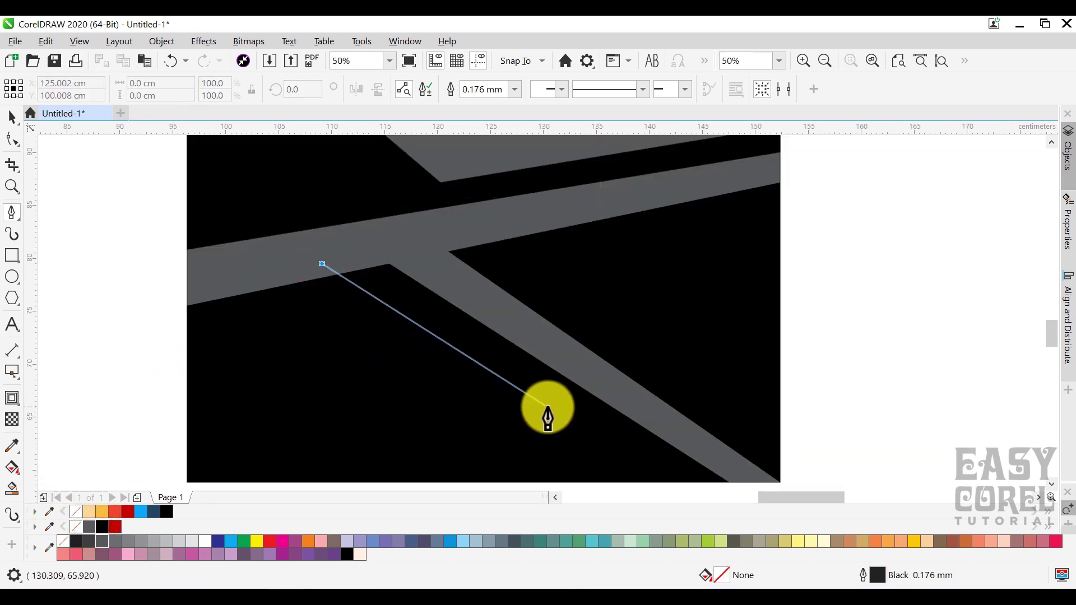
{"action": "left_click", "coordinate": [547, 407]}
{"action": "left_click", "coordinate": [309, 270]}
{"action": "left_click_drag", "start_coordinate": [311, 280], "coordinate": [319, 275]}
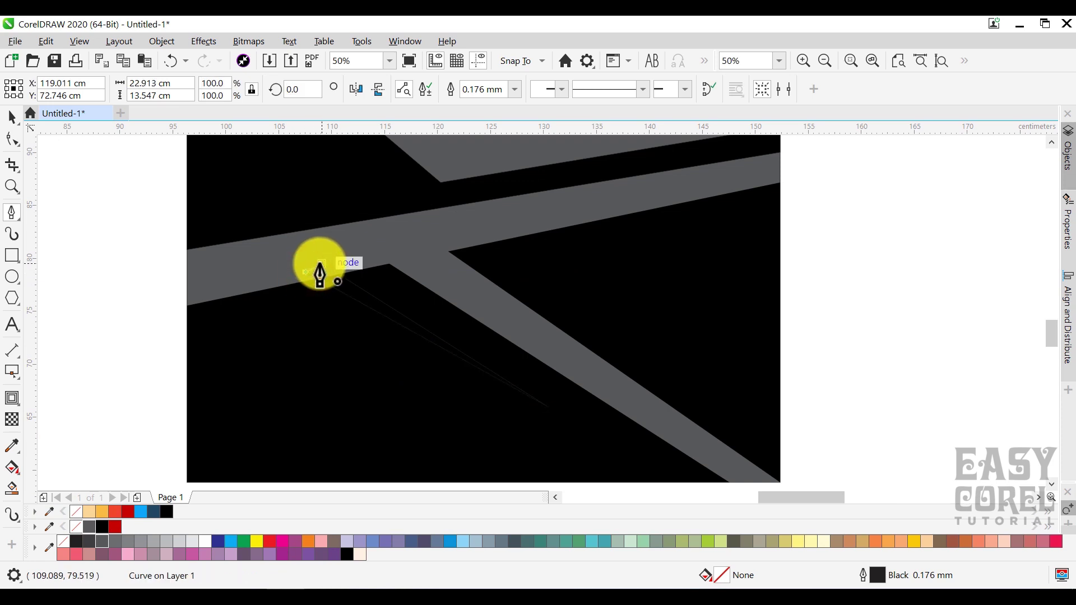
{"action": "left_click", "coordinate": [89, 526]}
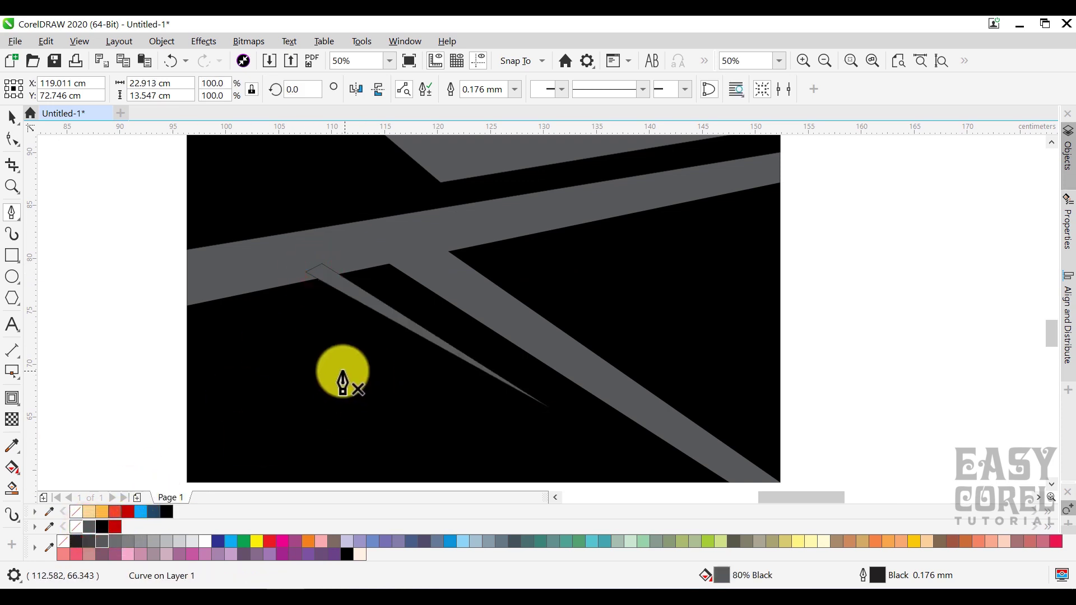
{"action": "right_click", "coordinate": [76, 511]}
{"action": "scroll", "coordinate": [403, 348], "scroll_direction": "up", "scroll_amount": 2}
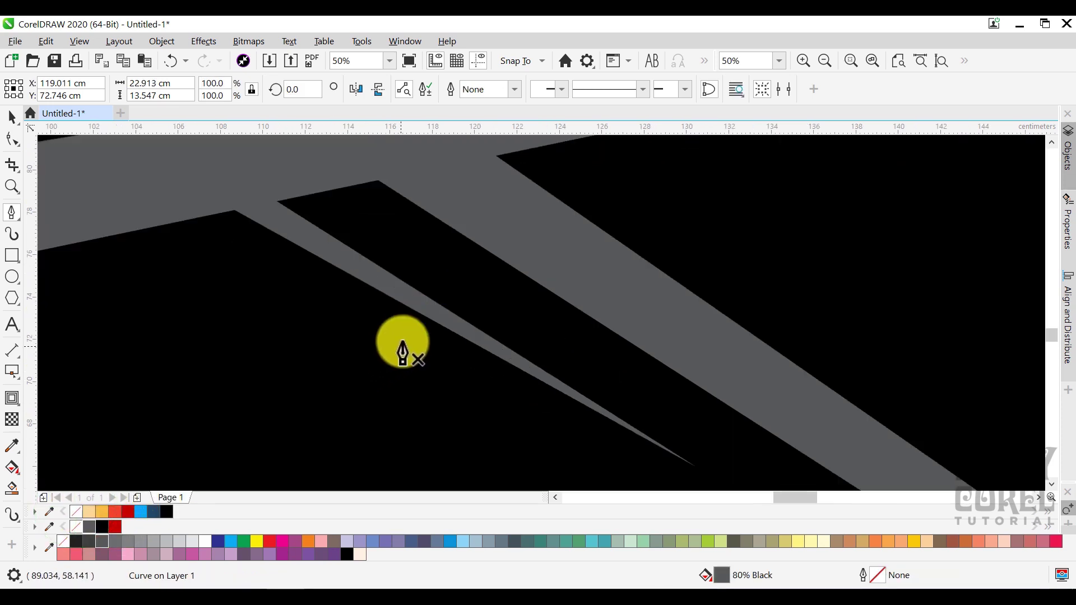
Draw a second thin pointed wedge about 13 × 9.6 cm, slanting down-left from the first wedge, filled with 80% black and without outline.
{"action": "left_click", "coordinate": [376, 278]}
{"action": "scroll", "coordinate": [214, 382], "scroll_direction": "down", "scroll_amount": 2}
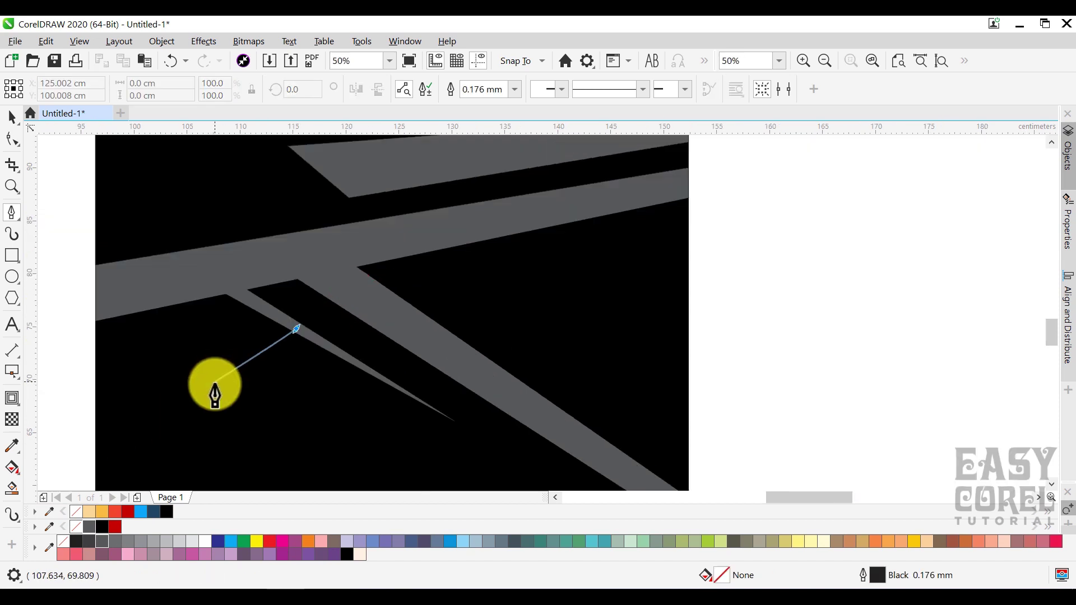
{"action": "left_click", "coordinate": [170, 443]}
{"action": "scroll", "coordinate": [320, 356], "scroll_direction": "up", "scroll_amount": 2}
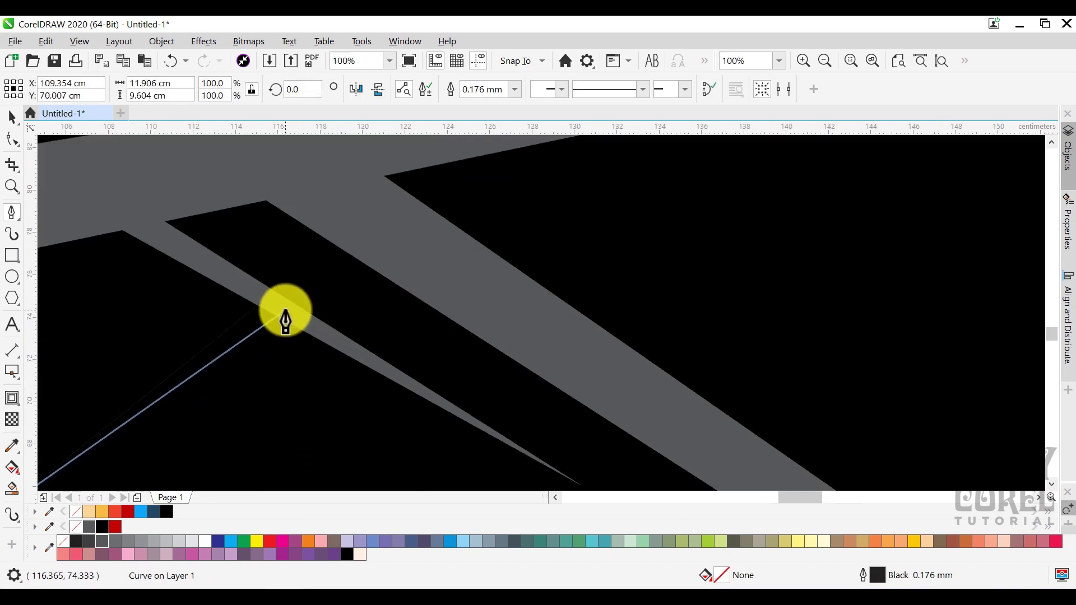
{"action": "left_click", "coordinate": [260, 272]}
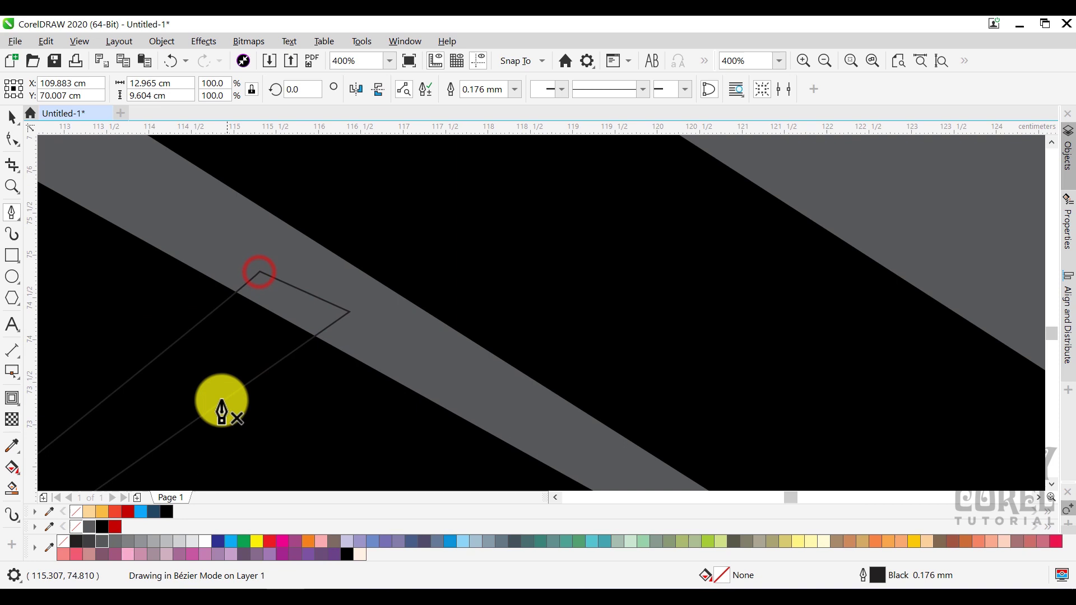
{"action": "left_click", "coordinate": [101, 542]}
{"action": "right_click", "coordinate": [76, 527]}
{"action": "scroll", "coordinate": [308, 331], "scroll_direction": "down", "scroll_amount": 5}
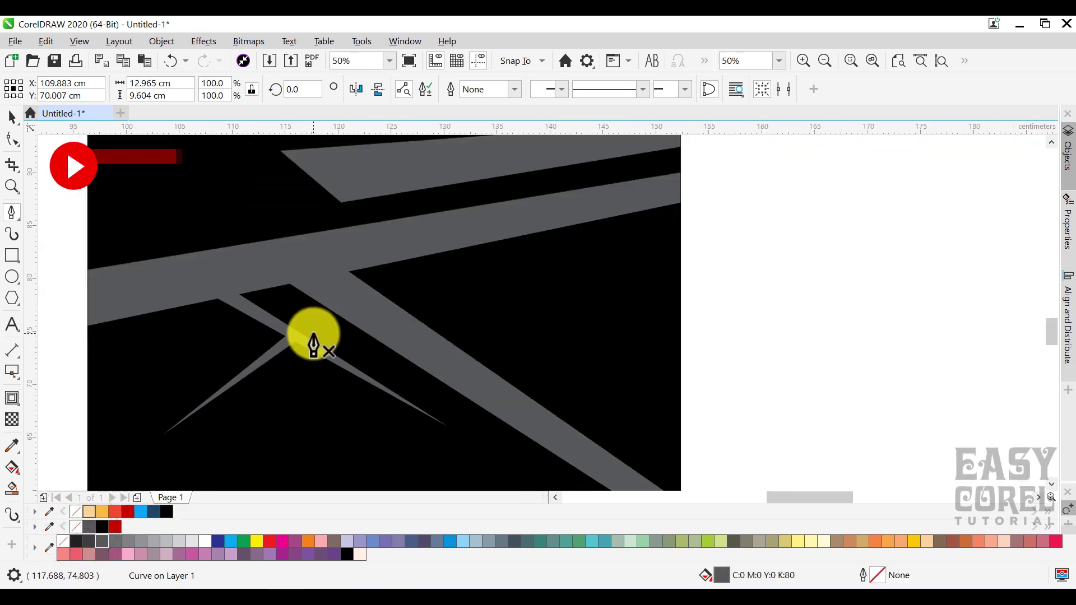
Remove the outline from the nine stripe graphics on the lower shirt.
{"action": "left_click", "coordinate": [11, 121]}
{"action": "left_click_drag", "start_coordinate": [469, 242], "coordinate": [310, 389]}
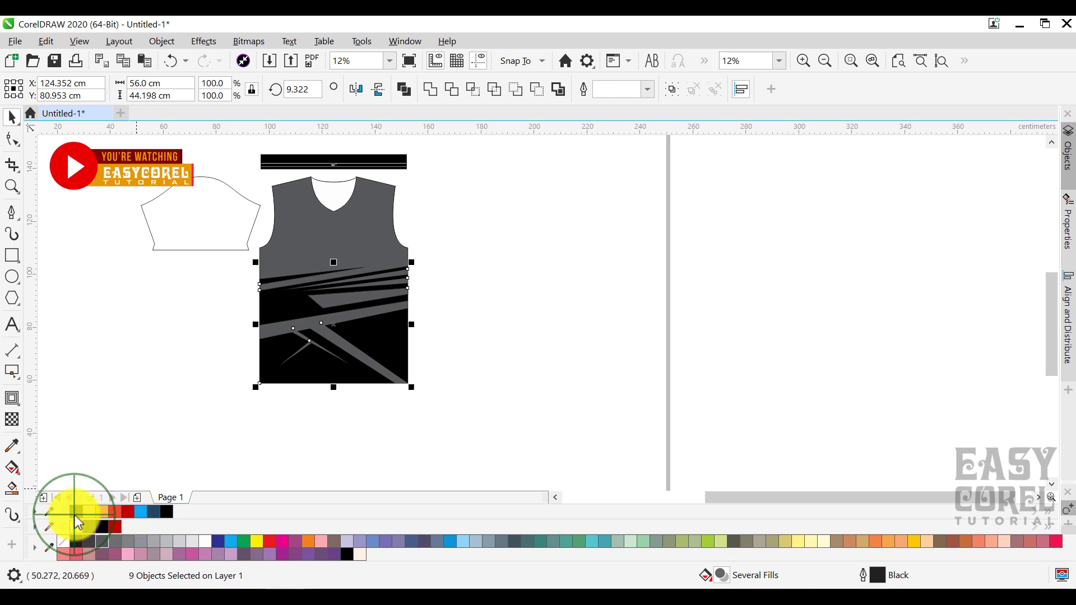
{"action": "left_click", "coordinate": [457, 439]}
Extend the pointed tip of the first thin wedge farther down and right, alongside the diagonal stripe.
{"action": "scroll", "coordinate": [308, 351], "scroll_direction": "up", "scroll_amount": 5}
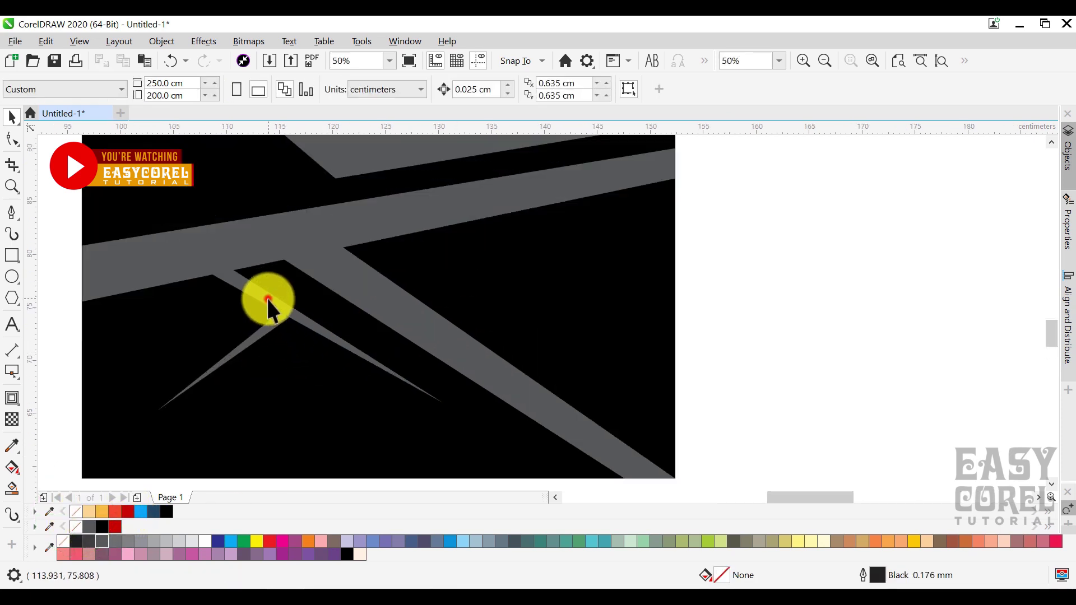
{"action": "left_click", "coordinate": [266, 298]}
{"action": "left_click", "coordinate": [12, 139]}
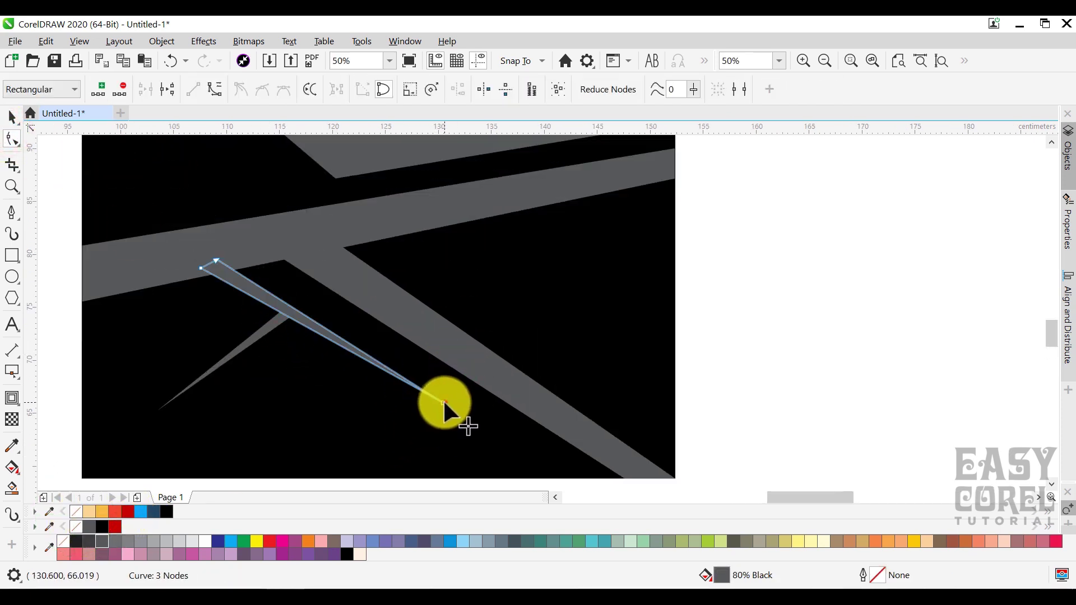
{"action": "left_click_drag", "start_coordinate": [443, 402], "coordinate": [503, 436]}
Shift the two wide-end nodes of the second wedge right and slightly down along the first wedge.
{"action": "left_click", "coordinate": [268, 323]}
{"action": "scroll", "coordinate": [265, 309], "scroll_direction": "up", "scroll_amount": 1}
{"action": "left_click_drag", "start_coordinate": [258, 288], "coordinate": [344, 358]}
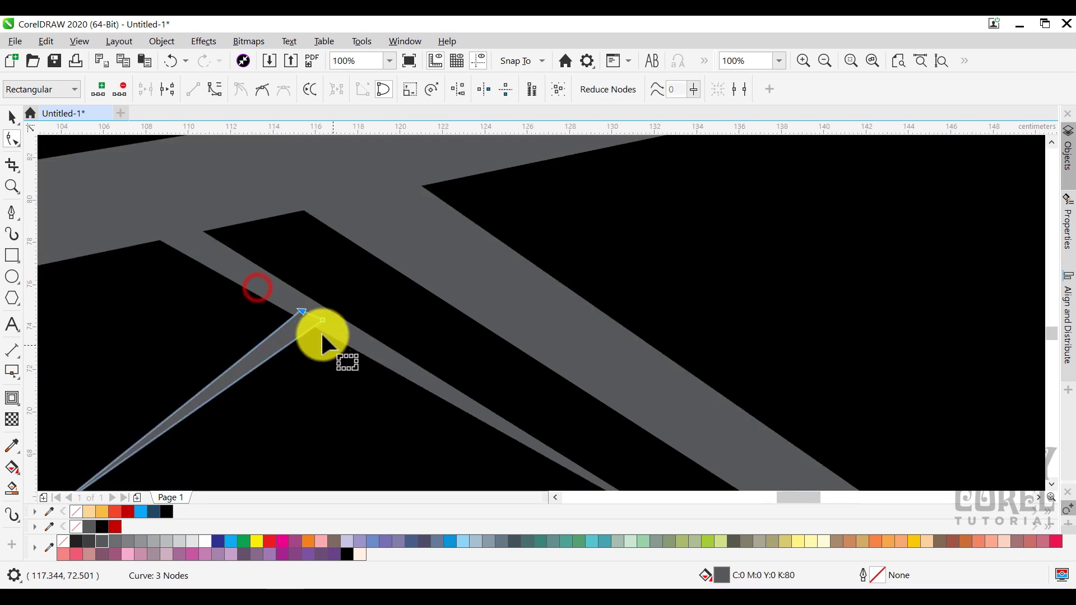
{"action": "left_click_drag", "start_coordinate": [325, 319], "coordinate": [374, 344]}
{"action": "scroll", "coordinate": [360, 269], "scroll_direction": "down", "scroll_amount": 2}
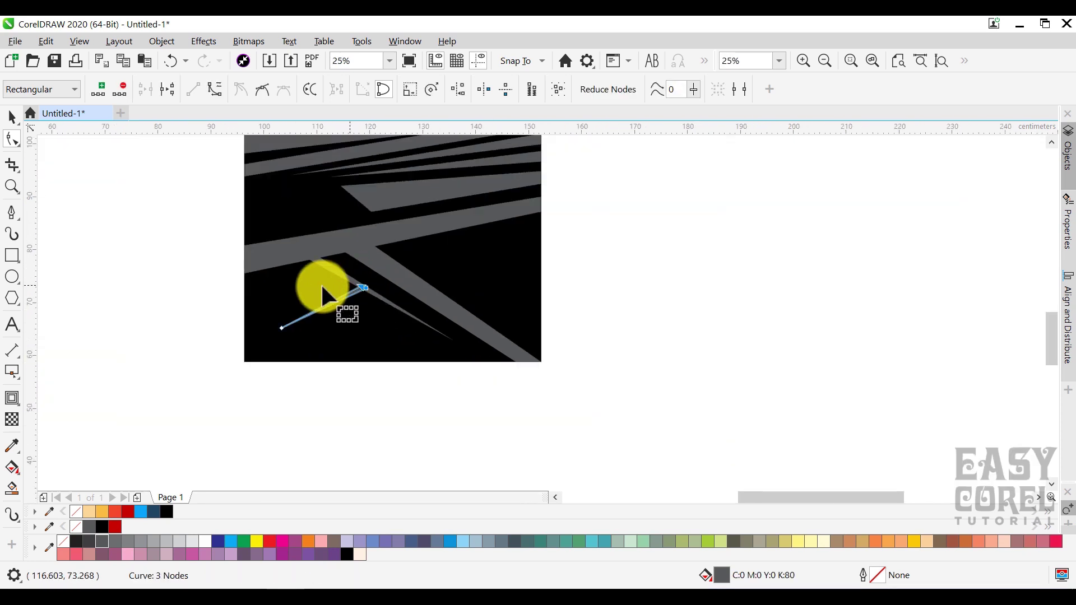
{"action": "left_click", "coordinate": [196, 263]}
{"action": "scroll", "coordinate": [200, 262], "scroll_direction": "down", "scroll_amount": 1}
{"action": "scroll", "coordinate": [262, 273], "scroll_direction": "up", "scroll_amount": 1}
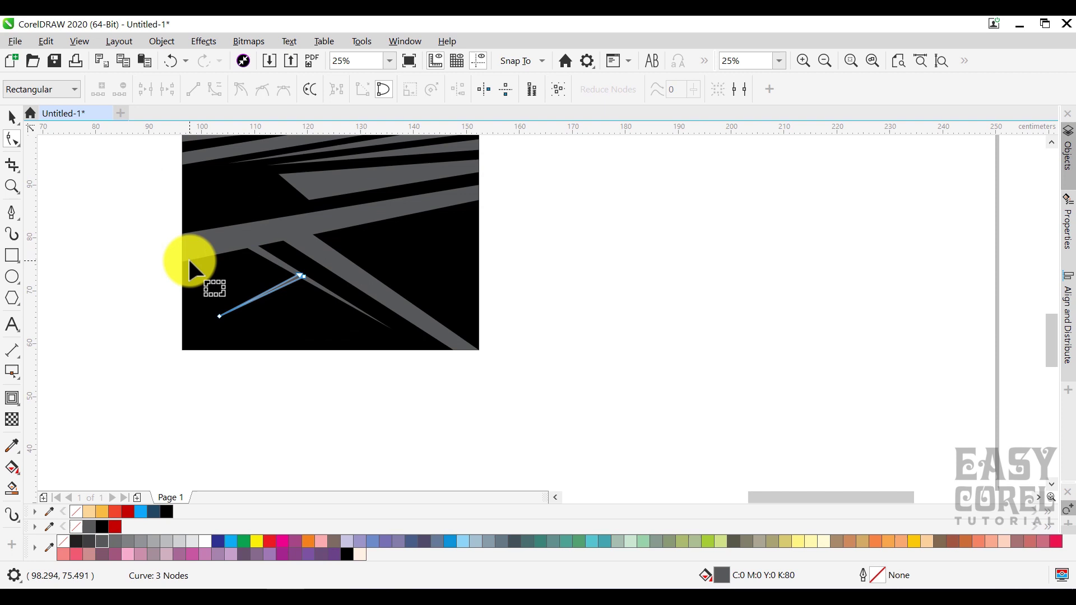
Enlarge the second wedge to 120.8%, about 19.2 × 9.7 cm, and nudge it up onto the first wedge.
{"action": "left_click", "coordinate": [16, 116]}
{"action": "left_click", "coordinate": [79, 241]}
{"action": "scroll", "coordinate": [283, 280], "scroll_direction": "up", "scroll_amount": 1}
{"action": "left_click", "coordinate": [285, 284]}
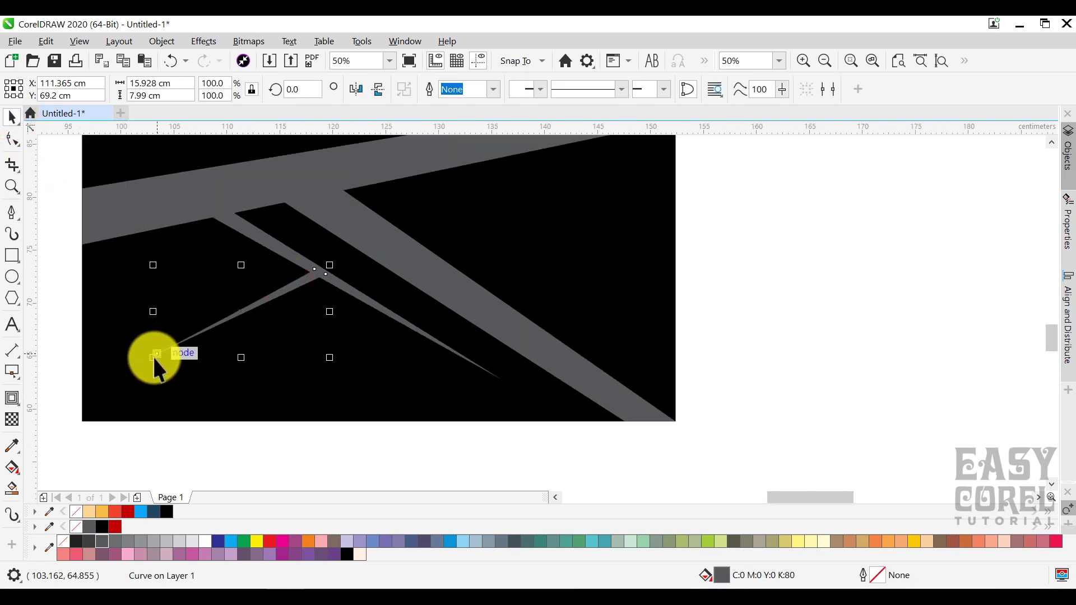
{"action": "left_click_drag", "start_coordinate": [153, 357], "coordinate": [117, 377]}
{"action": "scroll", "coordinate": [284, 318], "scroll_direction": "up", "scroll_amount": 1}
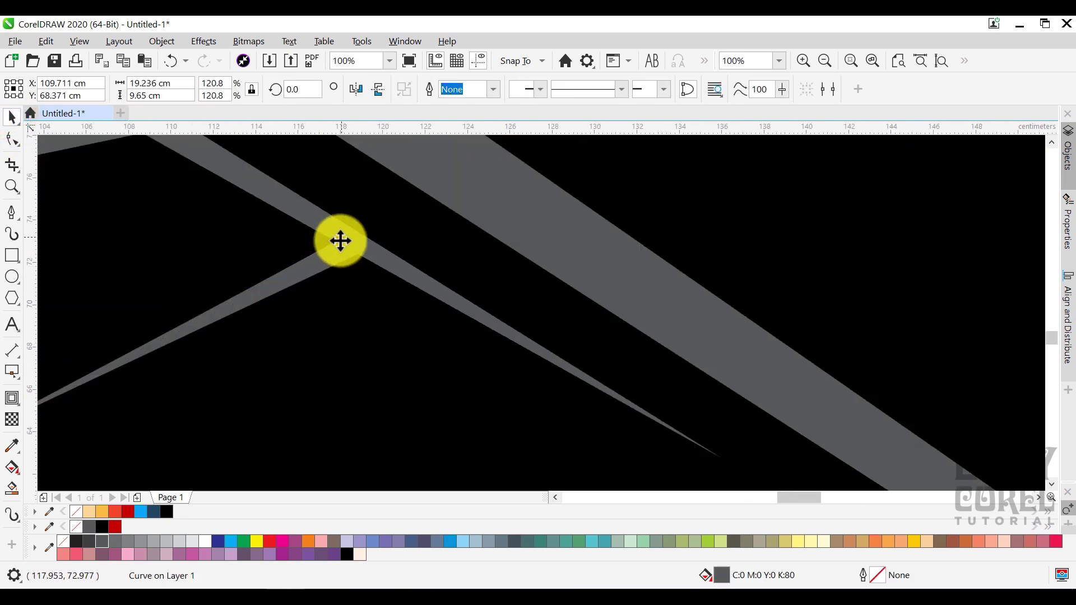
{"action": "left_click_drag", "start_coordinate": [340, 241], "coordinate": [336, 228]}
{"action": "scroll", "coordinate": [361, 264], "scroll_direction": "down", "scroll_amount": 1}
{"action": "scroll", "coordinate": [505, 288], "scroll_direction": "down", "scroll_amount": 1}
{"action": "left_click", "coordinate": [657, 292]}
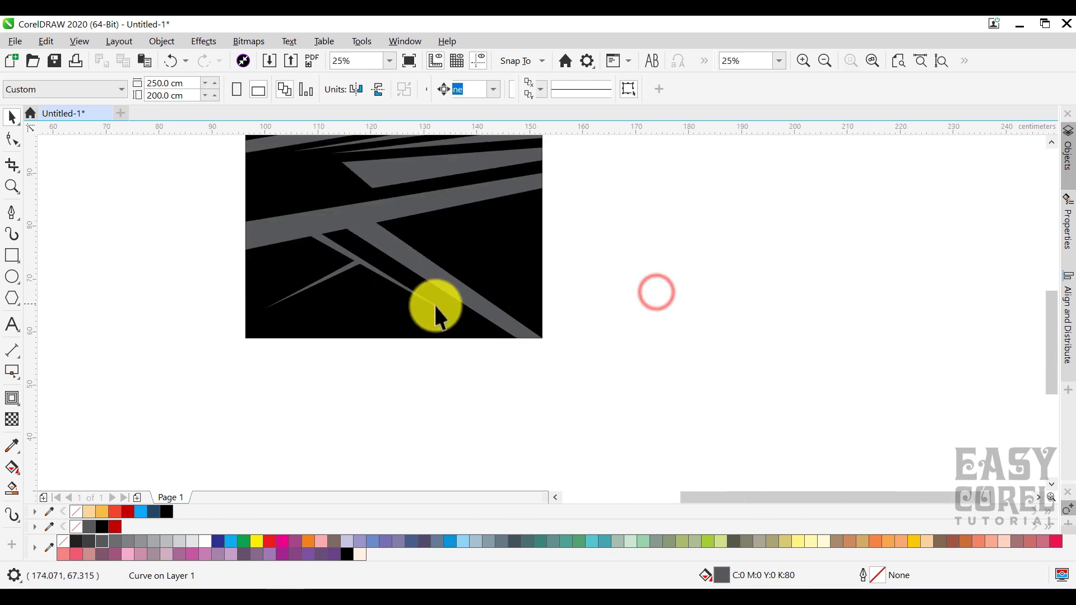
Skew all nine stripe graphics vertically so they rise more steeply toward the shirt's right edge.
{"action": "scroll", "coordinate": [443, 291], "scroll_direction": "down", "scroll_amount": 1}
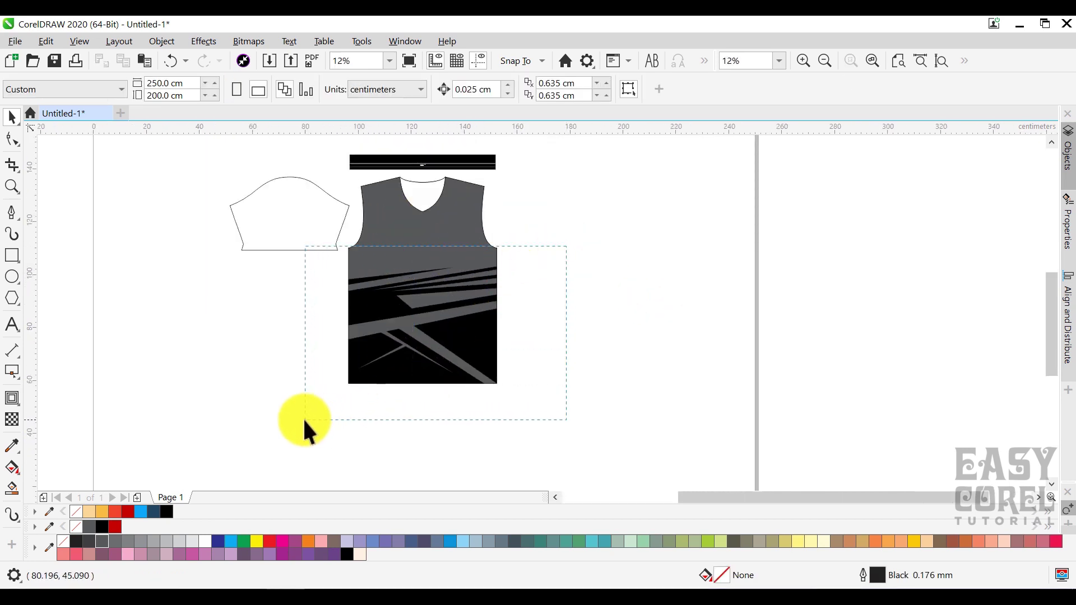
{"action": "left_click_drag", "start_coordinate": [302, 418], "coordinate": [305, 419]}
{"action": "scroll", "coordinate": [437, 298], "scroll_direction": "up", "scroll_amount": 2}
{"action": "left_click", "coordinate": [438, 273]}
{"action": "left_click_drag", "start_coordinate": [560, 353], "coordinate": [555, 331]}
{"action": "left_click", "coordinate": [594, 381]}
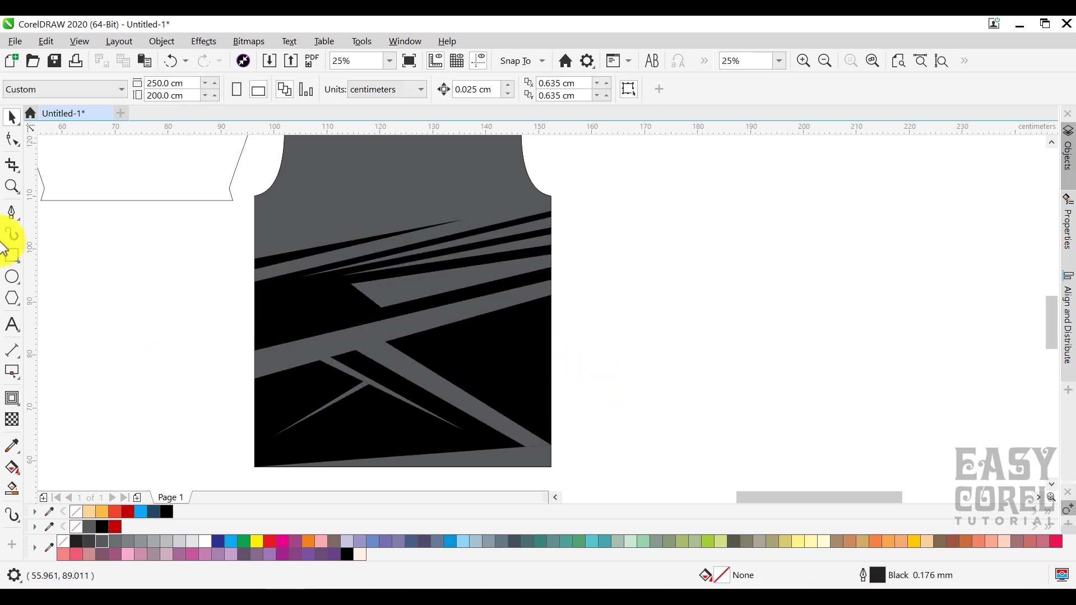
Pull the lower-right nodes of the large black shape and the diagonal stripe down to the shirt's bottom-right corner.
{"action": "left_click", "coordinate": [497, 381]}
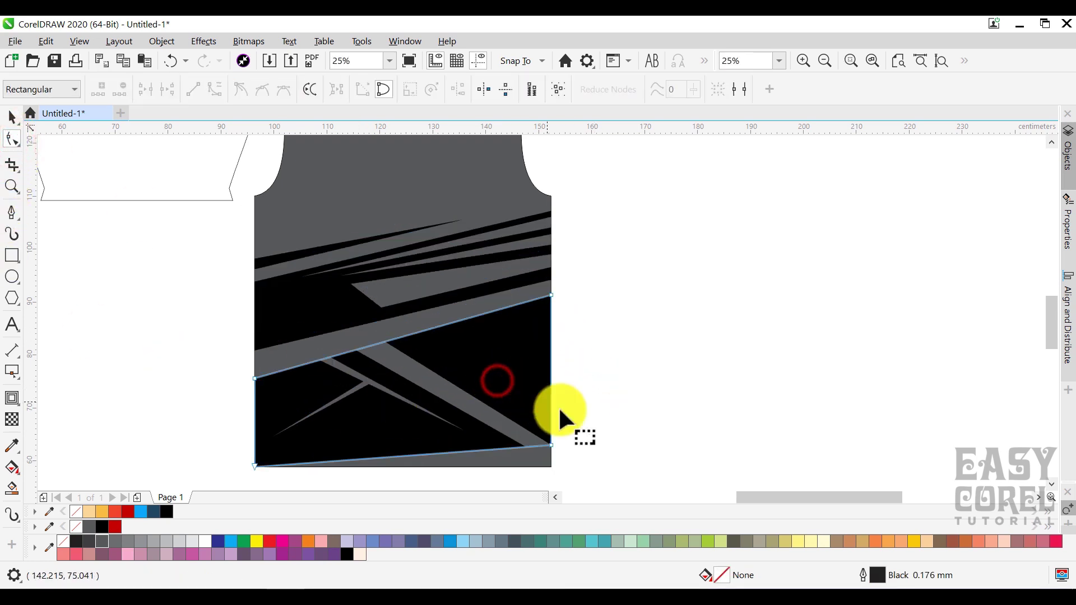
{"action": "left_click", "coordinate": [520, 440]}
{"action": "left_click_drag", "start_coordinate": [550, 446], "coordinate": [552, 466]}
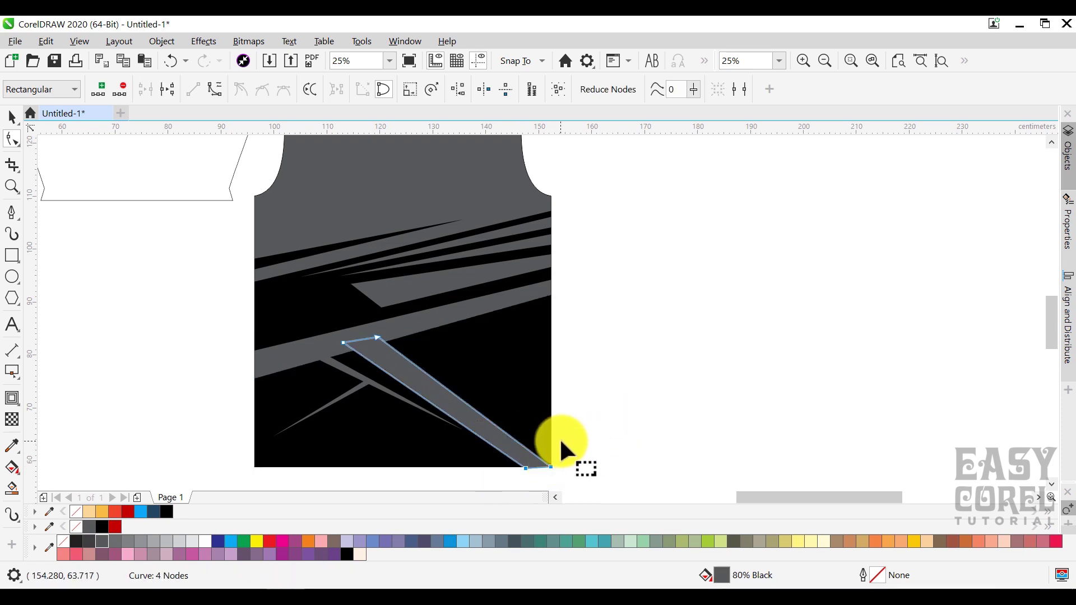
Move the first wedge's tip away from the diagonal stripe and shift its wide end up and right within the grey strip.
{"action": "left_click", "coordinate": [357, 377]}
{"action": "scroll", "coordinate": [455, 413], "scroll_direction": "up", "scroll_amount": 2}
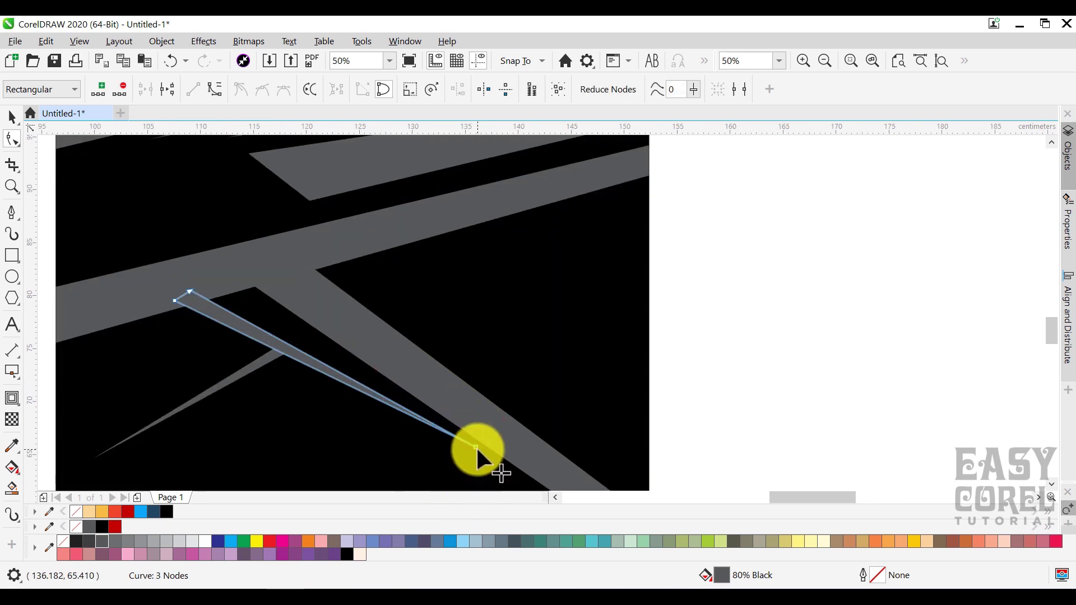
{"action": "left_click_drag", "start_coordinate": [476, 446], "coordinate": [464, 463]}
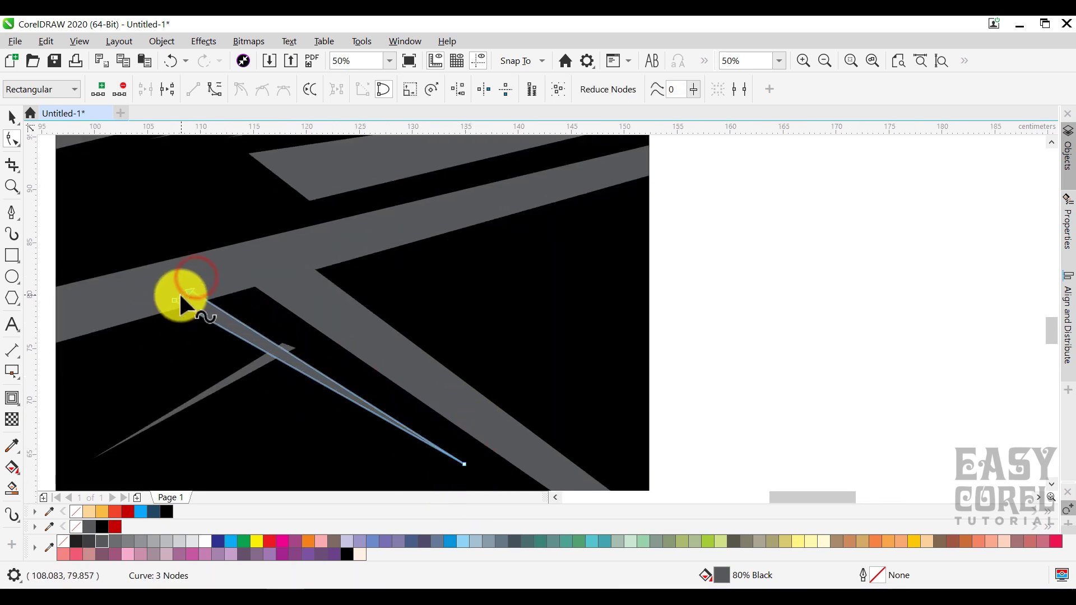
{"action": "left_click_drag", "start_coordinate": [219, 284], "coordinate": [200, 282]}
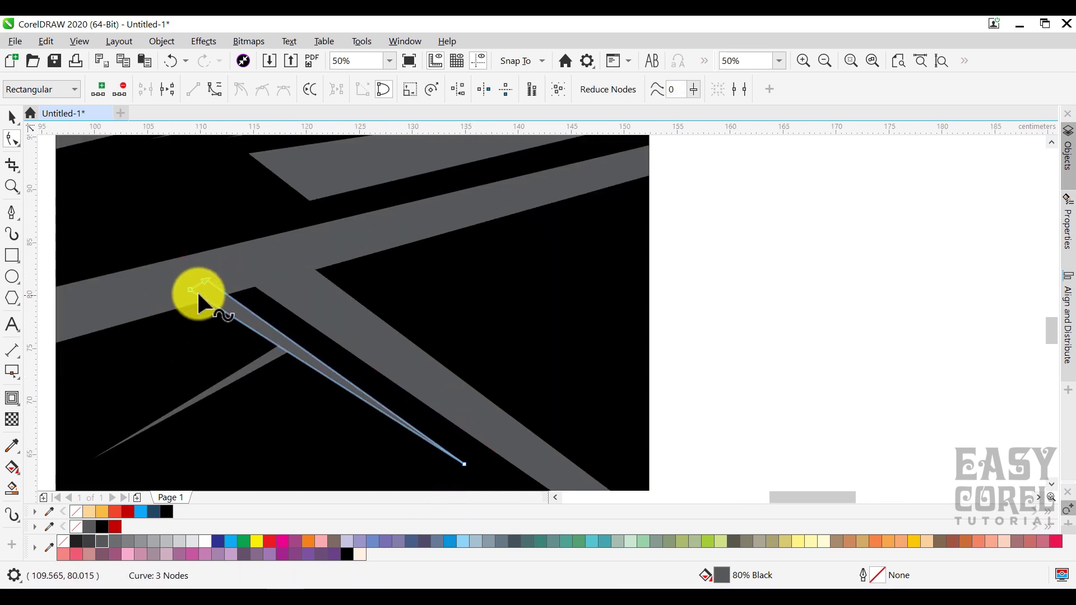
{"action": "scroll", "coordinate": [199, 289], "scroll_direction": "down", "scroll_amount": 2}
PowerClip the nine stripe graphics inside the shirt body.
{"action": "left_click", "coordinate": [11, 116]}
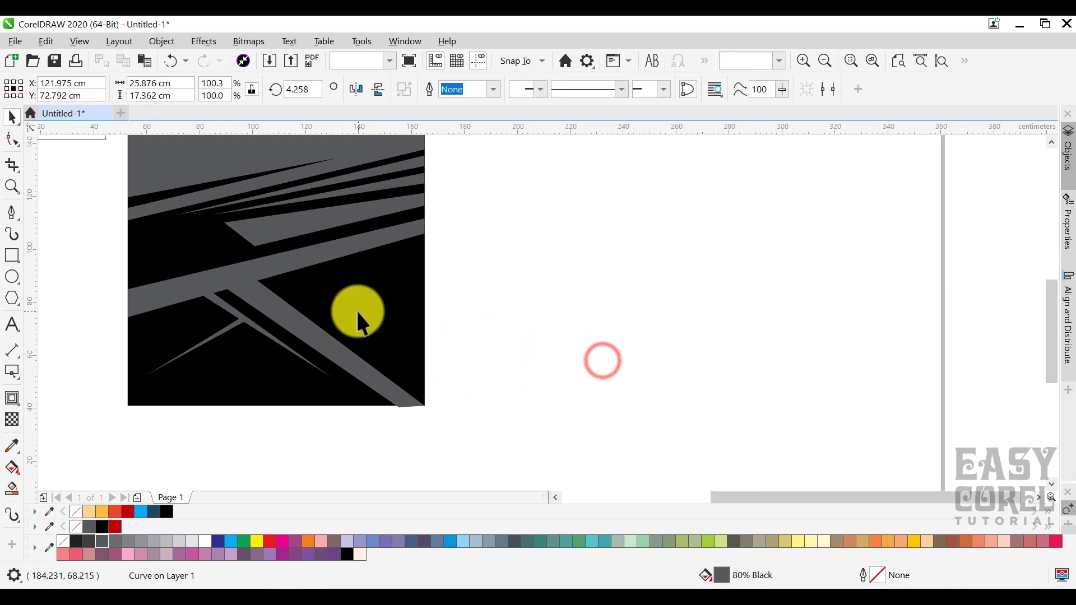
{"action": "scroll", "coordinate": [360, 319], "scroll_direction": "down", "scroll_amount": 2}
{"action": "left_click", "coordinate": [434, 328]}
{"action": "left_click_drag", "start_coordinate": [216, 199], "coordinate": [215, 199]}
{"action": "right_click", "coordinate": [372, 301]}
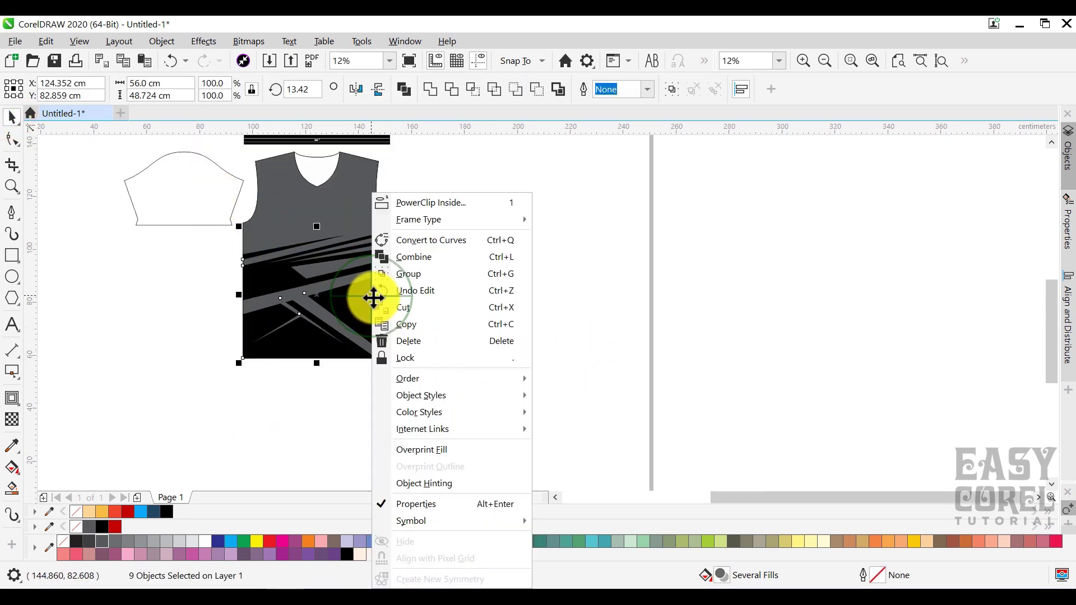
{"action": "left_click", "coordinate": [450, 204]}
{"action": "left_click", "coordinate": [365, 206]}
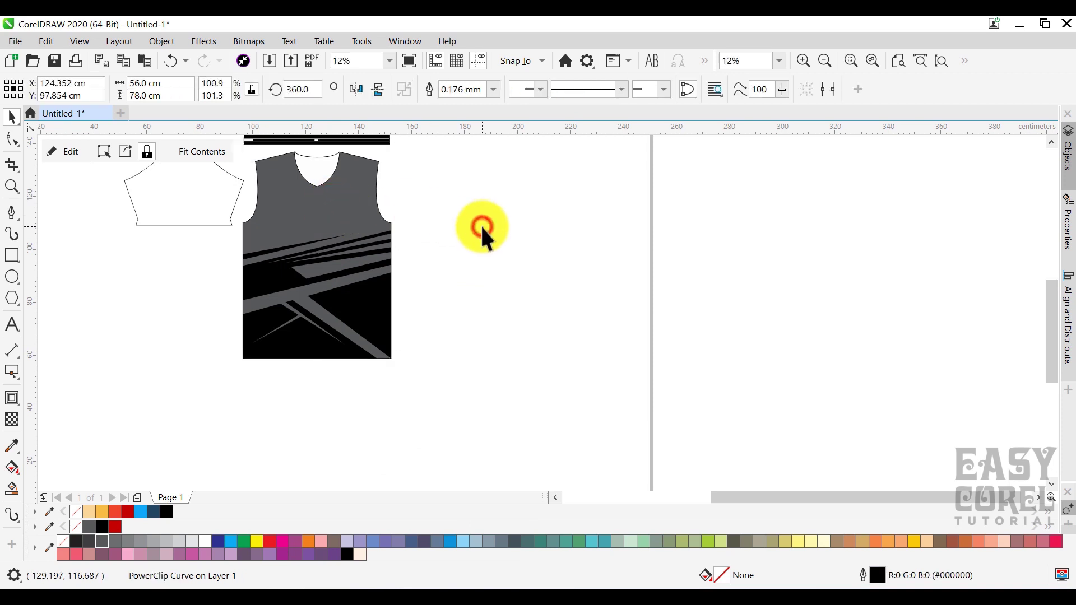
{"action": "left_click", "coordinate": [460, 239]}
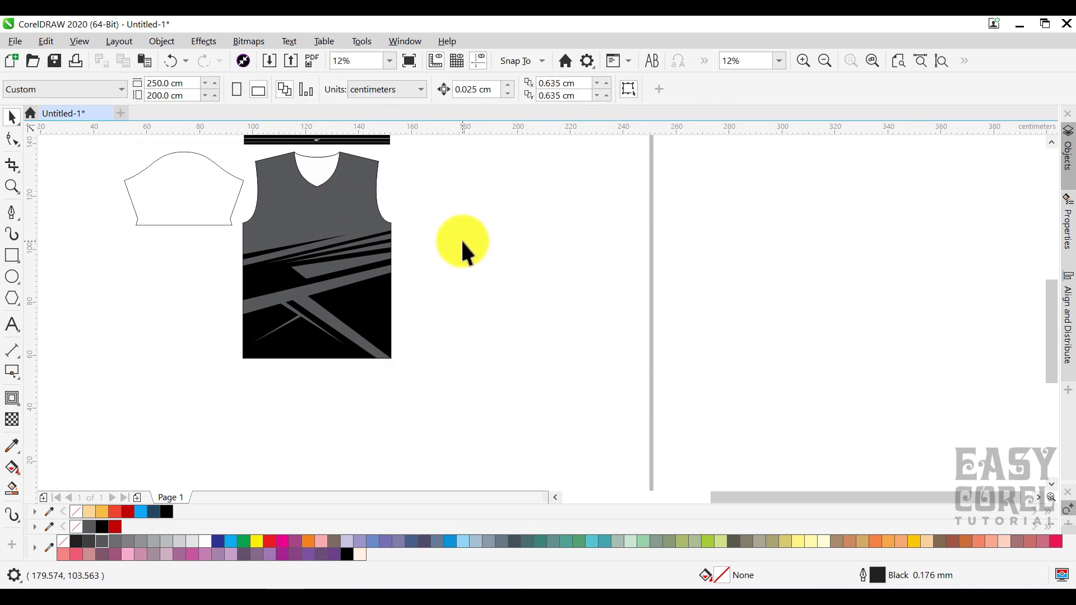
Import mesin.psd at its original size beside the shirt body.
{"action": "left_click", "coordinate": [271, 59]}
{"action": "left_click_drag", "start_coordinate": [695, 234], "coordinate": [698, 321]}
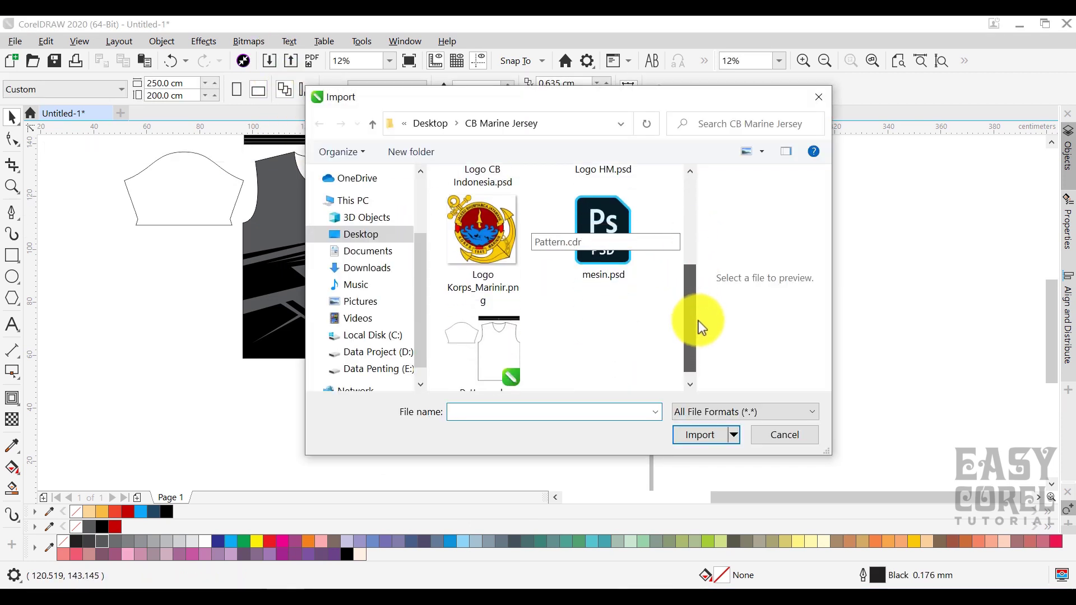
{"action": "double_click", "coordinate": [600, 250]}
{"action": "left_click", "coordinate": [417, 230]}
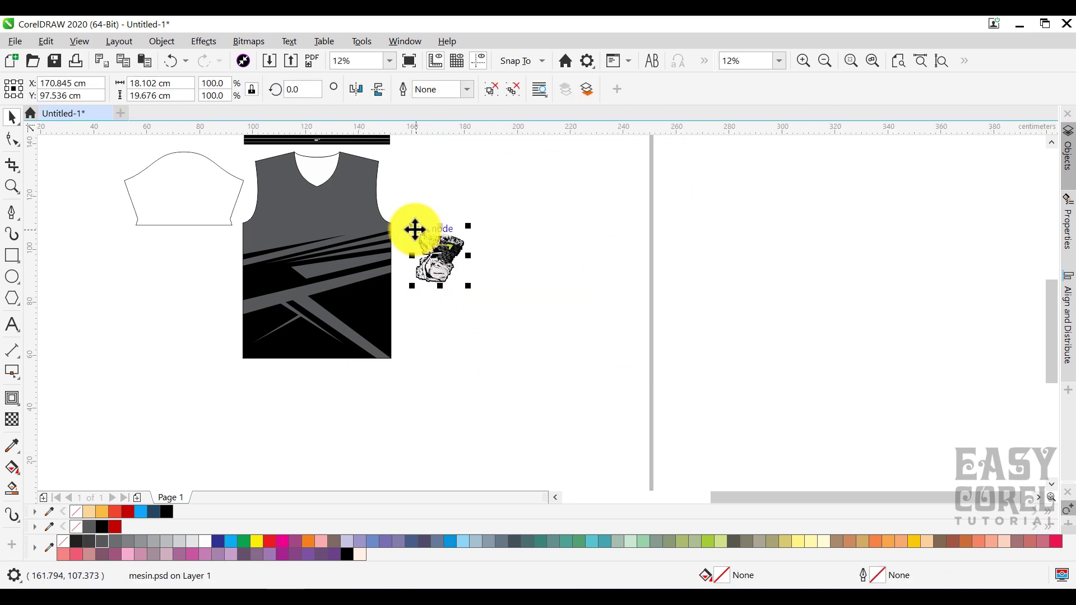
Position the engine image centred across the right edge of the shirt body, over the stripes.
{"action": "scroll", "coordinate": [347, 228], "scroll_direction": "up", "scroll_amount": 2}
{"action": "left_click_drag", "start_coordinate": [539, 256], "coordinate": [480, 316]}
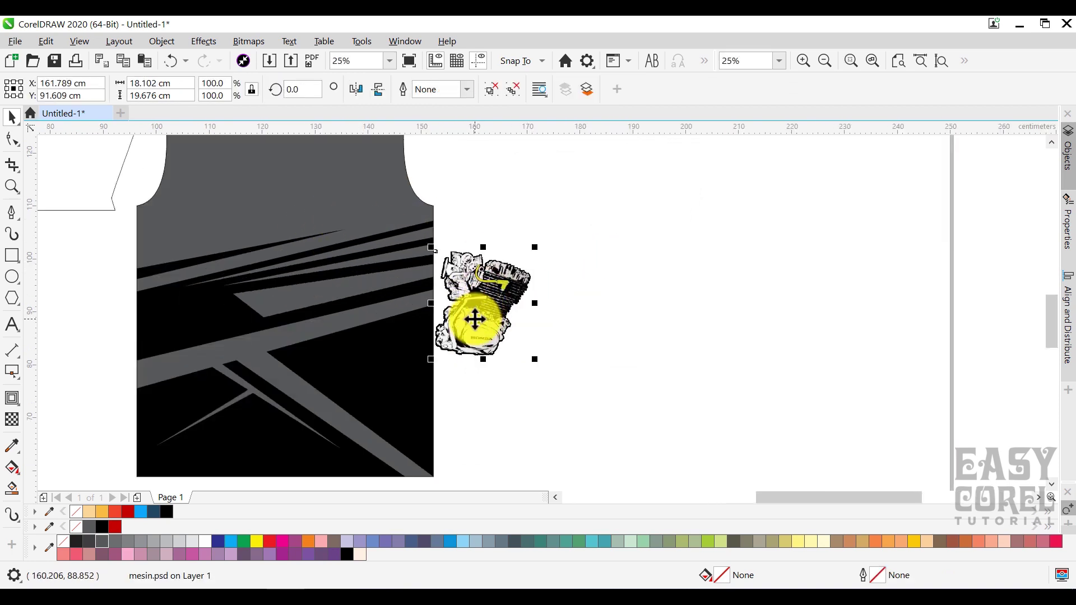
{"action": "scroll", "coordinate": [456, 333], "scroll_direction": "up", "scroll_amount": 1}
{"action": "left_click_drag", "start_coordinate": [509, 275], "coordinate": [412, 331]}
{"action": "scroll", "coordinate": [412, 331], "scroll_direction": "down", "scroll_amount": 1}
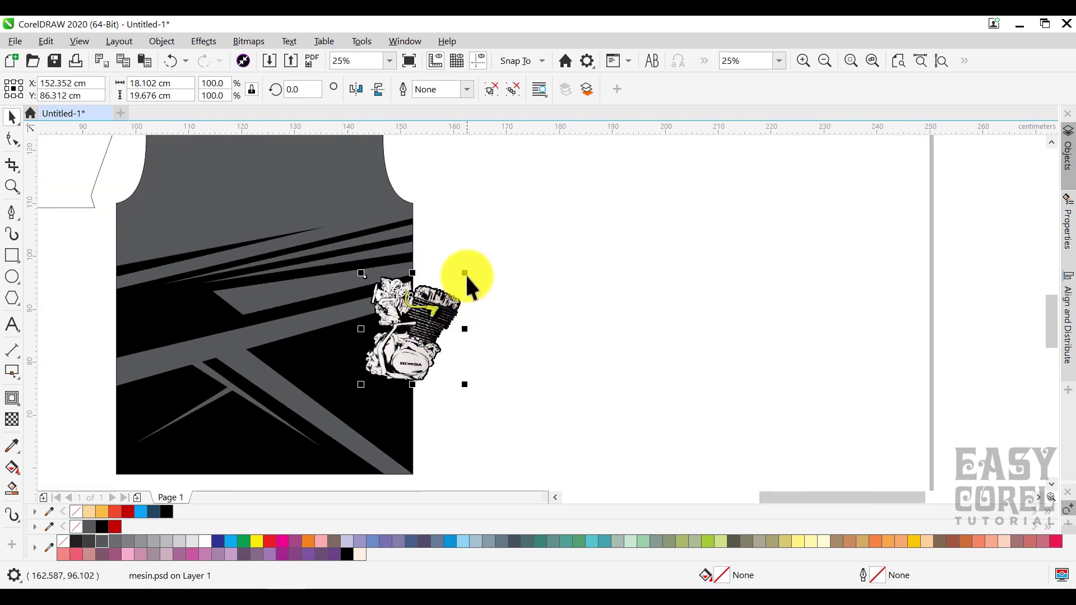
Enlarge the engine image to 192.6%, about 34.9 × 37.9 cm, and raise it slightly along the shirt's right edge.
{"action": "left_click_drag", "start_coordinate": [465, 273], "coordinate": [500, 234]}
{"action": "scroll", "coordinate": [410, 268], "scroll_direction": "up", "scroll_amount": 1}
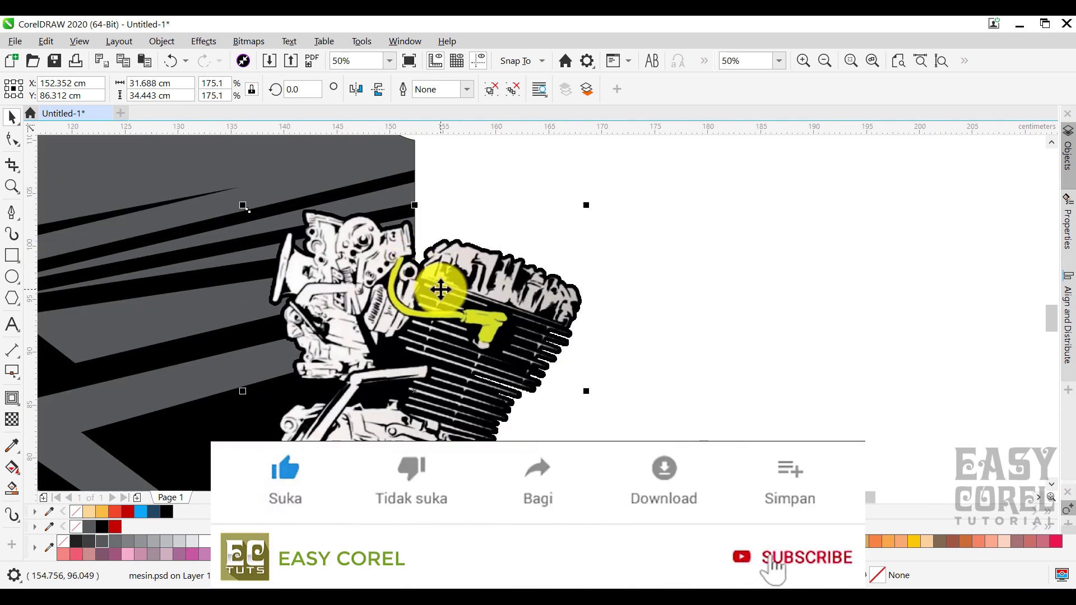
{"action": "left_click_drag", "start_coordinate": [442, 290], "coordinate": [456, 247]}
{"action": "scroll", "coordinate": [459, 241], "scroll_direction": "down", "scroll_amount": 1}
{"action": "left_click_drag", "start_coordinate": [351, 389], "coordinate": [333, 398]}
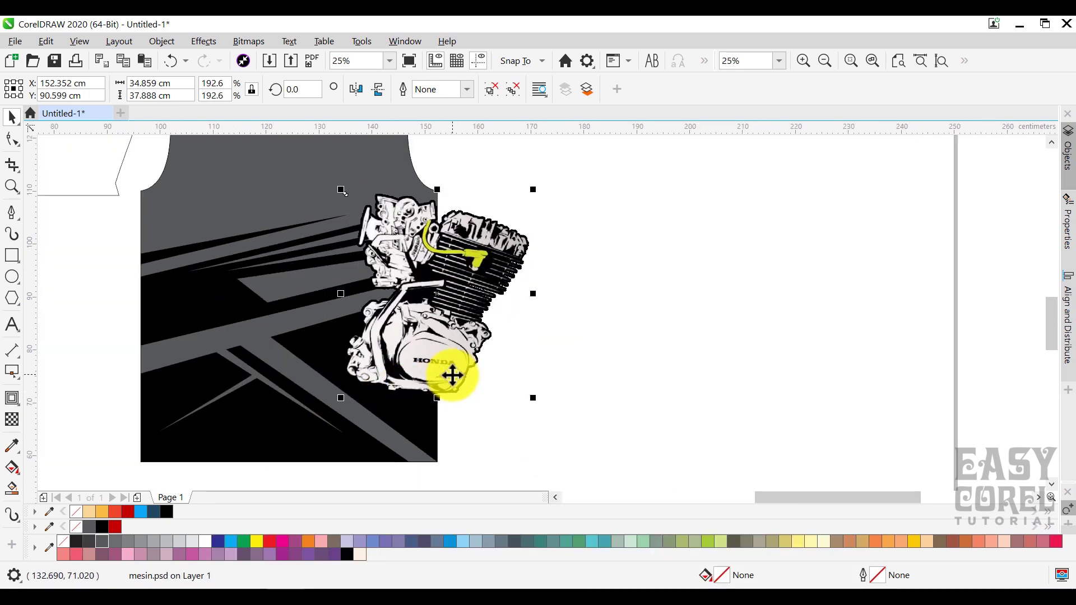
{"action": "scroll", "coordinate": [449, 372], "scroll_direction": "up", "scroll_amount": 1}
{"action": "scroll", "coordinate": [452, 364], "scroll_direction": "down", "scroll_amount": 1}
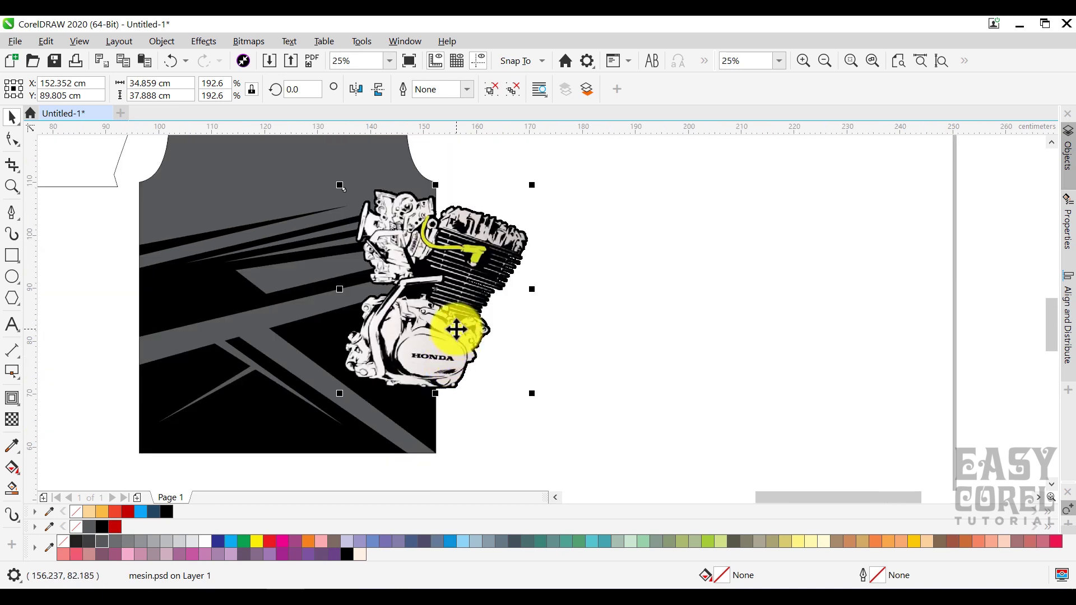
{"action": "scroll", "coordinate": [443, 328], "scroll_direction": "down", "scroll_amount": 1}
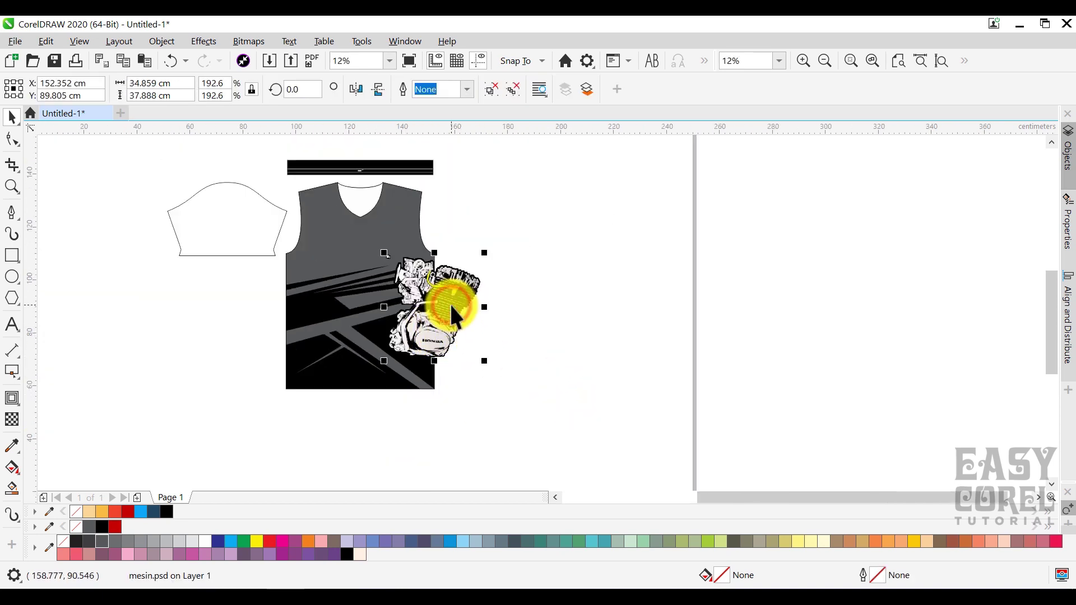
{"action": "left_click", "coordinate": [514, 278]}
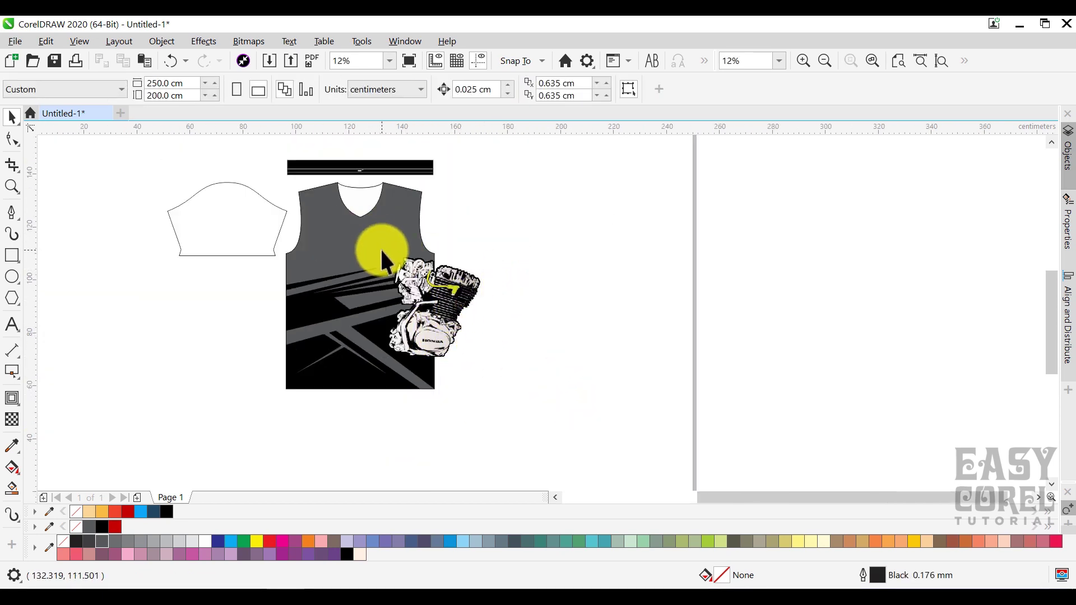
Duplicate the shirt body 56 cm horizontally along its right side with one copy, and mirror the copy horizontally to form the back panel.
{"action": "left_click", "coordinate": [373, 253]}
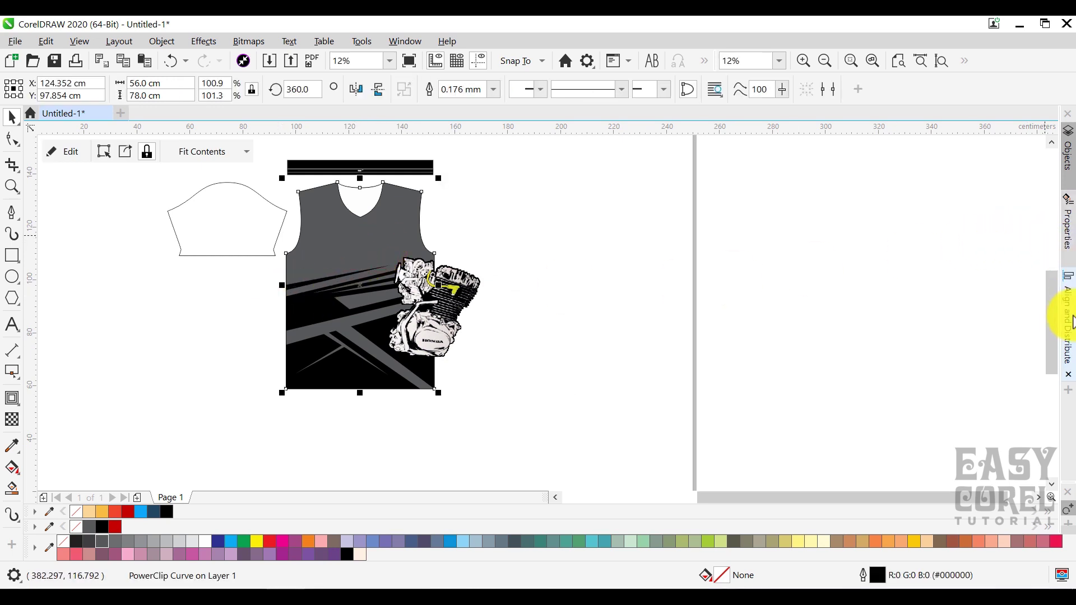
{"action": "left_click", "coordinate": [1068, 158]}
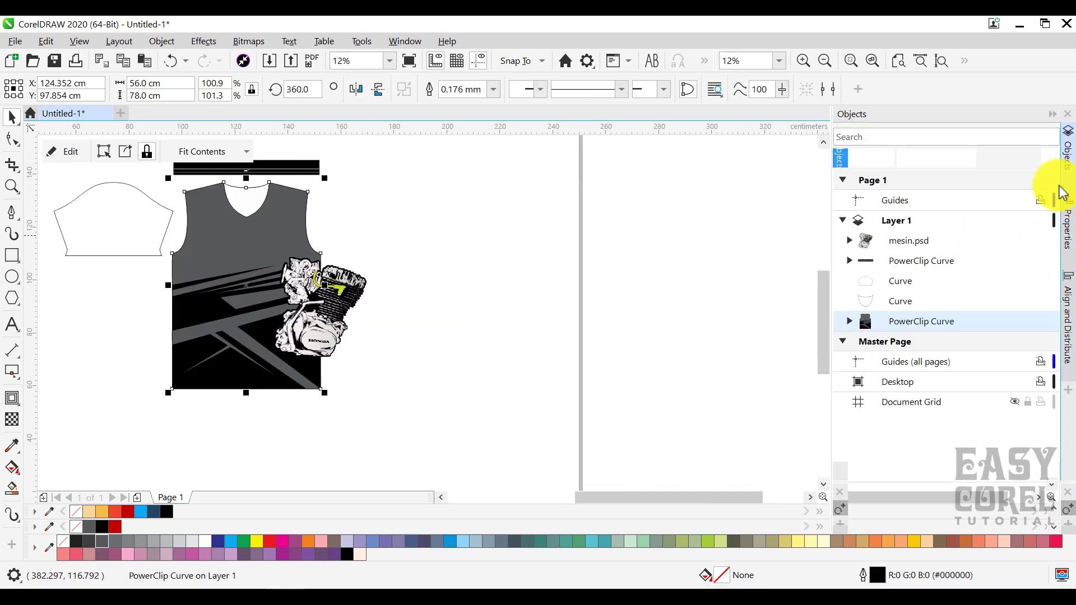
{"action": "left_click", "coordinate": [1070, 313]}
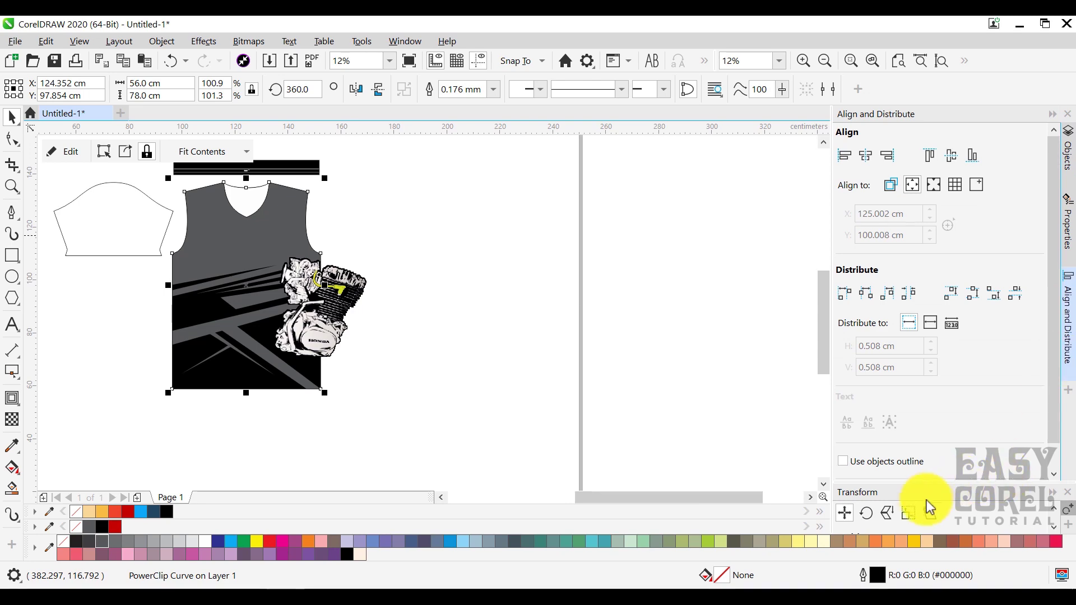
{"action": "left_click_drag", "start_coordinate": [943, 480], "coordinate": [946, 315]}
{"action": "left_click", "coordinate": [628, 299]}
{"action": "left_click", "coordinate": [247, 240]}
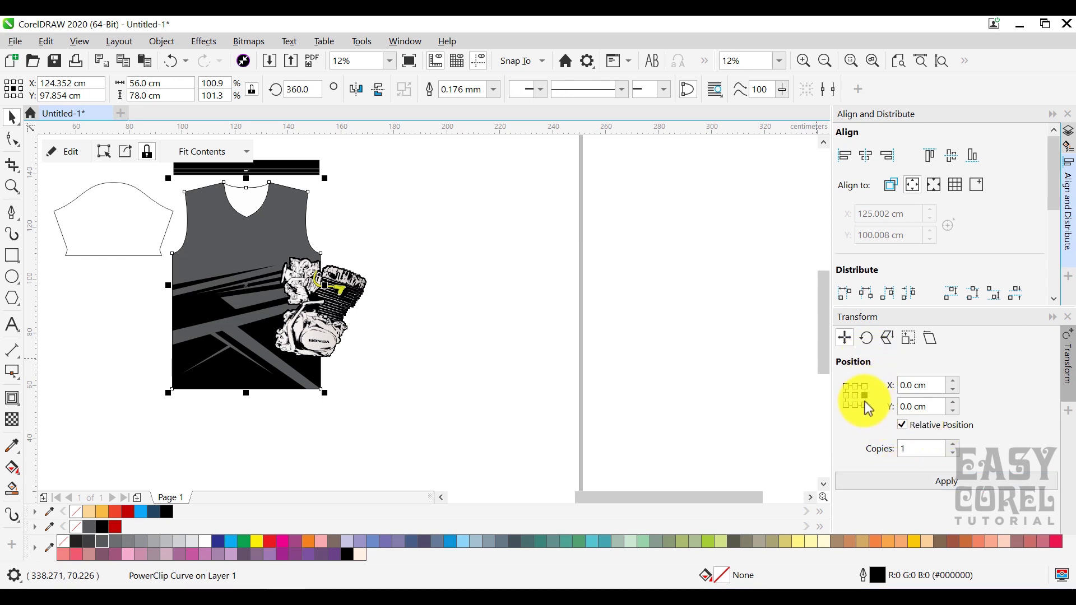
{"action": "left_click", "coordinate": [864, 395]}
{"action": "left_click", "coordinate": [900, 474]}
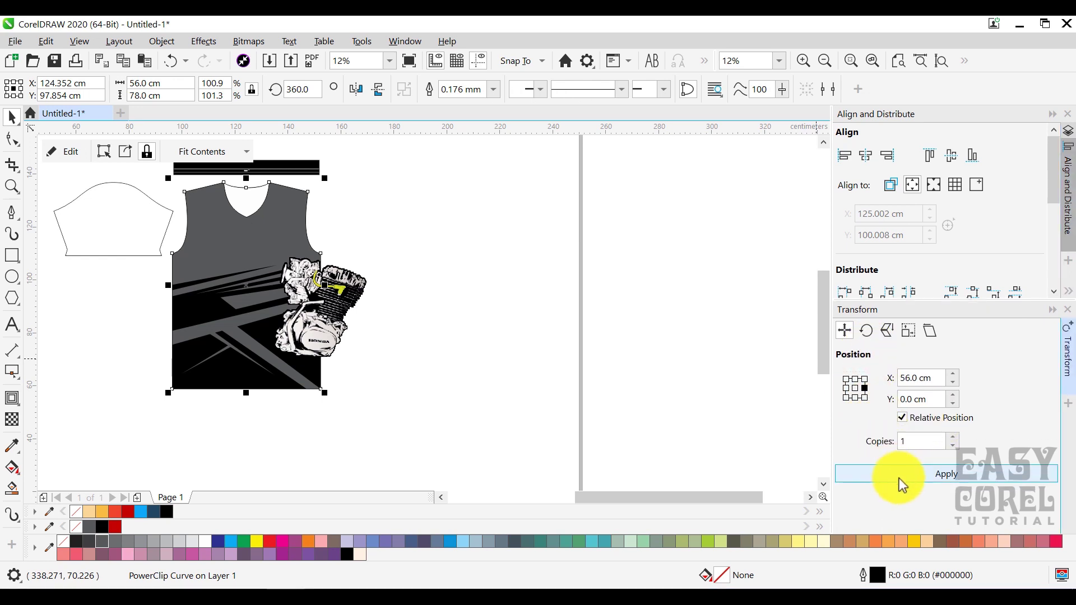
{"action": "left_click", "coordinate": [357, 91]}
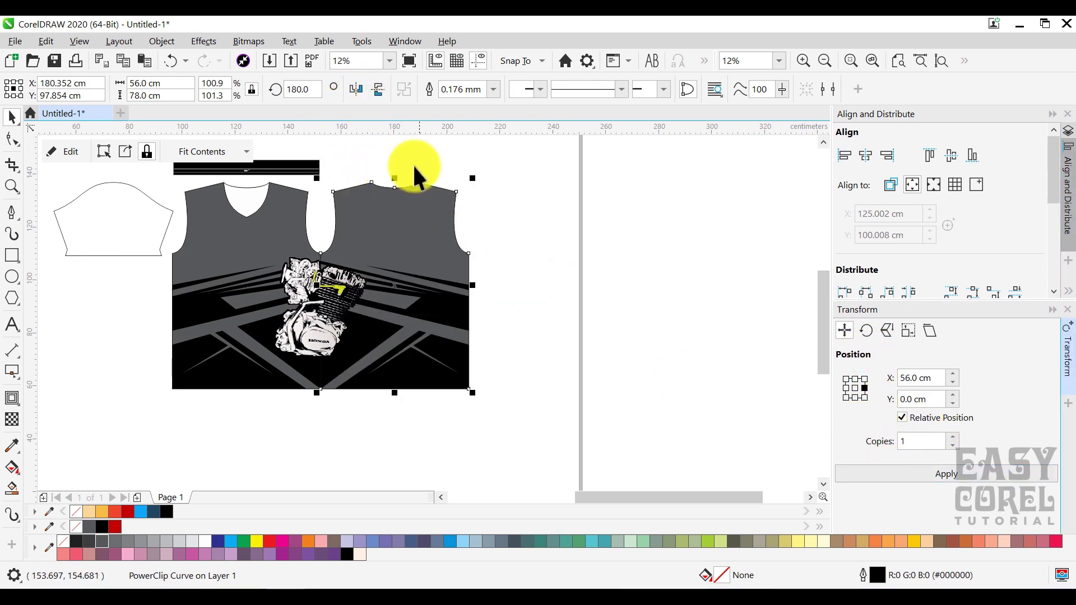
{"action": "left_click", "coordinate": [521, 242]}
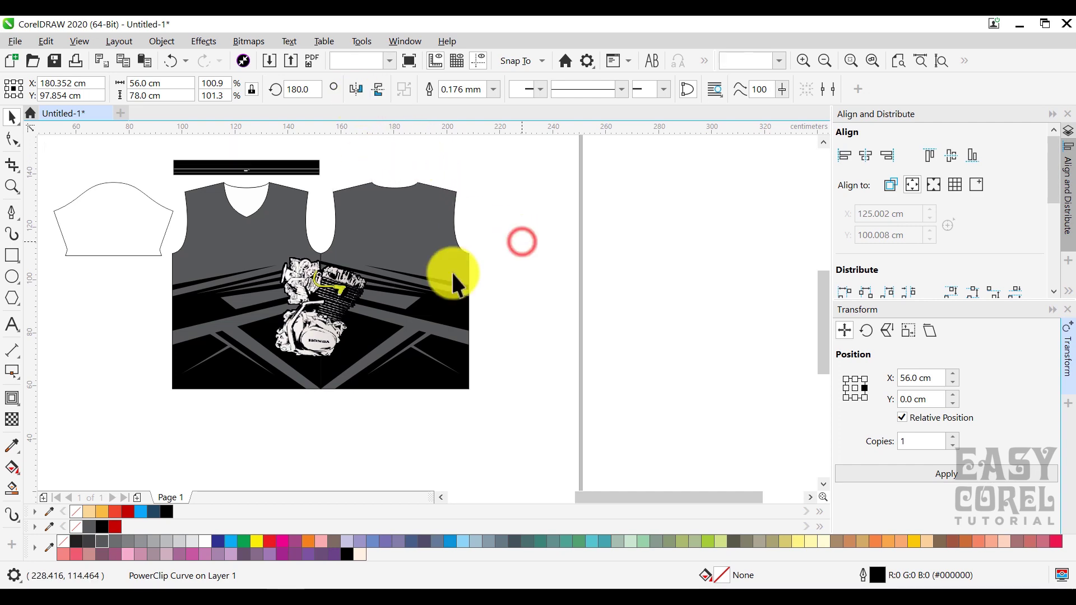
Enlarge the engine image to 202%, about 36.6 × 39.7 cm, and lower it slightly along the seam between both panels.
{"action": "left_click", "coordinate": [324, 291]}
{"action": "scroll", "coordinate": [277, 365], "scroll_direction": "up", "scroll_amount": 2}
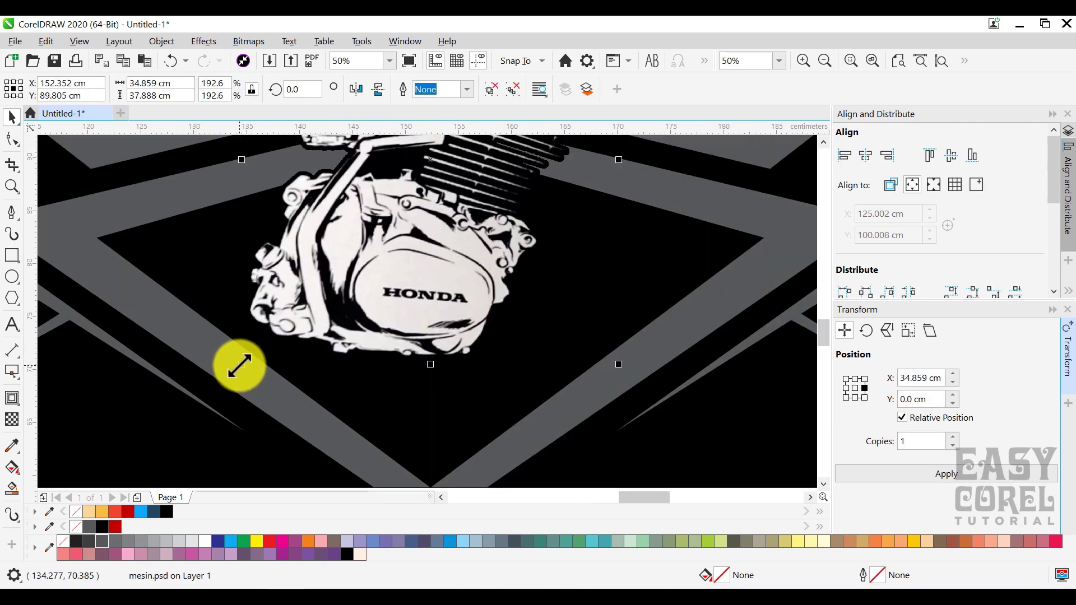
{"action": "scroll", "coordinate": [240, 365], "scroll_direction": "up", "scroll_amount": 1}
{"action": "left_click_drag", "start_coordinate": [244, 363], "coordinate": [216, 380]}
{"action": "scroll", "coordinate": [280, 362], "scroll_direction": "down", "scroll_amount": 2}
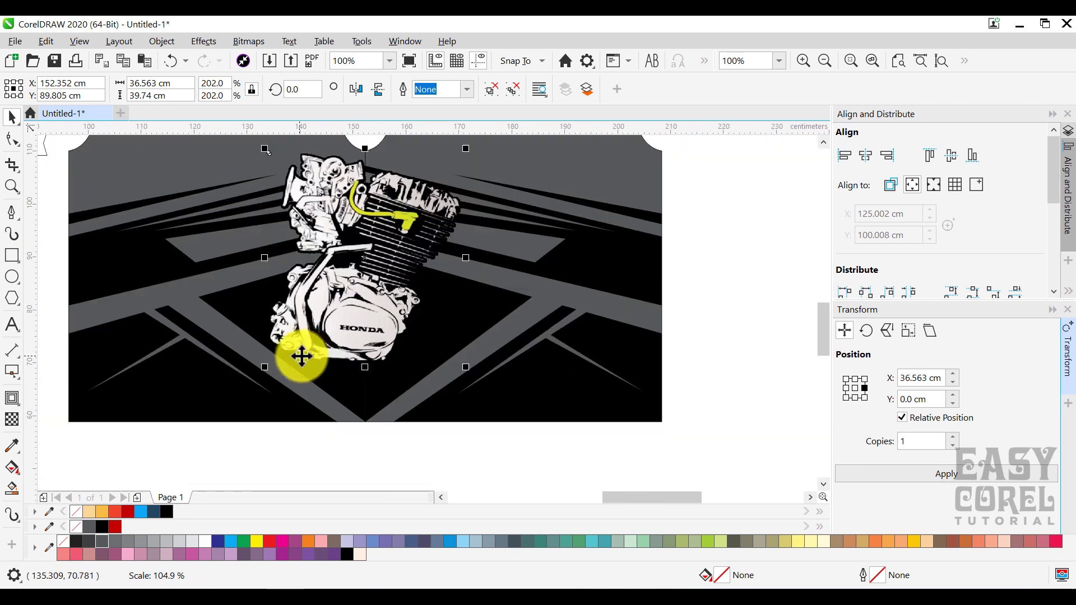
{"action": "scroll", "coordinate": [378, 333], "scroll_direction": "up", "scroll_amount": 1}
{"action": "scroll", "coordinate": [377, 336], "scroll_direction": "down", "scroll_amount": 3}
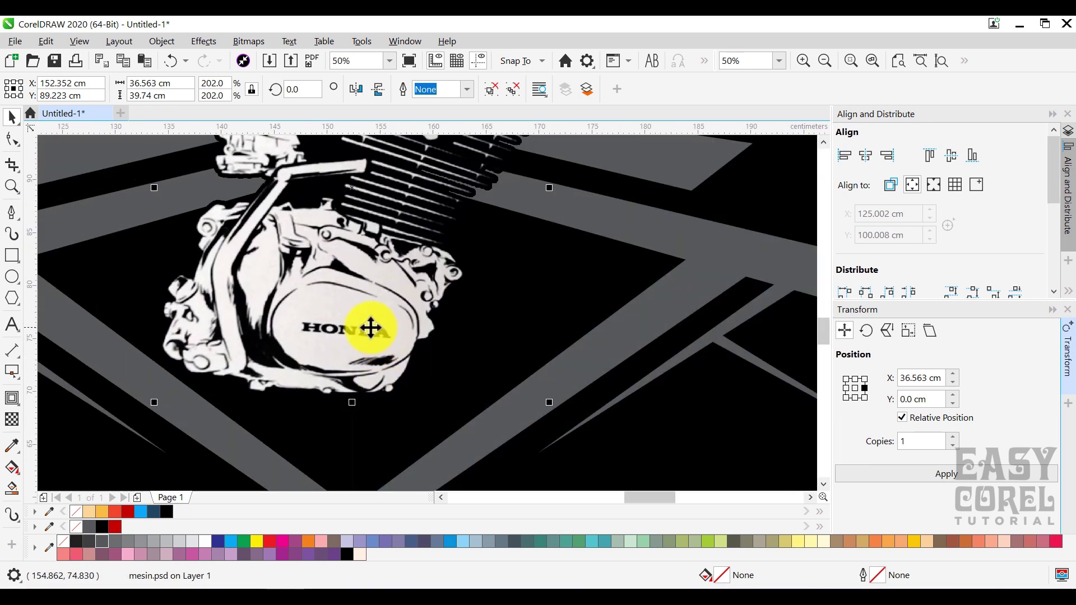
{"action": "left_click_drag", "start_coordinate": [372, 254], "coordinate": [370, 254]}
Copy the engine image and PowerClip the original inside the front shirt panel.
{"action": "right_click", "coordinate": [372, 255]}
{"action": "left_click", "coordinate": [409, 320]}
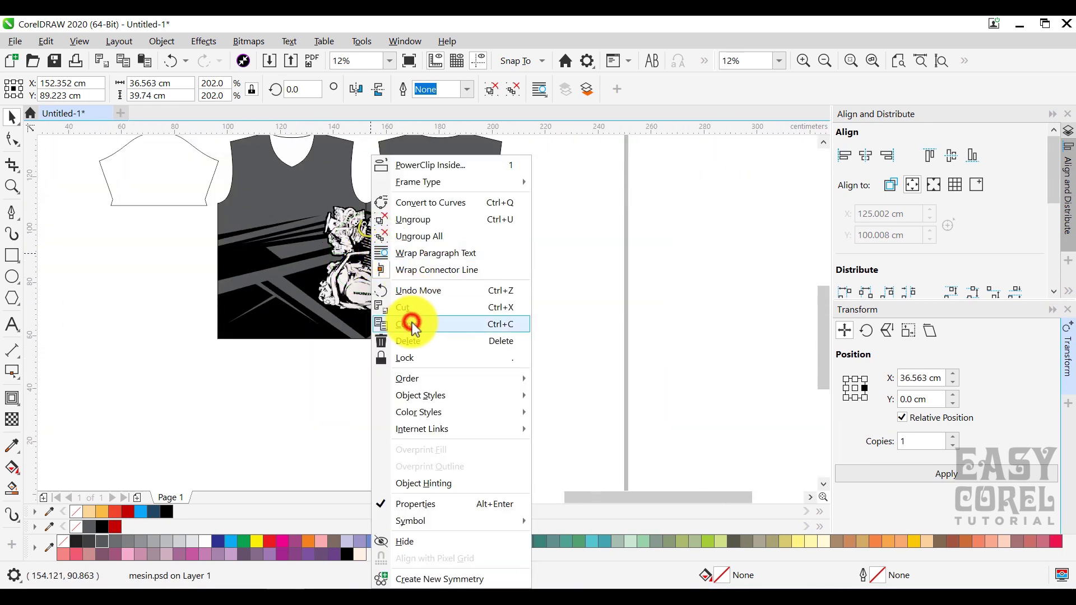
{"action": "right_click", "coordinate": [358, 240]}
{"action": "left_click", "coordinate": [427, 166]}
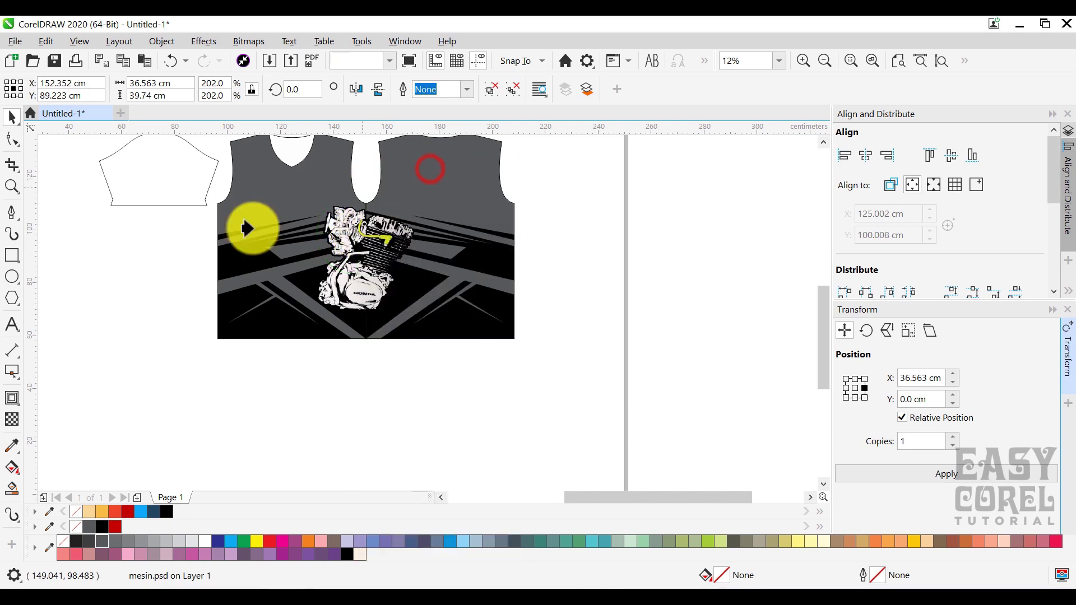
{"action": "left_click", "coordinate": [269, 220]}
Paste the engine image in place and PowerClip it inside the back shirt panel.
{"action": "right_click", "coordinate": [545, 185]}
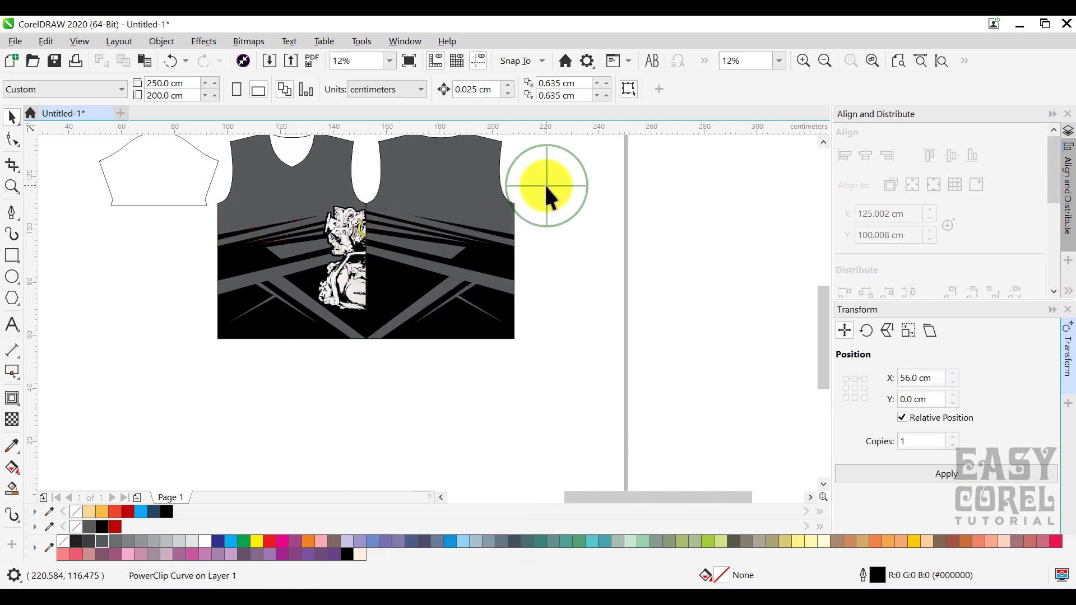
{"action": "left_click", "coordinate": [584, 290]}
{"action": "right_click", "coordinate": [379, 240]}
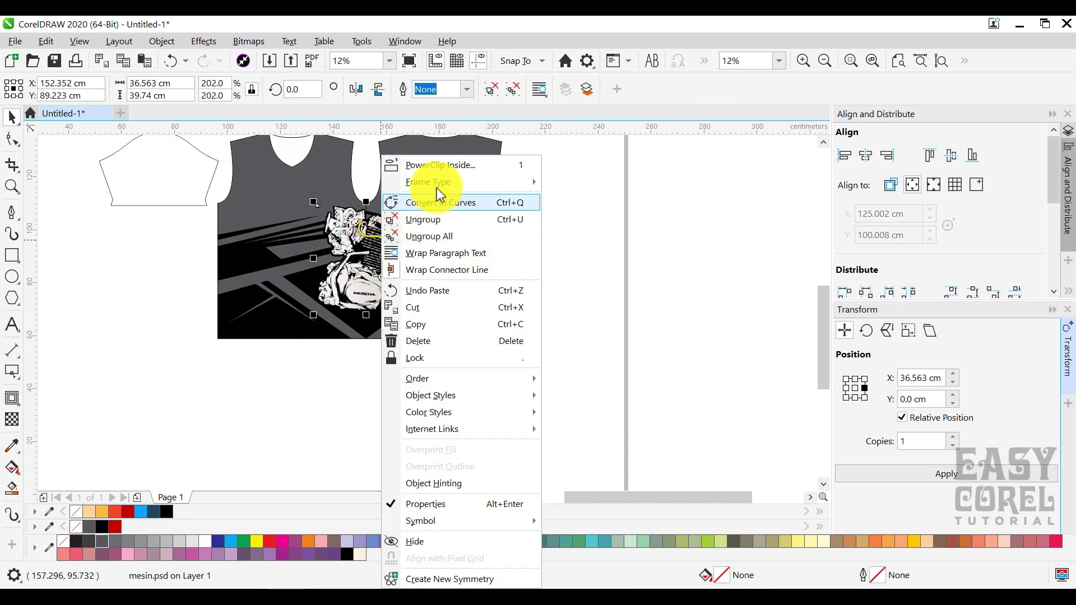
{"action": "left_click", "coordinate": [437, 170]}
{"action": "left_click", "coordinate": [449, 225]}
Move the back shirt panel slightly away from the front panel, leaving a narrow gap between them.
{"action": "scroll", "coordinate": [436, 282], "scroll_direction": "down", "scroll_amount": 1}
{"action": "scroll", "coordinate": [414, 209], "scroll_direction": "up", "scroll_amount": 1}
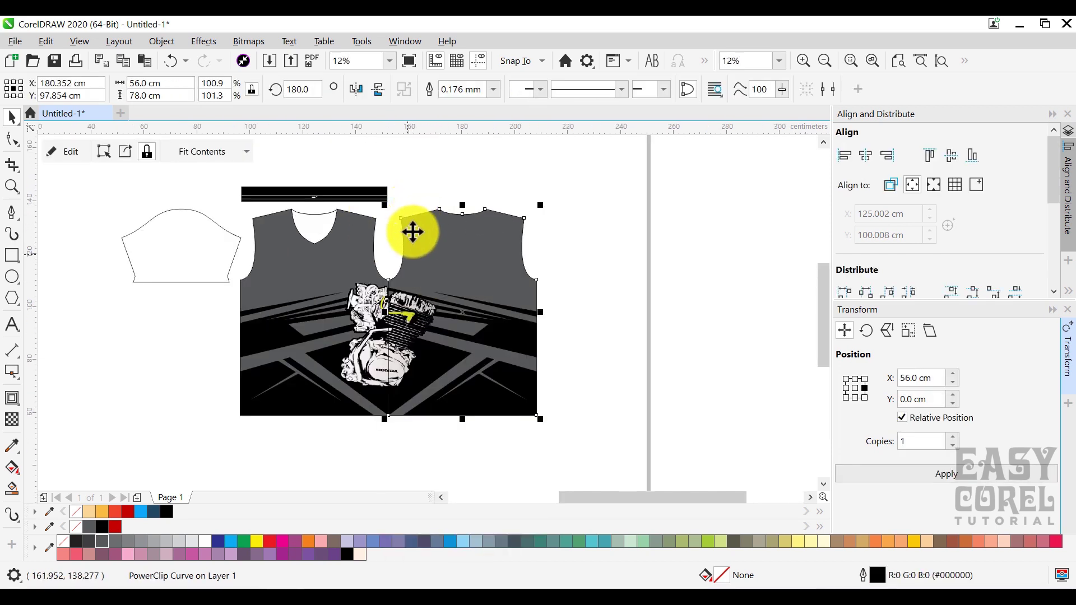
{"action": "left_click", "coordinate": [446, 185]}
{"action": "left_click_drag", "start_coordinate": [436, 295], "coordinate": [444, 298]}
{"action": "left_click", "coordinate": [623, 291]}
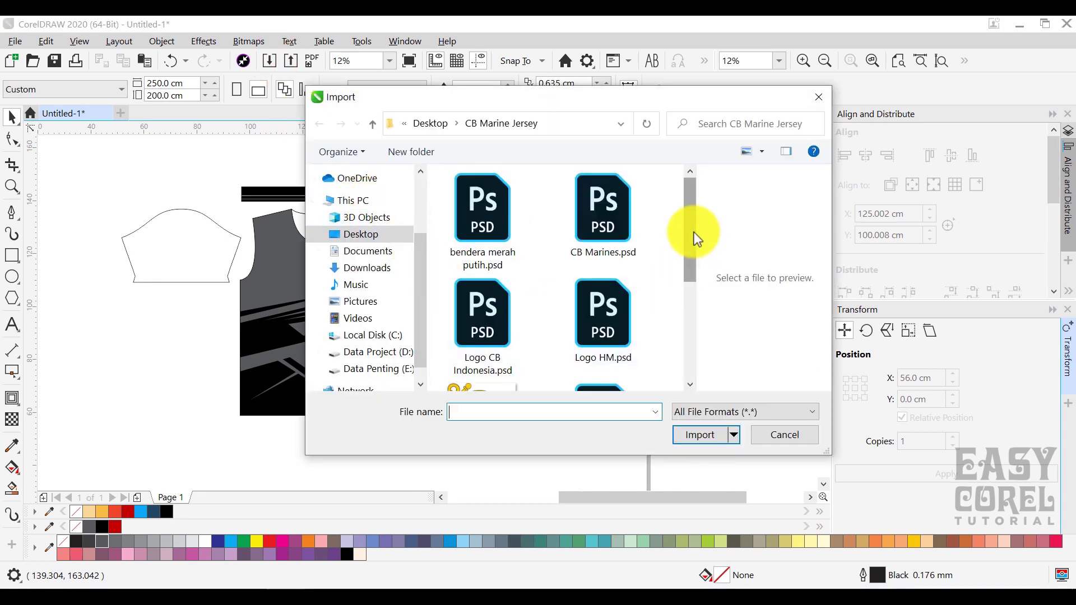
Import Logo Korps_Marinir.png at its original size beside the back panel.
{"action": "left_click_drag", "start_coordinate": [694, 232], "coordinate": [704, 297]}
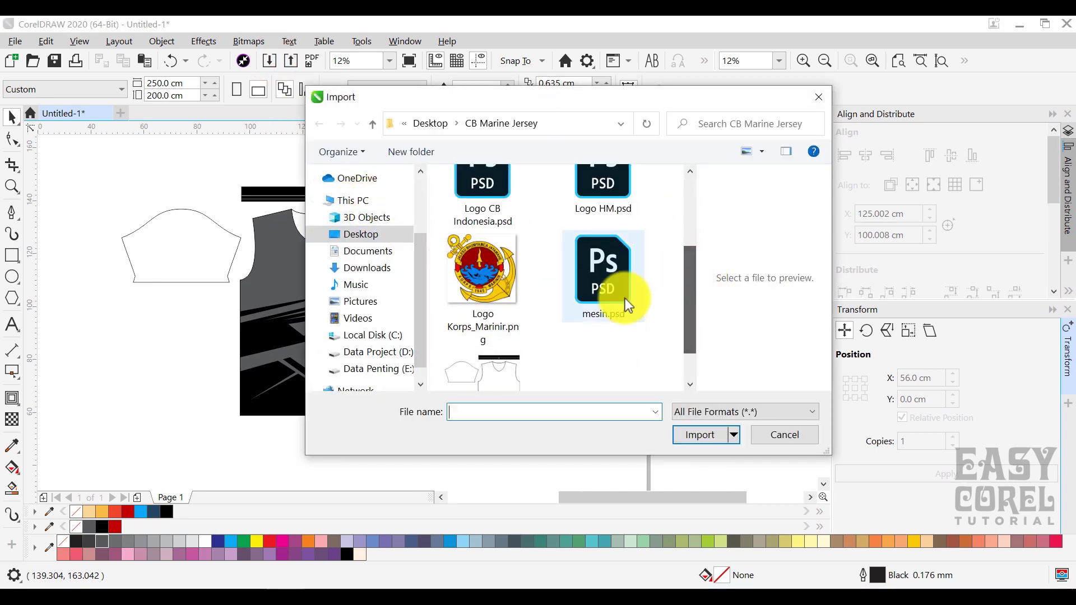
{"action": "double_click", "coordinate": [493, 274]}
{"action": "left_click", "coordinate": [565, 236]}
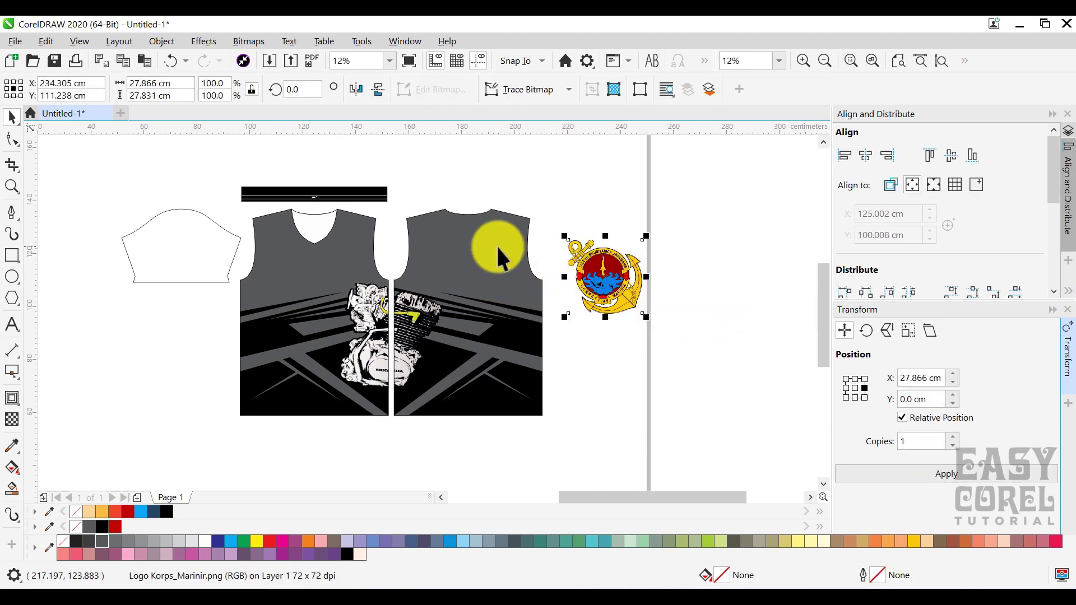
Set the Korps Marinir logo's width to 9 cm and place it on the left side of the front panel's chest.
{"action": "double_click", "coordinate": [148, 87]}
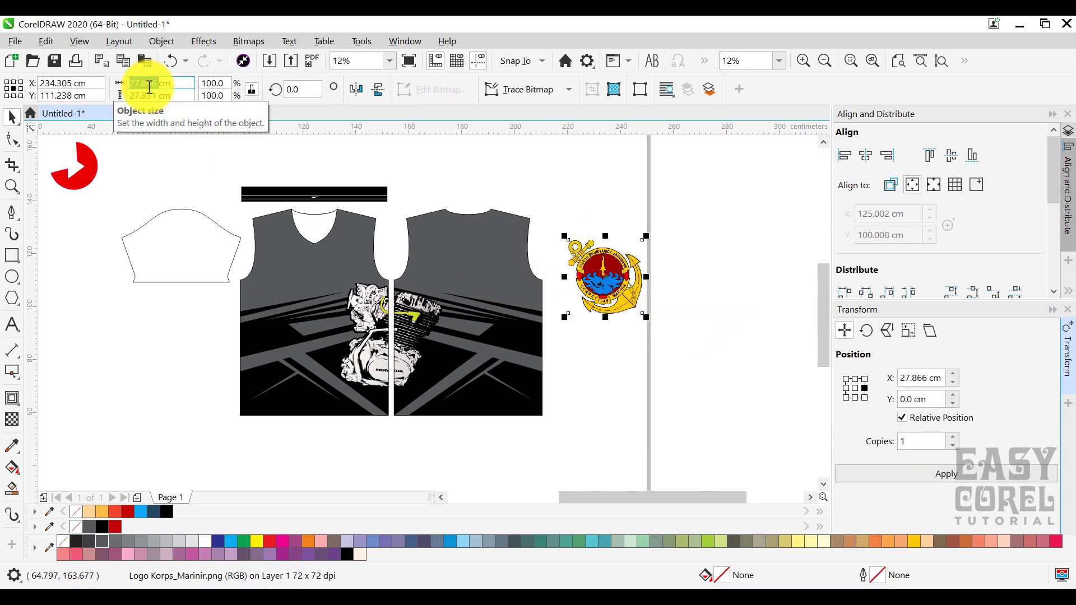
{"action": "type", "text": "9cm"}
{"action": "key", "text": "Return"}
{"action": "left_click_drag", "start_coordinate": [613, 290], "coordinate": [290, 271]}
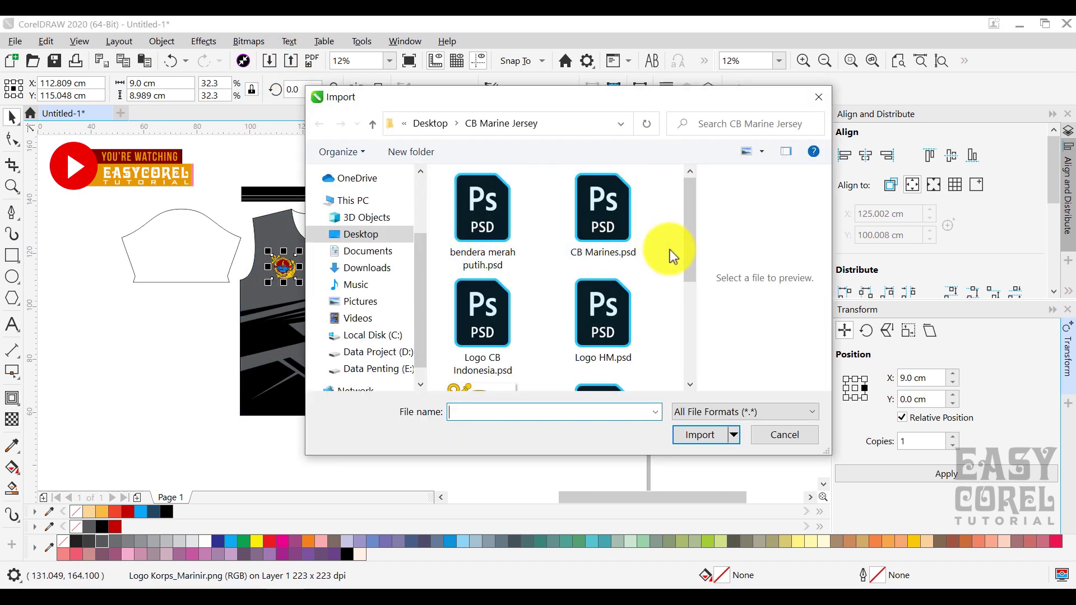
Import Logo HM.psd beside the back panel and set its width to 8 cm.
{"action": "left_click_drag", "start_coordinate": [688, 238], "coordinate": [688, 277]}
{"action": "double_click", "coordinate": [597, 271]}
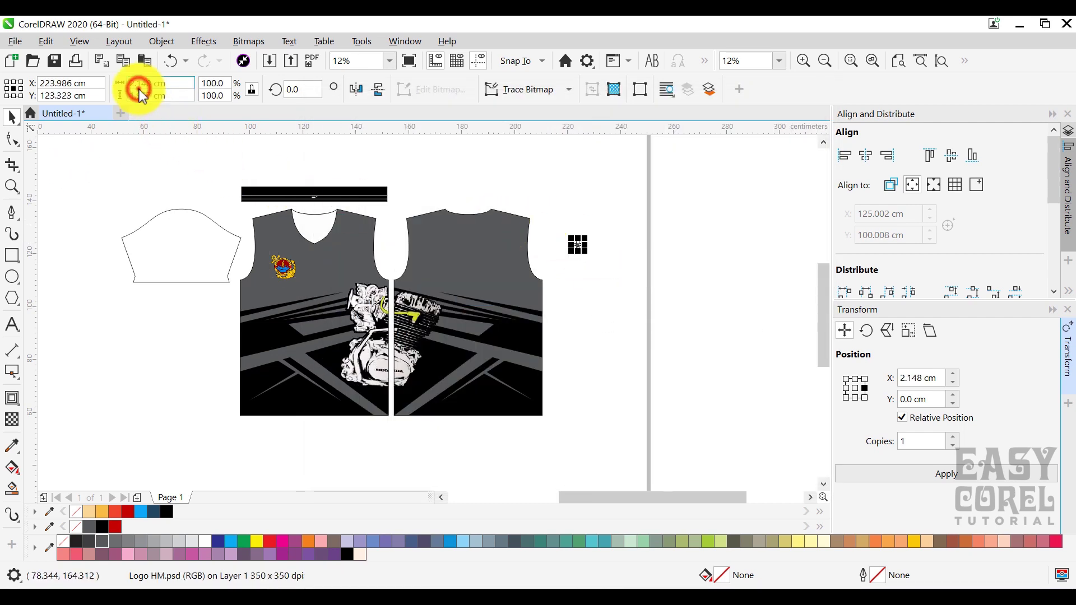
{"action": "type", "text": "8"}
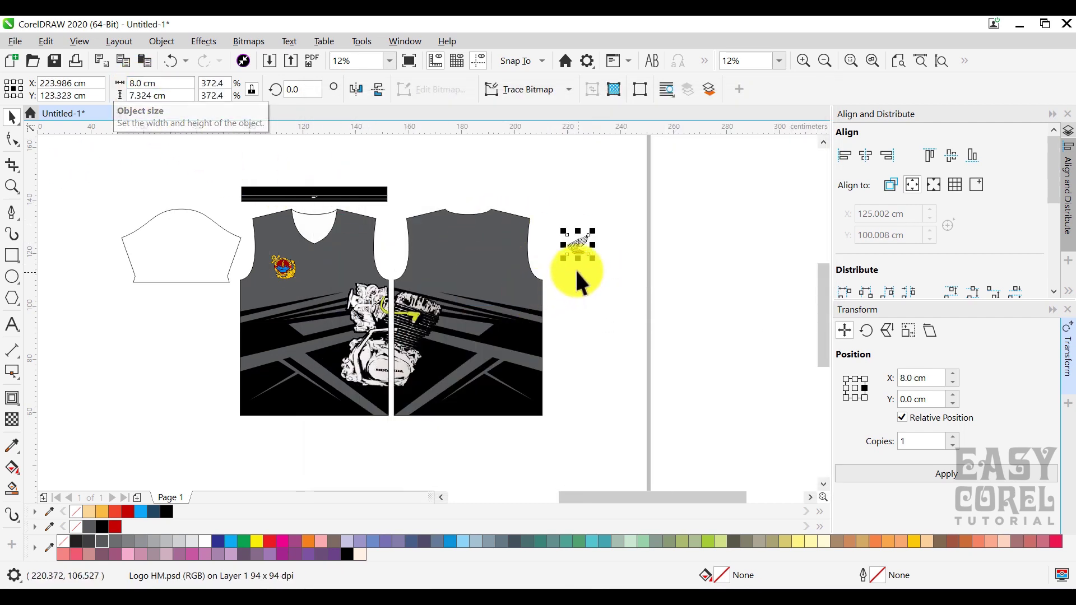
Place the HM wing logo on the right side of the front panel's chest, across from the Korps Marinir logo.
{"action": "scroll", "coordinate": [596, 243], "scroll_direction": "up", "scroll_amount": 2}
{"action": "scroll", "coordinate": [595, 243], "scroll_direction": "down", "scroll_amount": 2}
{"action": "left_click_drag", "start_coordinate": [596, 242], "coordinate": [361, 267]}
{"action": "scroll", "coordinate": [290, 267], "scroll_direction": "up", "scroll_amount": 1}
{"action": "scroll", "coordinate": [352, 241], "scroll_direction": "up", "scroll_amount": 1}
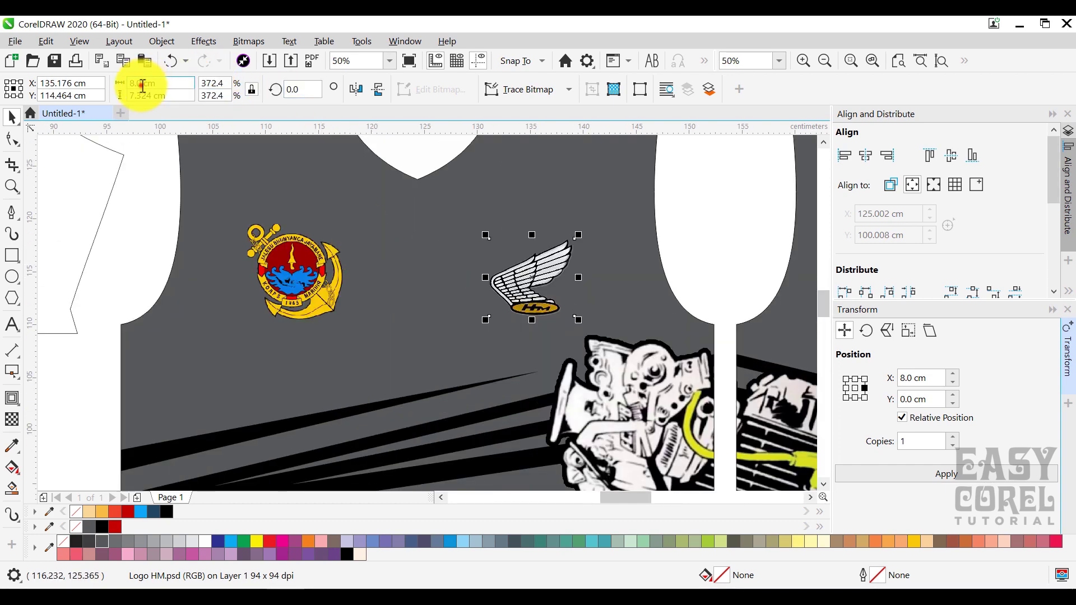
Align the HM wing logo with the Korps Marinir logo by their vertical centres, using the active objects as reference.
{"action": "left_click", "coordinate": [281, 268], "text": "shift"}
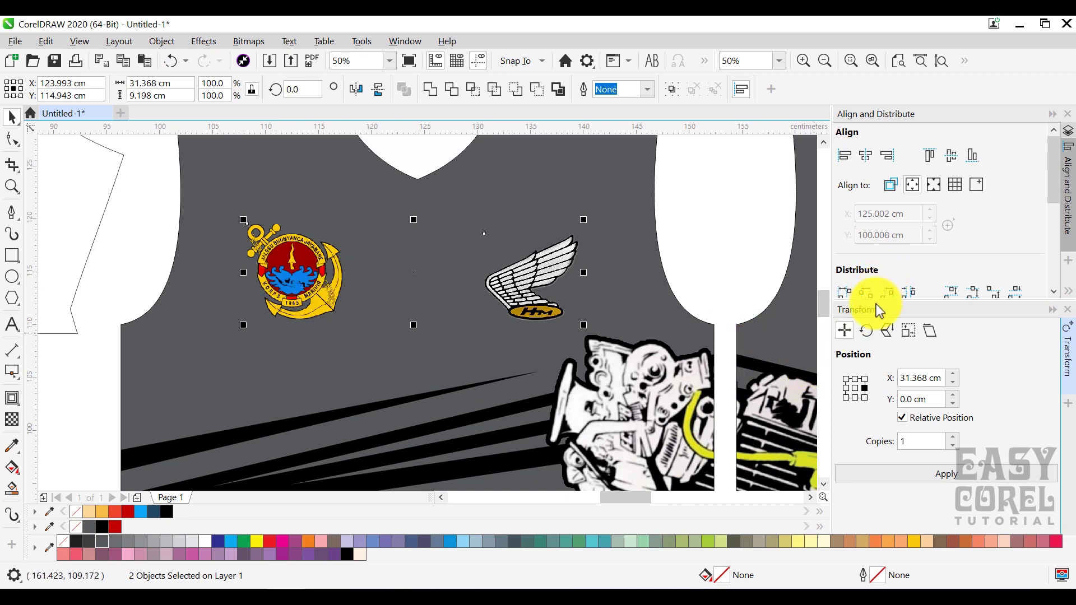
{"action": "left_click", "coordinate": [892, 188]}
{"action": "left_click", "coordinate": [956, 157]}
{"action": "left_click", "coordinate": [712, 206]}
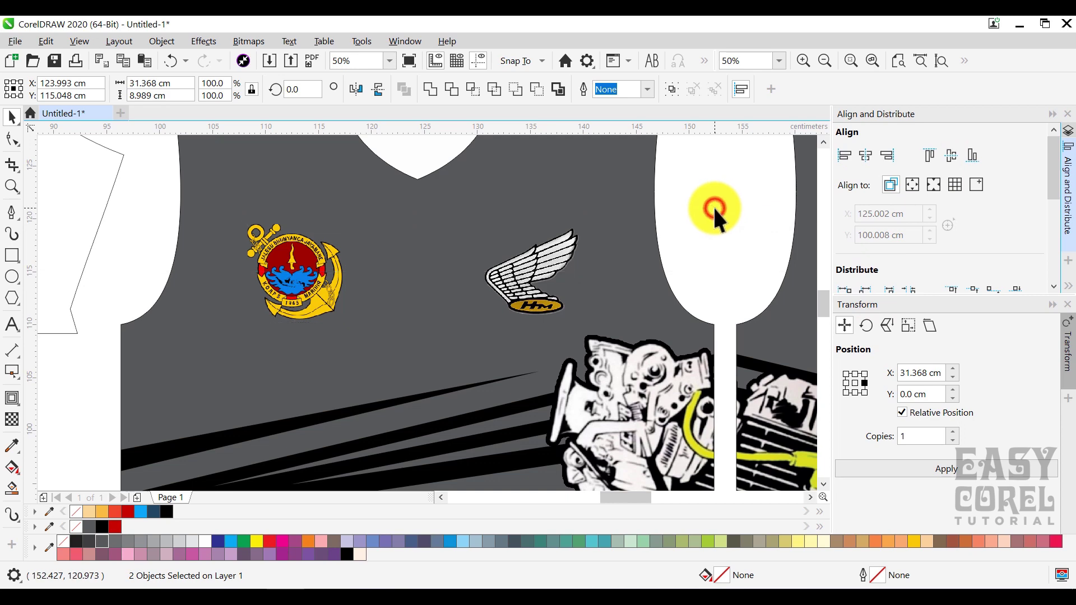
Group the two chest logos and centre the group horizontally on the front shirt panel.
{"action": "left_click", "coordinate": [513, 275]}
{"action": "left_click", "coordinate": [308, 271], "text": "shift"}
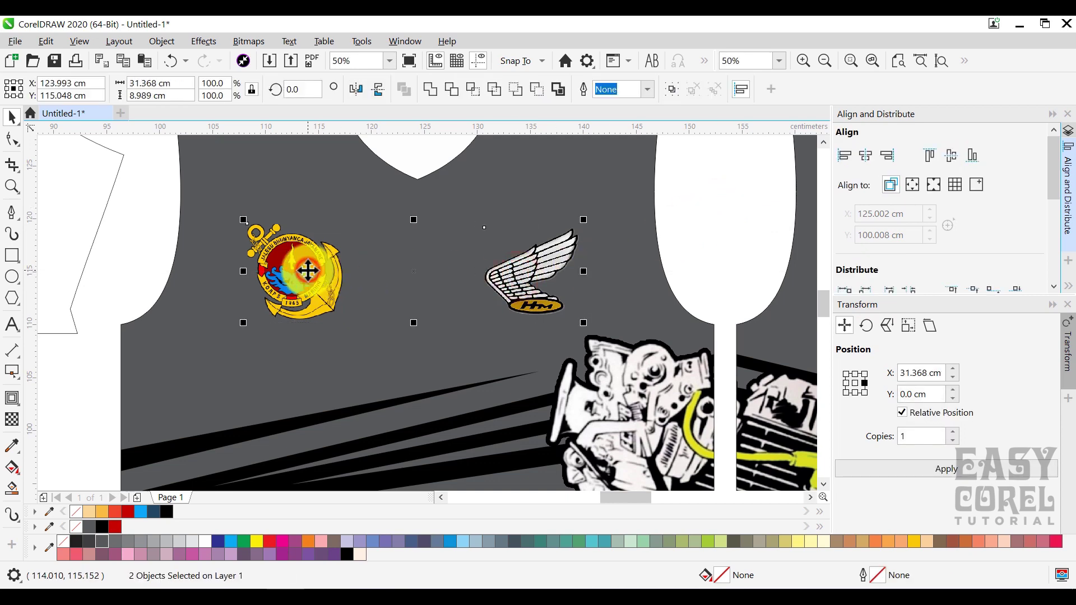
{"action": "left_click", "coordinate": [670, 89]}
{"action": "left_click", "coordinate": [566, 167], "text": "shift"}
{"action": "left_click", "coordinate": [865, 158]}
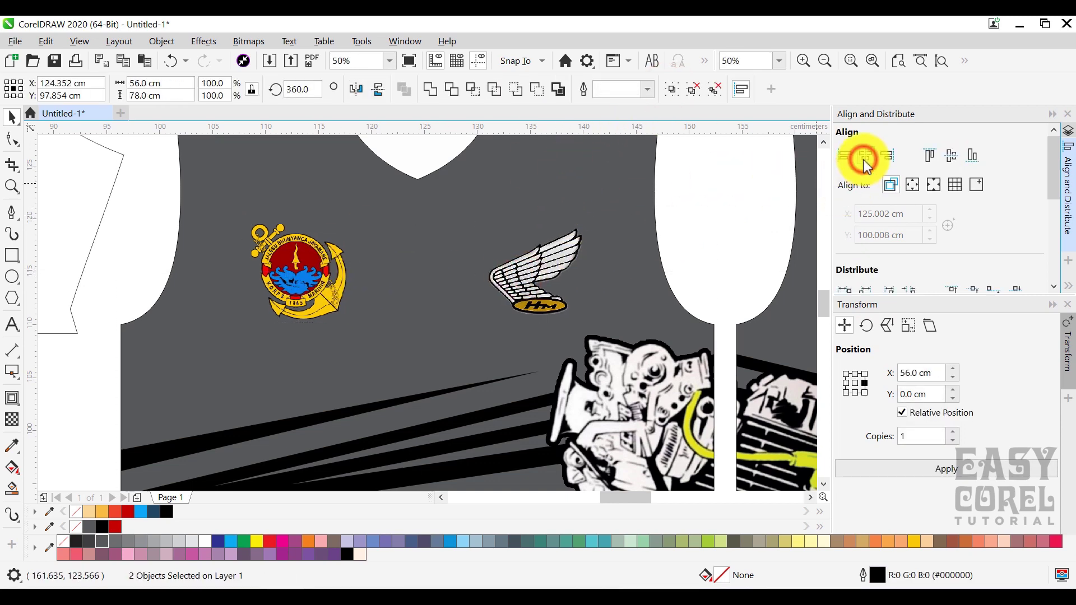
{"action": "scroll", "coordinate": [589, 240], "scroll_direction": "down", "scroll_amount": 4}
{"action": "left_click", "coordinate": [674, 202]}
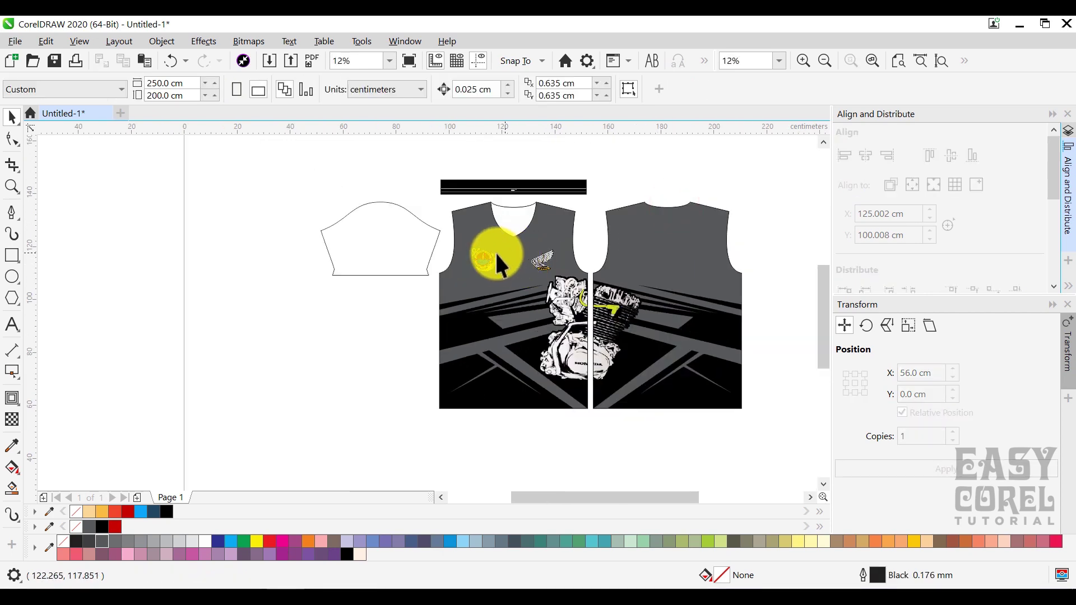
Raise the chest logo group slightly and PowerClip it inside the front shirt panel.
{"action": "left_click", "coordinate": [545, 260]}
{"action": "scroll", "coordinate": [498, 259], "scroll_direction": "up", "scroll_amount": 2}
{"action": "left_click", "coordinate": [465, 265]}
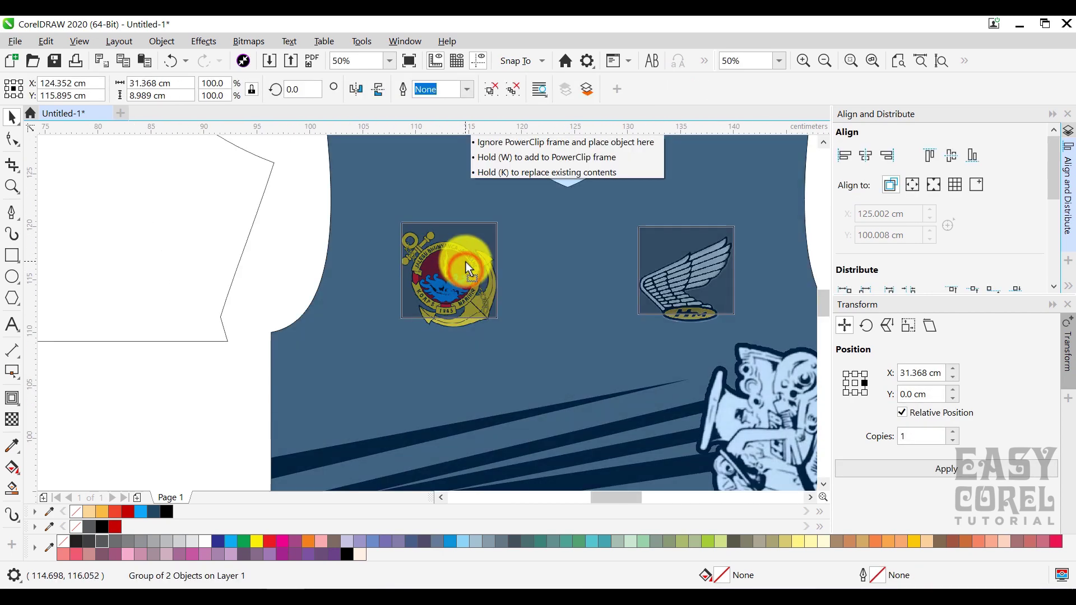
{"action": "scroll", "coordinate": [445, 273], "scroll_direction": "down", "scroll_amount": 2}
{"action": "scroll", "coordinate": [445, 276], "scroll_direction": "down", "scroll_amount": 2}
{"action": "left_click", "coordinate": [646, 183]}
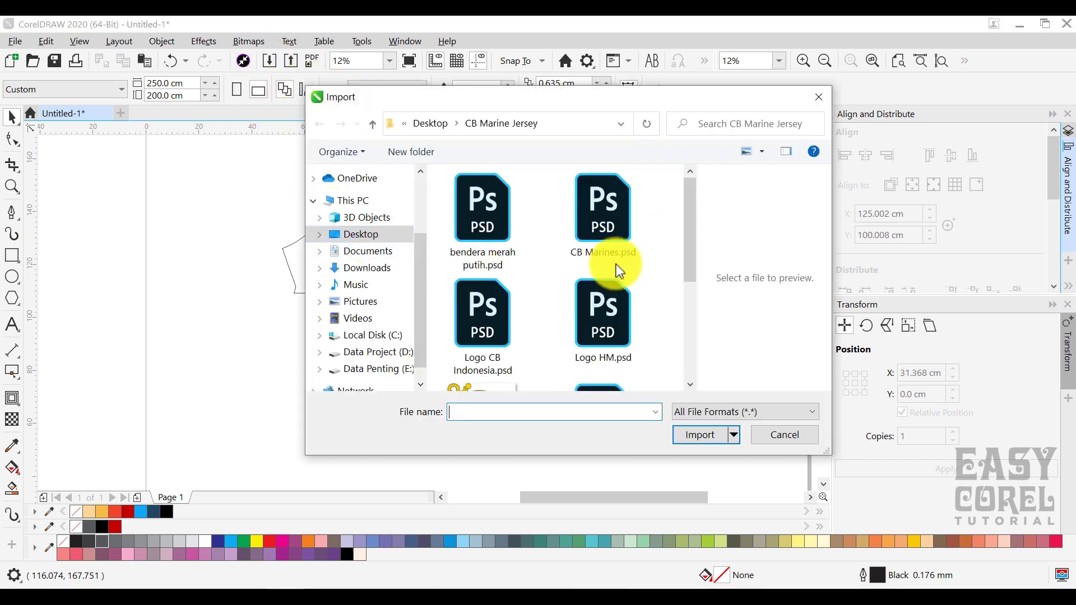
Import CB Marines.psd at its original size beside the back shirt panel.
{"action": "left_click", "coordinate": [638, 244]}
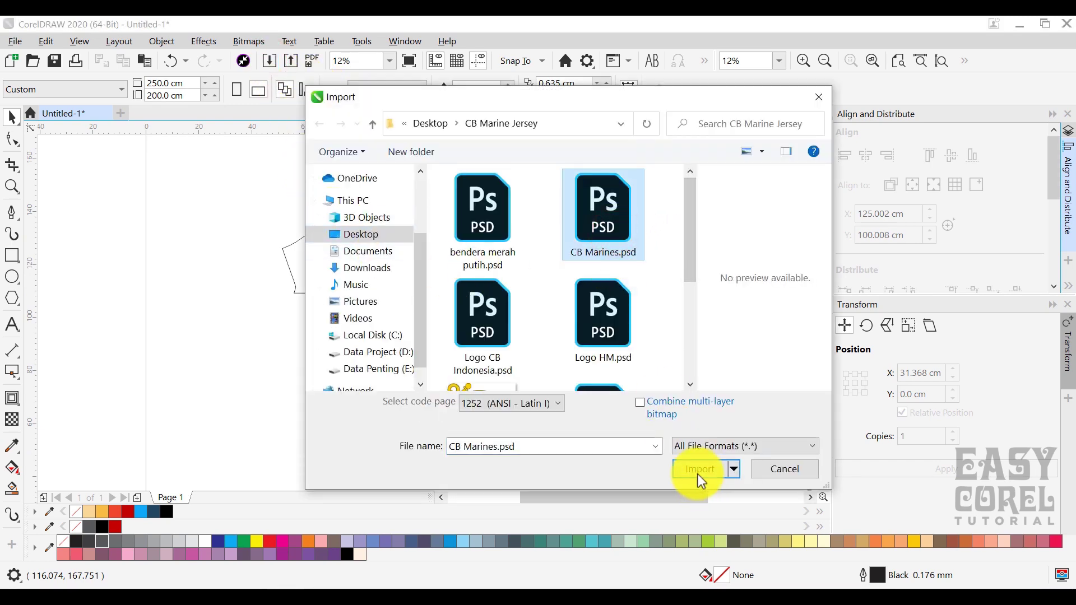
{"action": "left_click", "coordinate": [698, 474]}
{"action": "left_click", "coordinate": [696, 223]}
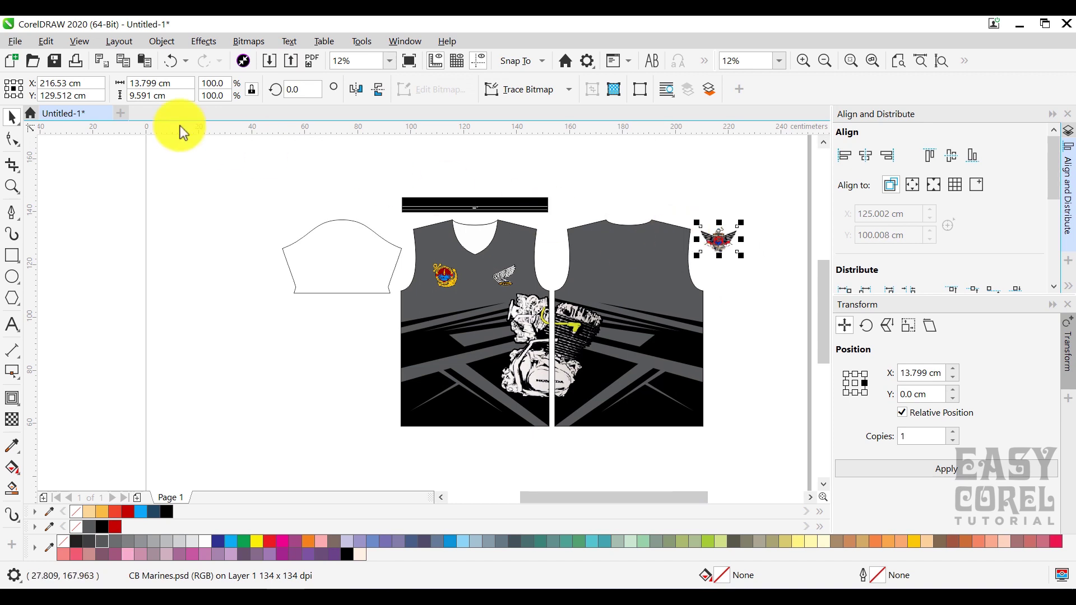
Set the CB Marines logo's width to 35 cm and centre it horizontally on the back shirt panel.
{"action": "type", "text": "35"}
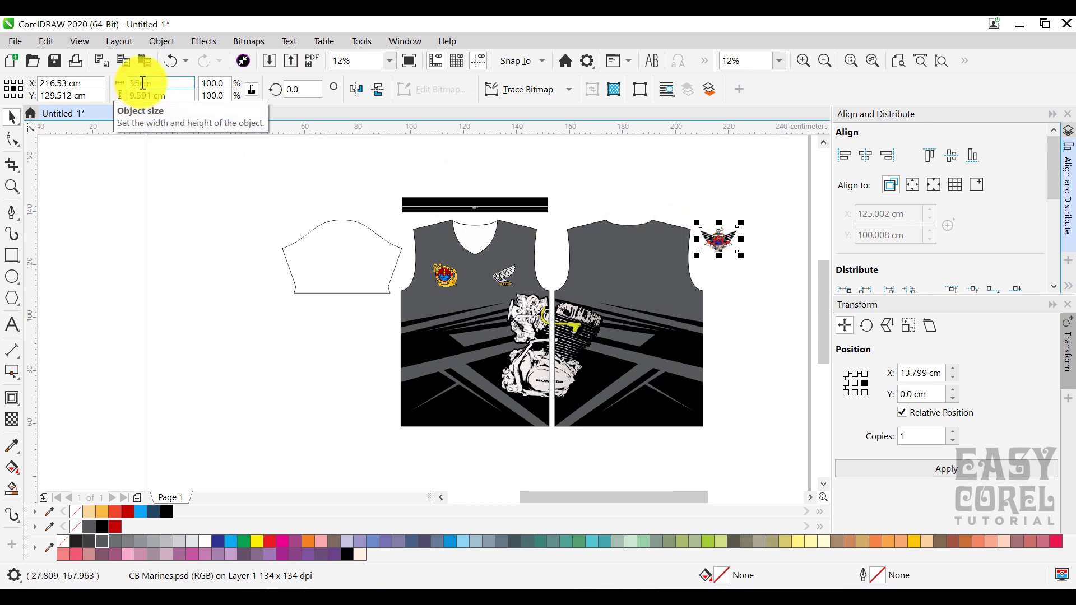
{"action": "key", "text": "Return"}
{"action": "left_click", "coordinate": [637, 266], "text": "shift"}
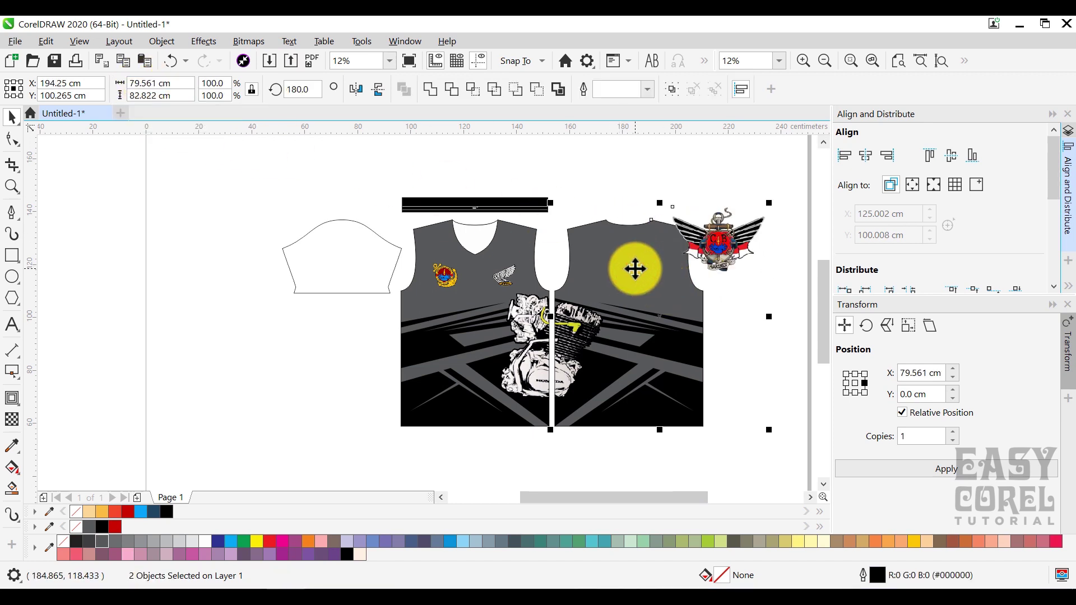
{"action": "left_click", "coordinate": [635, 268]}
{"action": "left_click", "coordinate": [869, 160]}
{"action": "left_click", "coordinate": [740, 196]}
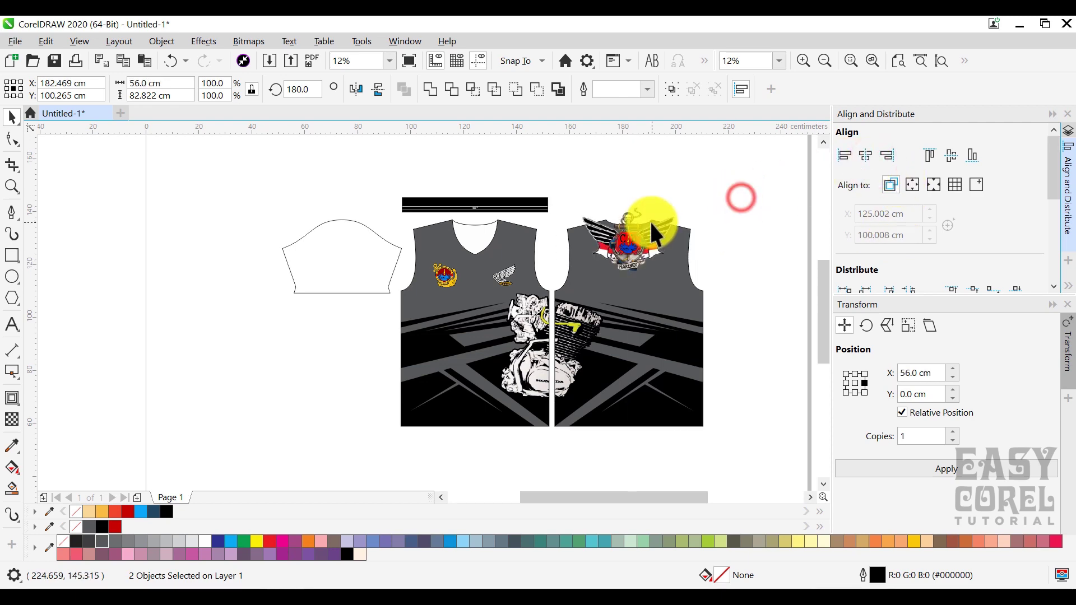
Lower the CB Marines logo on the back shirt panel and PowerClip it inside that panel.
{"action": "scroll", "coordinate": [649, 224], "scroll_direction": "up", "scroll_amount": 1}
{"action": "left_click", "coordinate": [623, 262]}
{"action": "left_click_drag", "start_coordinate": [612, 257], "coordinate": [612, 307]}
{"action": "scroll", "coordinate": [611, 312], "scroll_direction": "up", "scroll_amount": 1}
{"action": "scroll", "coordinate": [612, 307], "scroll_direction": "down", "scroll_amount": 2}
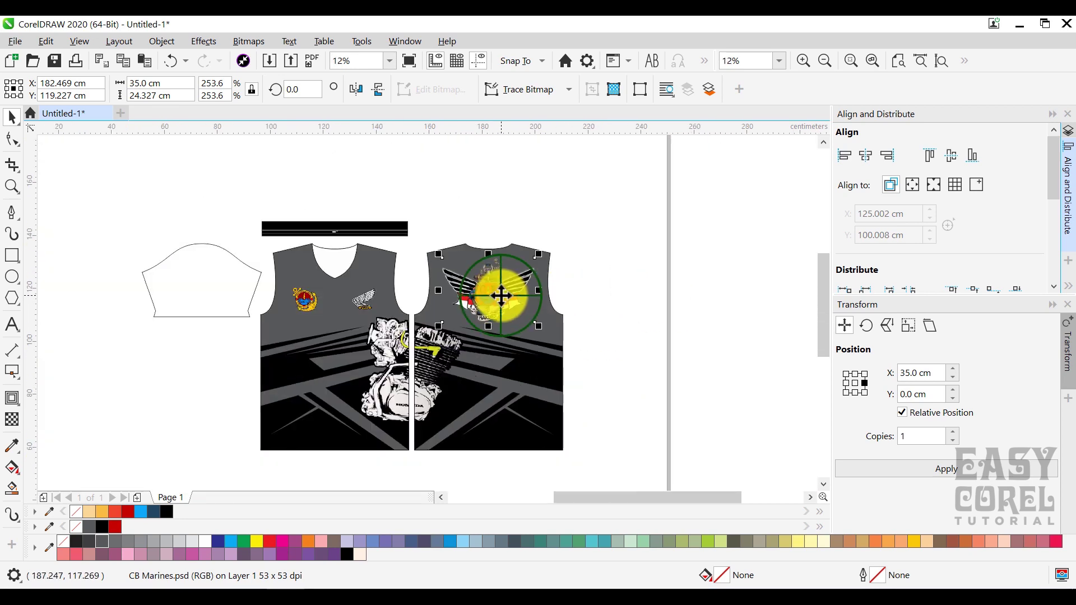
{"action": "right_click", "coordinate": [500, 292]}
{"action": "left_click", "coordinate": [571, 155]}
{"action": "left_click", "coordinate": [507, 375]}
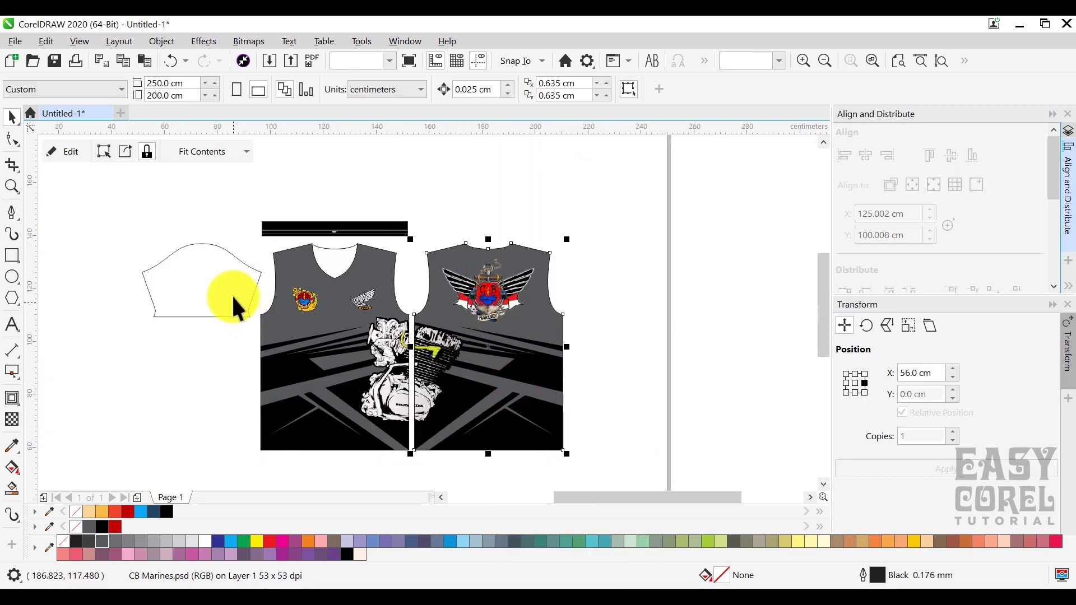
PowerClip the group of two chest logos inside the front shirt panel.
{"action": "left_click", "coordinate": [298, 303]}
{"action": "right_click", "coordinate": [321, 299]}
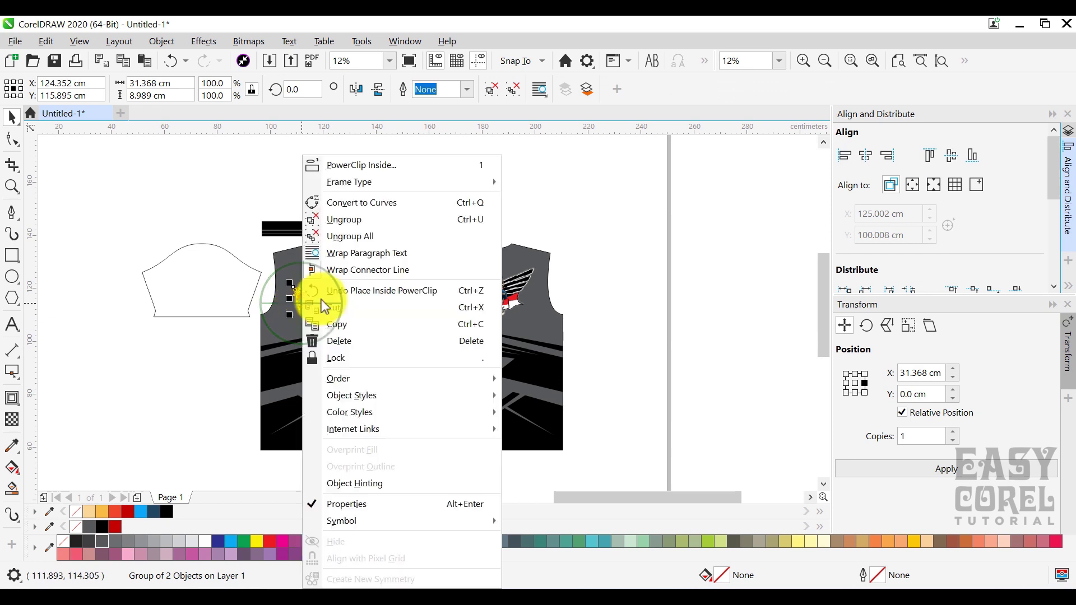
{"action": "left_click", "coordinate": [372, 169]}
{"action": "left_click", "coordinate": [308, 365]}
{"action": "left_click", "coordinate": [512, 211]}
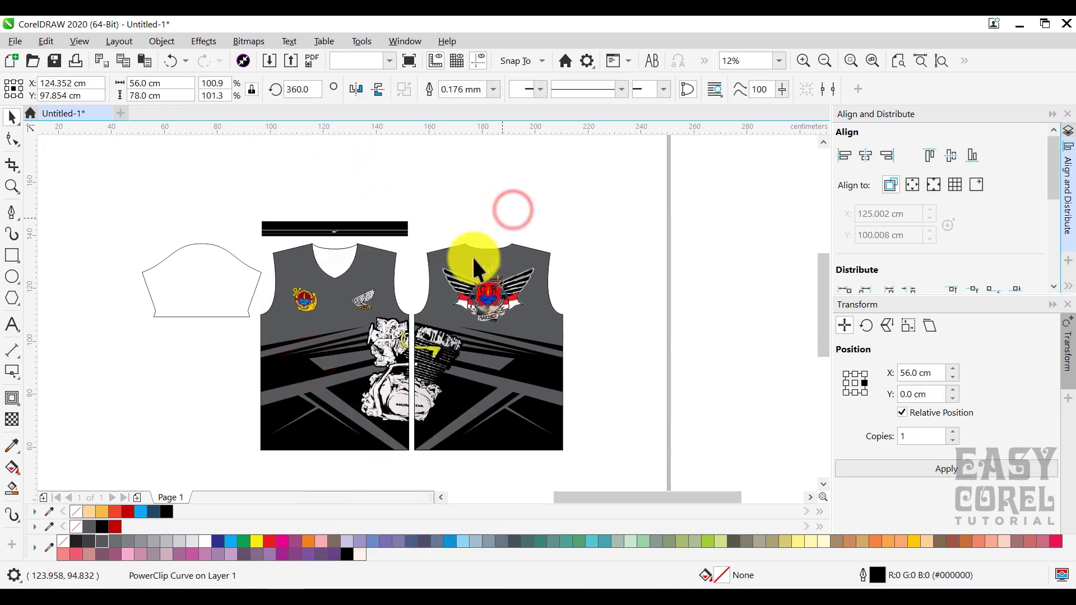
Copy the ten background and stripe shapes from the front panel's PowerClip contents, finish editing, and paste them on the page.
{"action": "left_click", "coordinate": [300, 360]}
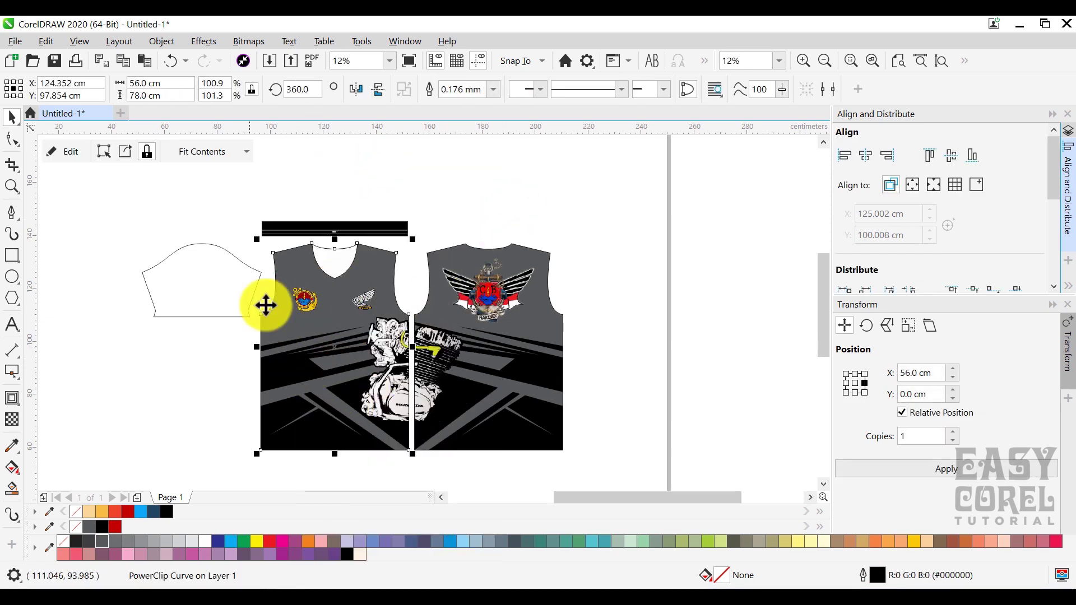
{"action": "left_click", "coordinate": [69, 154]}
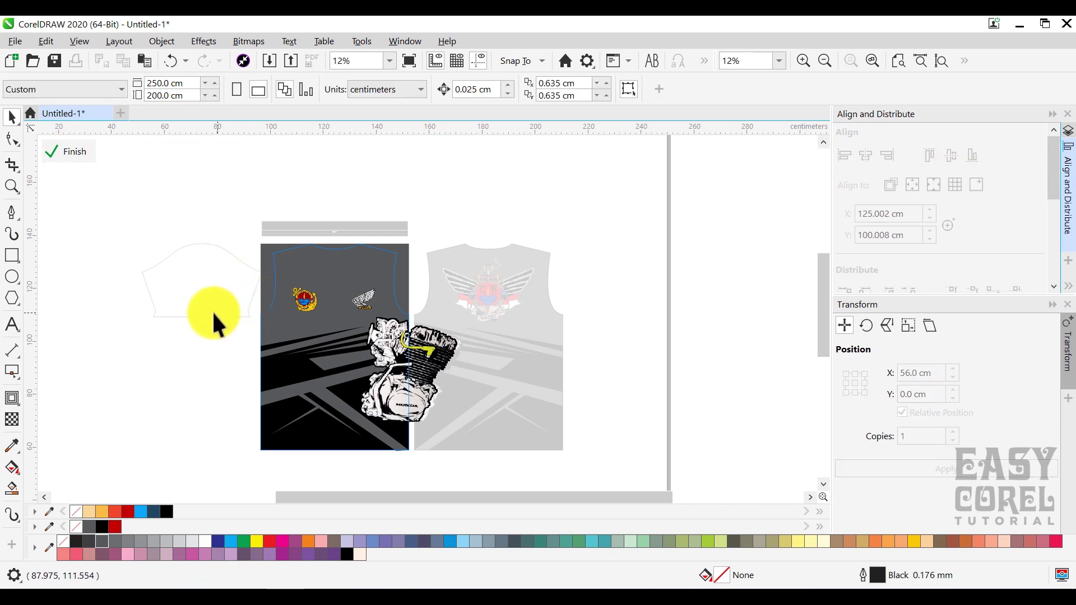
{"action": "left_click_drag", "start_coordinate": [400, 425], "coordinate": [425, 445]}
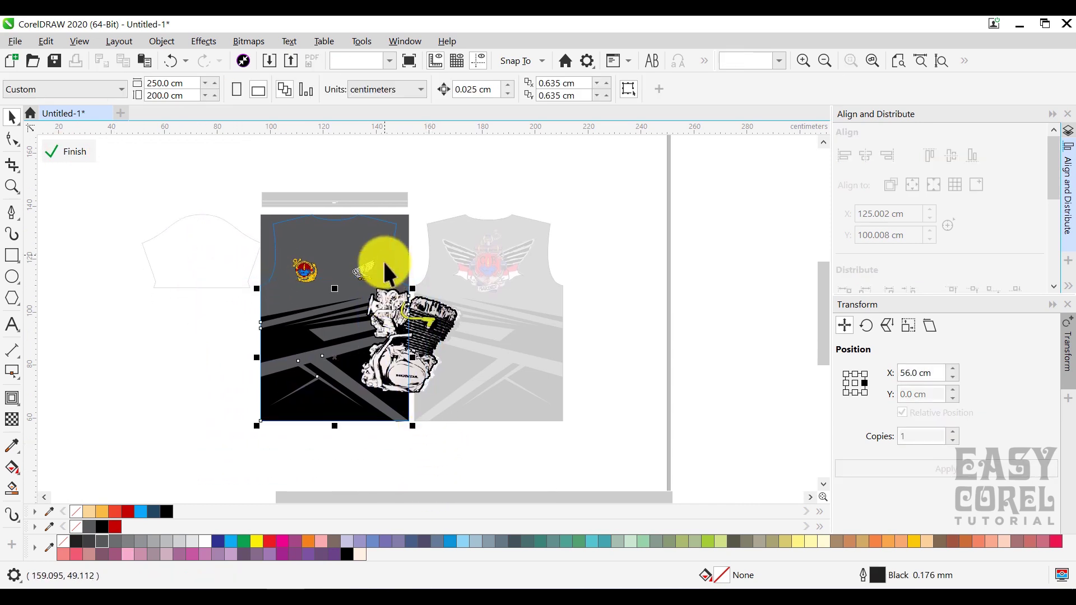
{"action": "left_click", "coordinate": [399, 219]}
{"action": "right_click", "coordinate": [398, 225]}
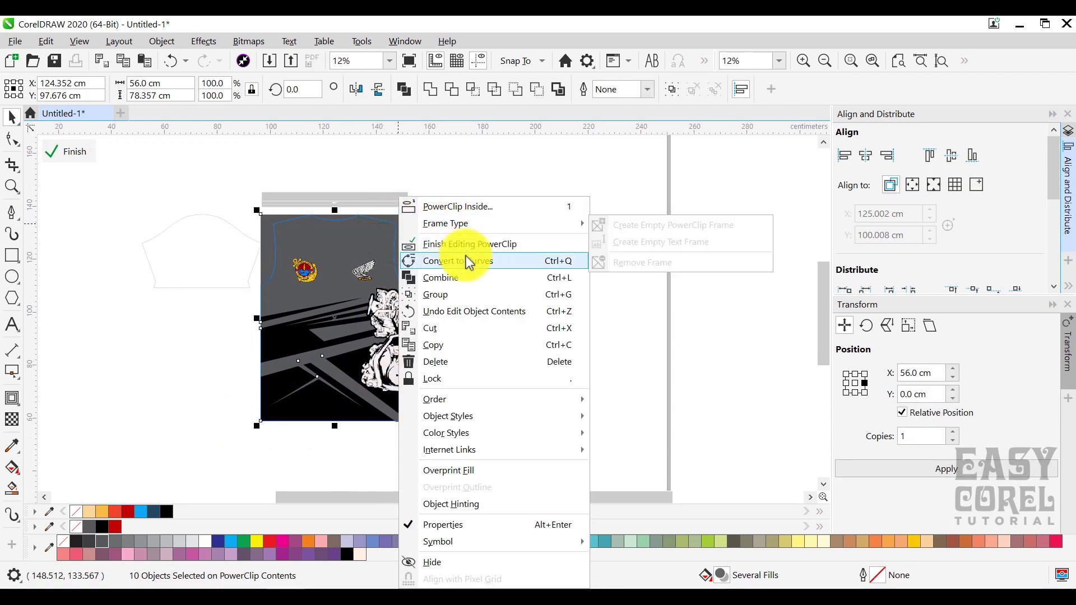
{"action": "left_click", "coordinate": [462, 343]}
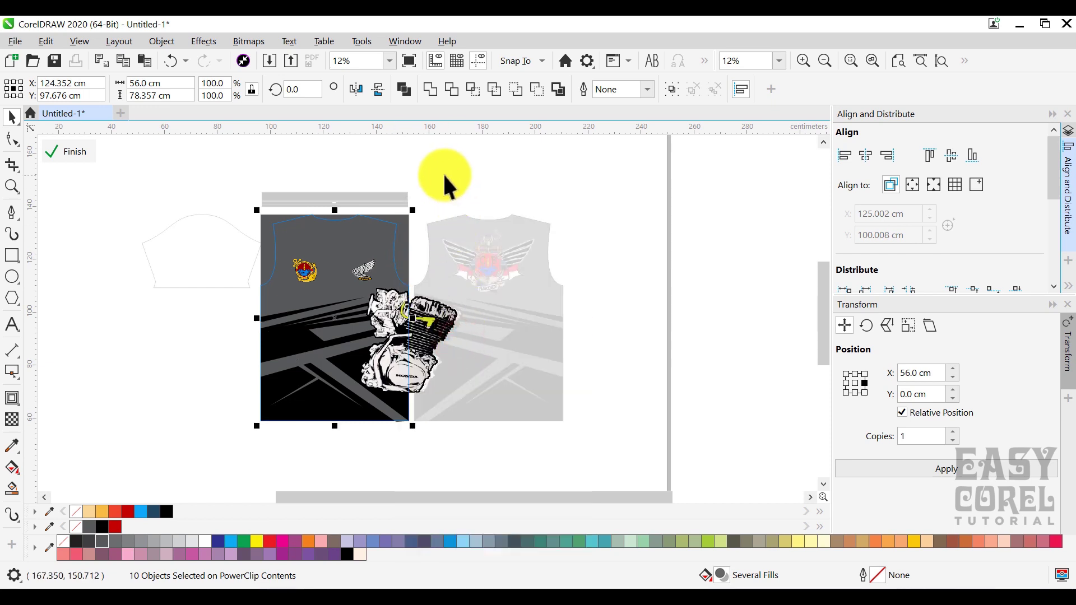
{"action": "left_click", "coordinate": [70, 152]}
{"action": "right_click", "coordinate": [95, 218]}
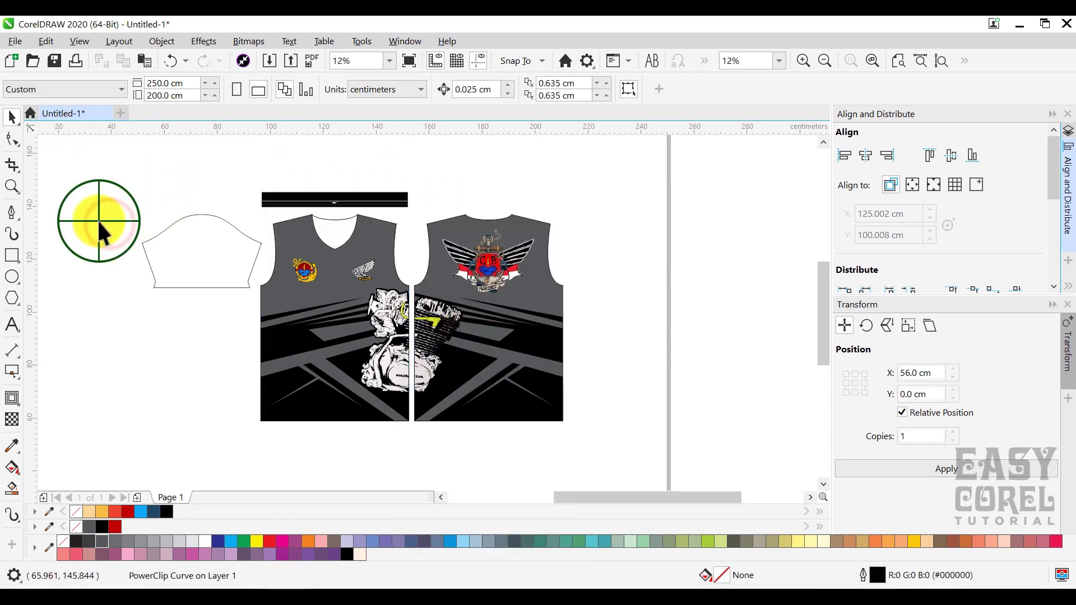
{"action": "left_click", "coordinate": [143, 319]}
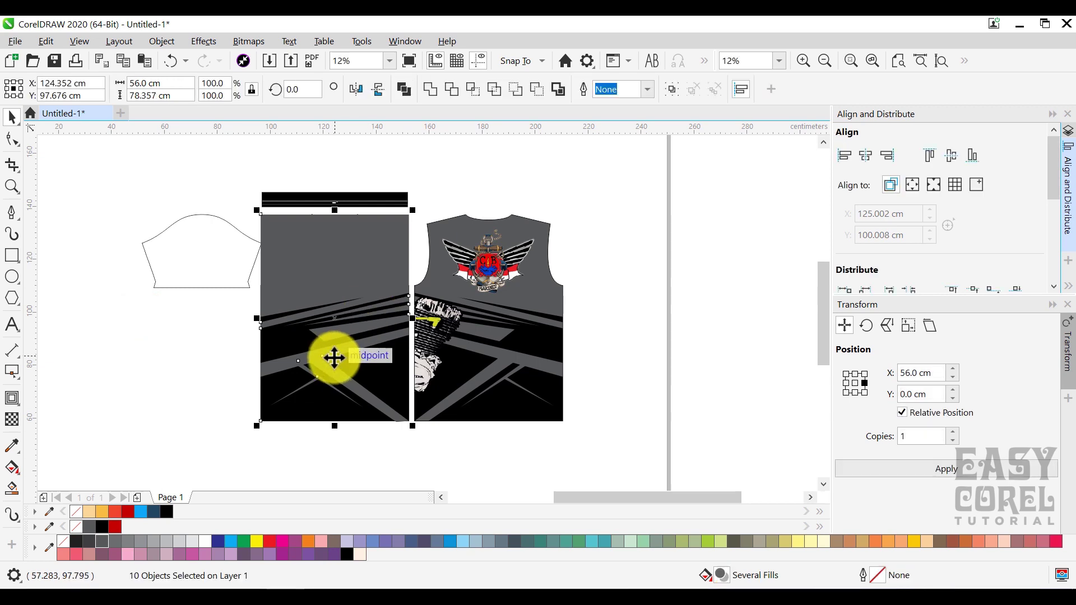
Move the pasted stripe pattern over the blank sleeve and send it to the back of the layer.
{"action": "left_click_drag", "start_coordinate": [336, 356], "coordinate": [209, 236]}
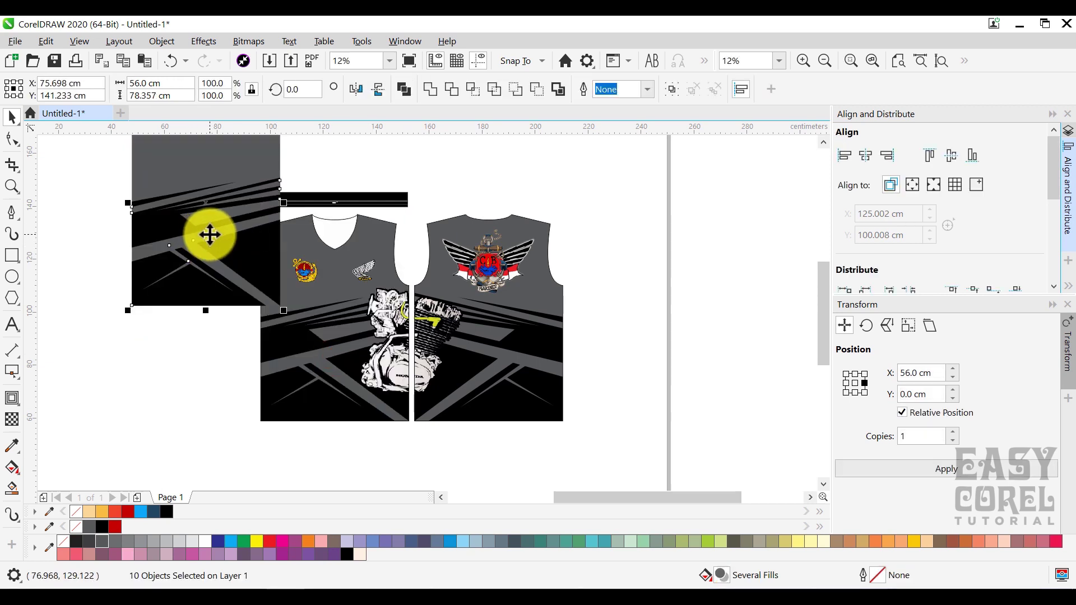
{"action": "right_click", "coordinate": [210, 236]}
{"action": "mouse_move", "coordinate": [284, 378]}
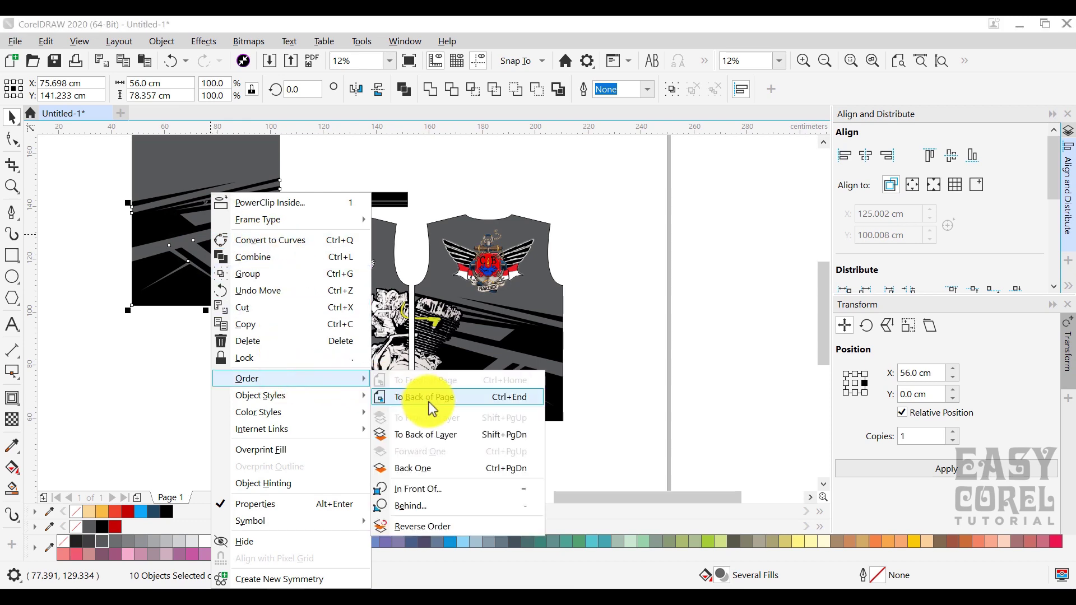
{"action": "left_click", "coordinate": [439, 440]}
PowerClip the stripe pattern inside the sleeve outline.
{"action": "scroll", "coordinate": [219, 173], "scroll_direction": "up", "scroll_amount": 2}
{"action": "right_click", "coordinate": [241, 176]}
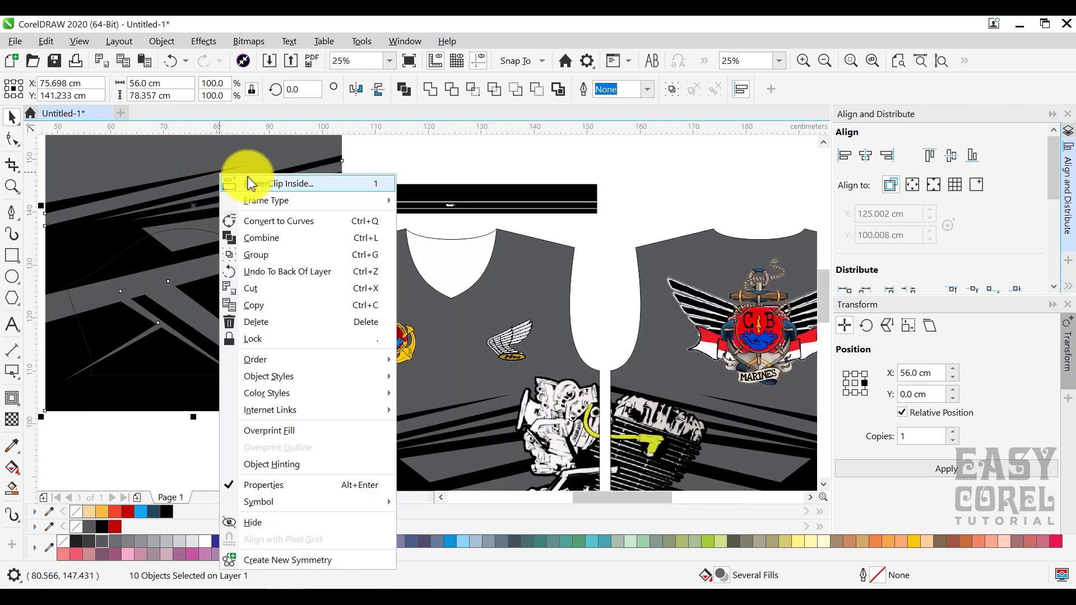
{"action": "left_click", "coordinate": [251, 183]}
{"action": "left_click", "coordinate": [211, 273]}
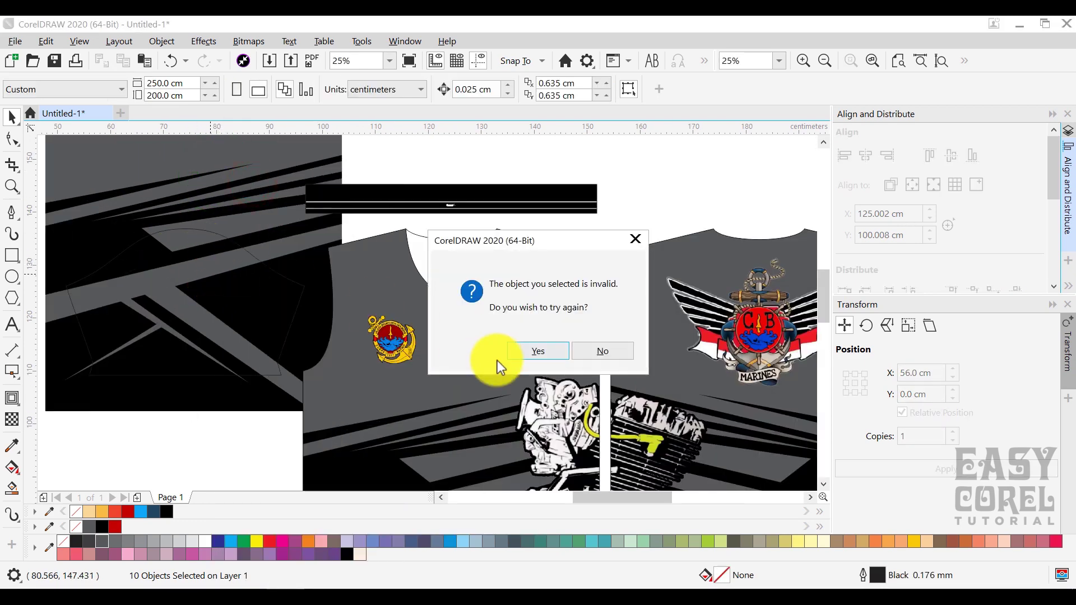
{"action": "left_click", "coordinate": [515, 351]}
{"action": "left_click", "coordinate": [182, 236]}
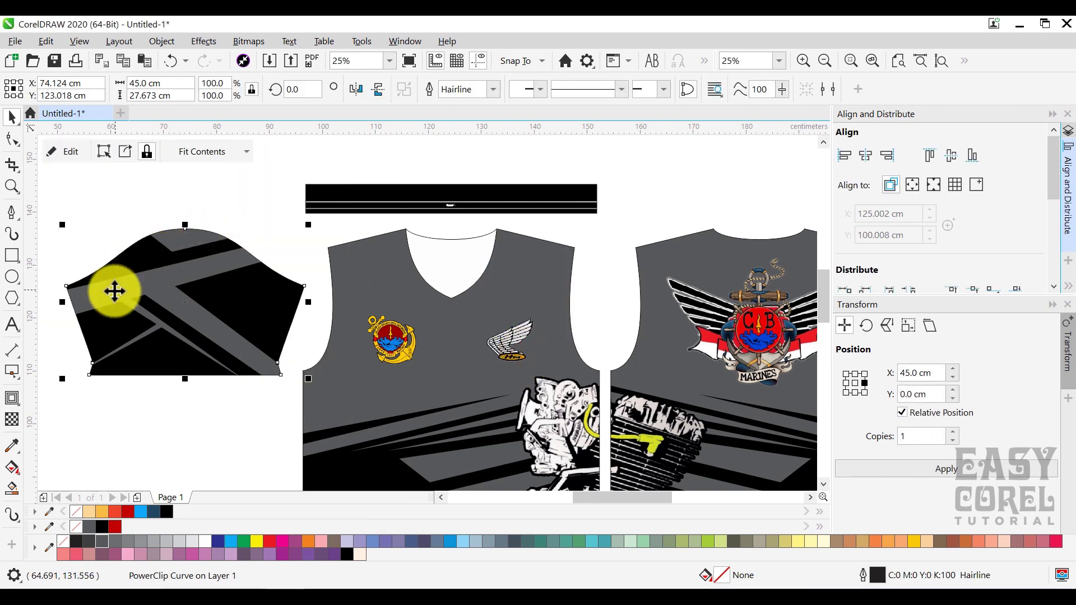
Edit the sleeve's PowerClip contents, move the two thin grey wedge stripes across the sleeve's right edge, and bring them to the front of the layer.
{"action": "scroll", "coordinate": [114, 291], "scroll_direction": "up", "scroll_amount": 2}
{"action": "left_click", "coordinate": [60, 141]}
{"action": "scroll", "coordinate": [348, 295], "scroll_direction": "down", "scroll_amount": 4}
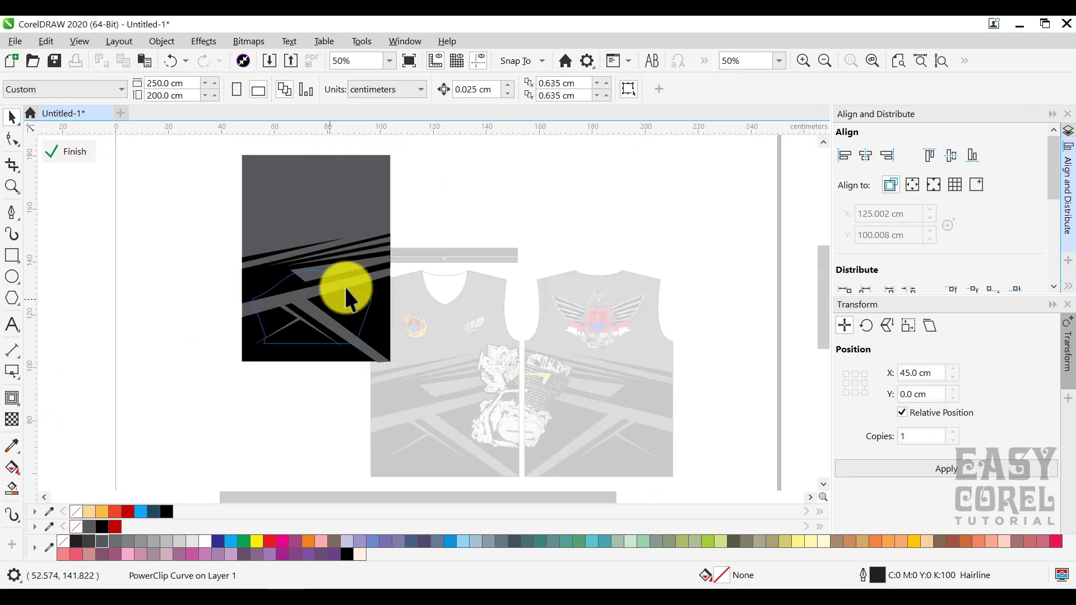
{"action": "scroll", "coordinate": [364, 260], "scroll_direction": "up", "scroll_amount": 2}
{"action": "left_click_drag", "start_coordinate": [239, 311], "coordinate": [153, 276]}
{"action": "left_click_drag", "start_coordinate": [379, 228], "coordinate": [490, 298]}
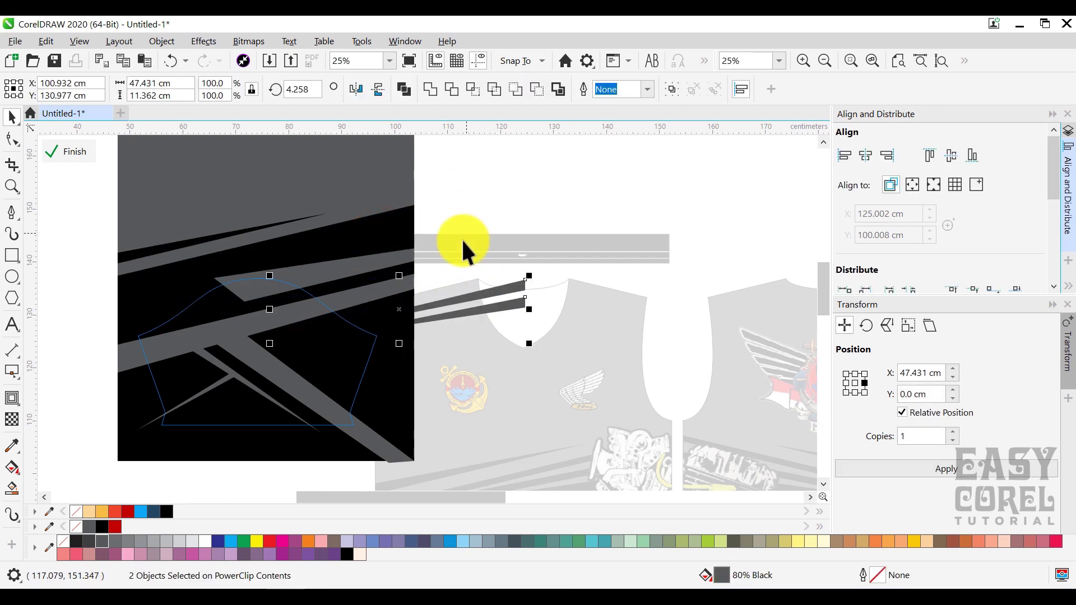
{"action": "right_click", "coordinate": [464, 301]}
{"action": "left_click", "coordinate": [515, 392]}
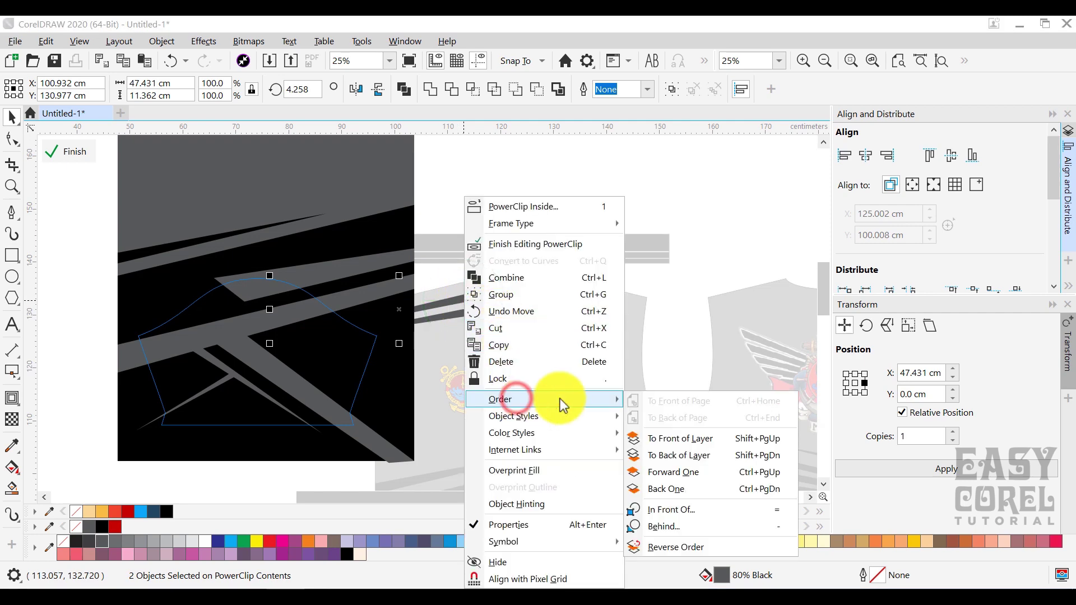
{"action": "left_click", "coordinate": [657, 438]}
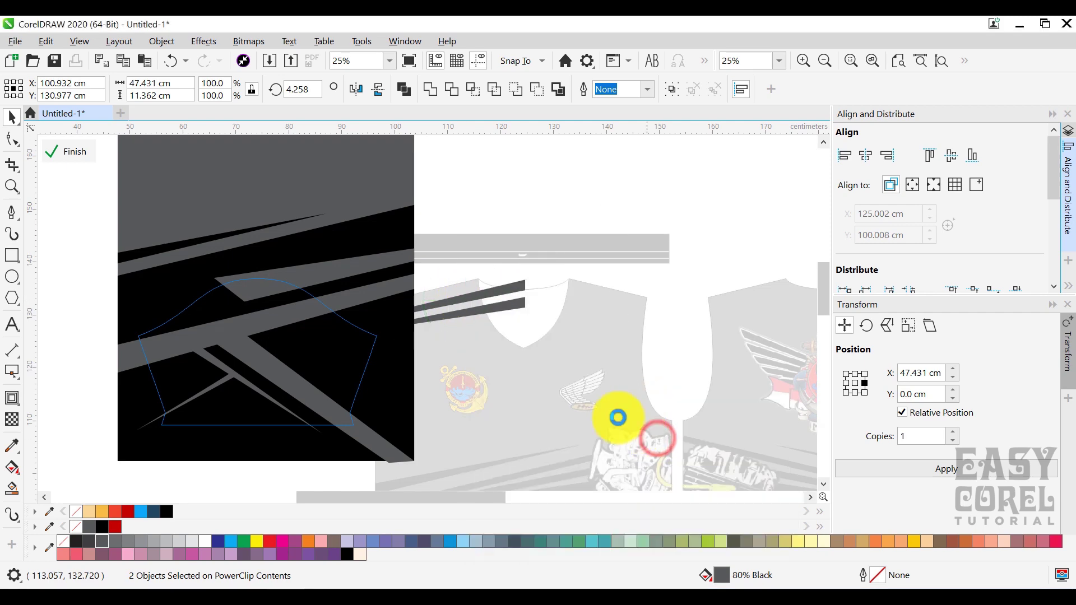
{"action": "left_click", "coordinate": [470, 183]}
Move the thin black wedge down onto the wide grey diagonal stripe and bring it to the front of the layer.
{"action": "left_click", "coordinate": [170, 248]}
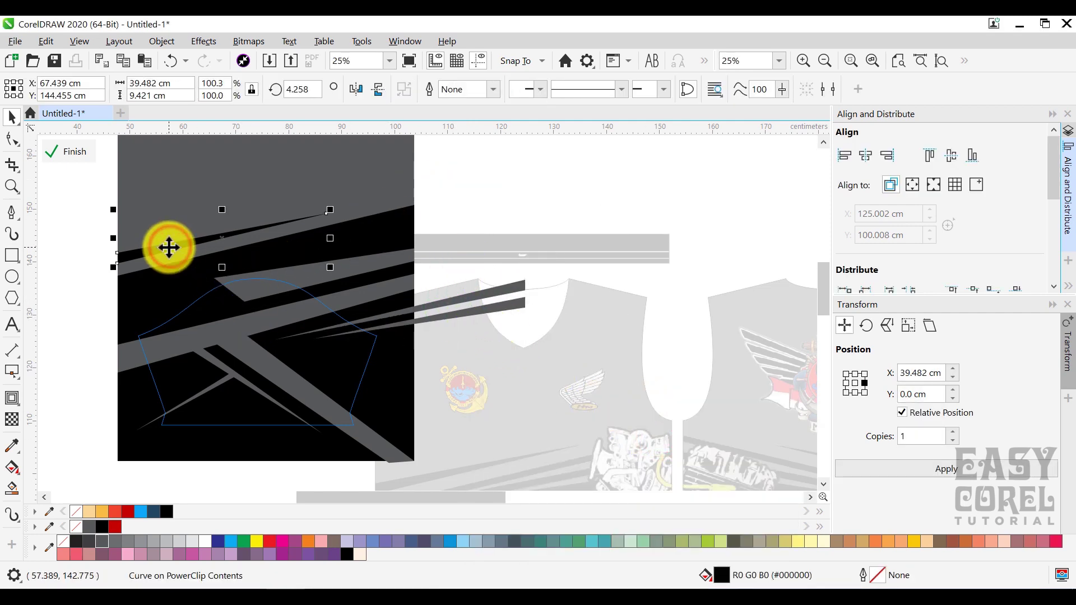
{"action": "left_click_drag", "start_coordinate": [152, 348], "coordinate": [154, 349]}
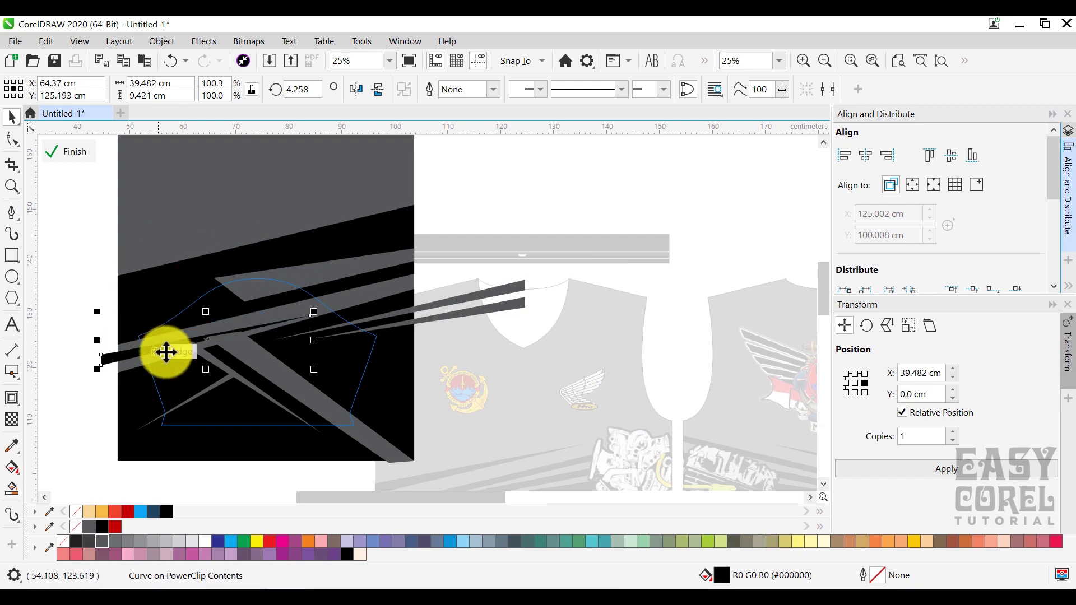
{"action": "right_click", "coordinate": [134, 355]}
{"action": "mouse_move", "coordinate": [311, 392]}
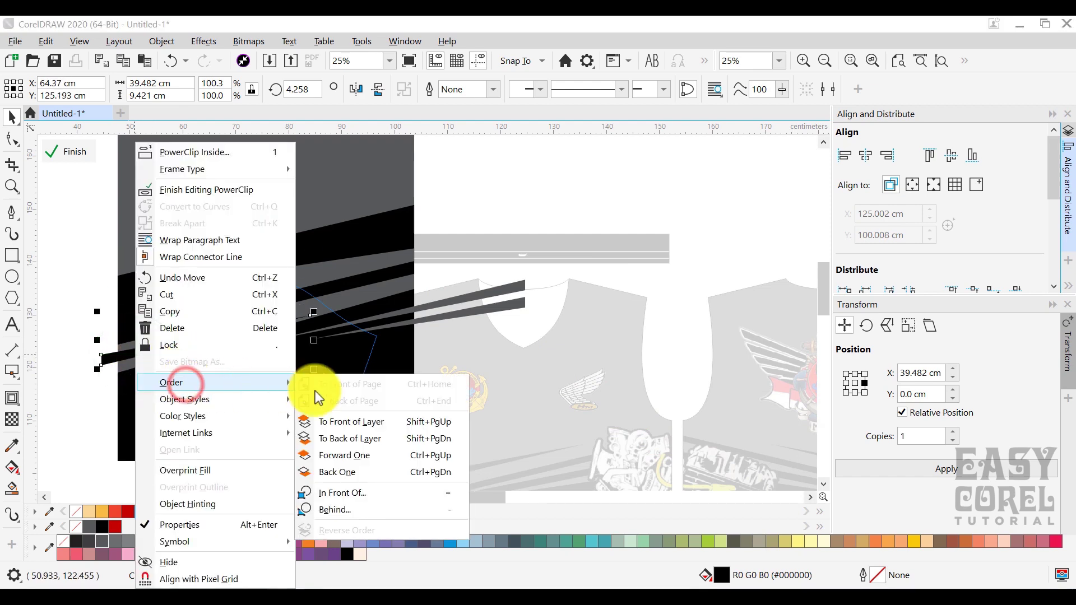
{"action": "left_click", "coordinate": [336, 421]}
Reshape the black wedge by adjusting its tip and pulling in its left end, and finish editing the sleeve's PowerClip.
{"action": "left_click", "coordinate": [19, 140]}
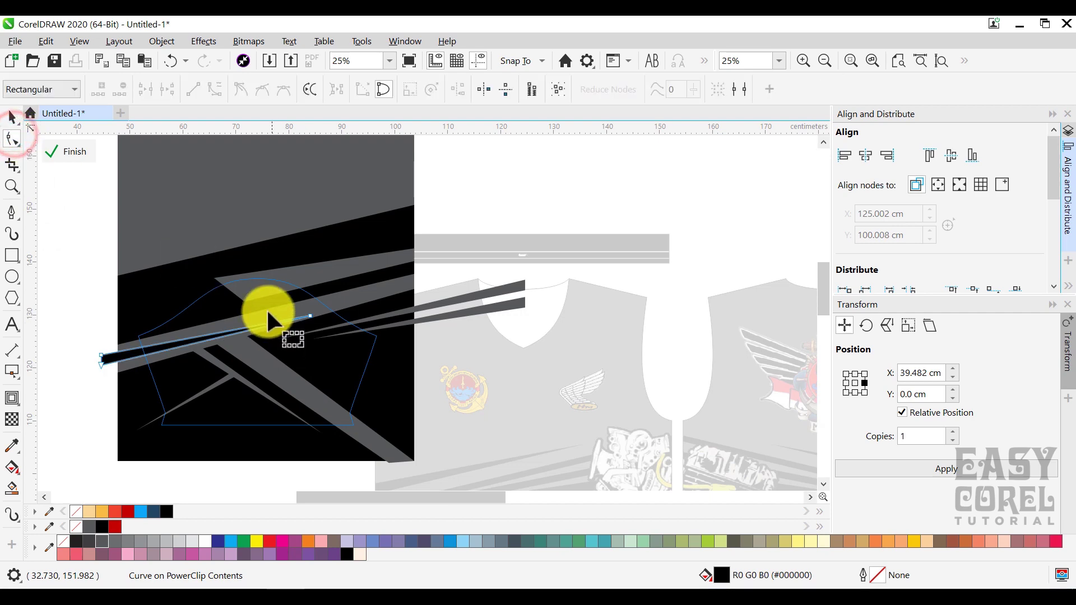
{"action": "scroll", "coordinate": [268, 310], "scroll_direction": "up", "scroll_amount": 2}
{"action": "left_click_drag", "start_coordinate": [351, 318], "coordinate": [311, 311]}
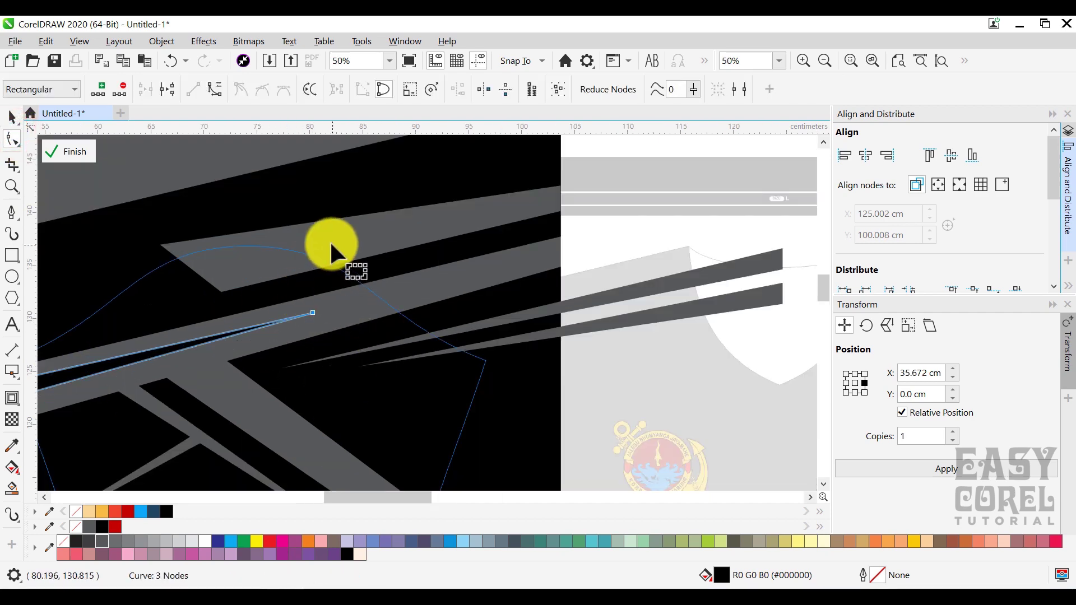
{"action": "scroll", "coordinate": [309, 248], "scroll_direction": "down", "scroll_amount": 1}
{"action": "scroll", "coordinate": [142, 309], "scroll_direction": "up", "scroll_amount": 1}
{"action": "left_click_drag", "start_coordinate": [80, 302], "coordinate": [134, 355]}
{"action": "left_click", "coordinate": [67, 151]}
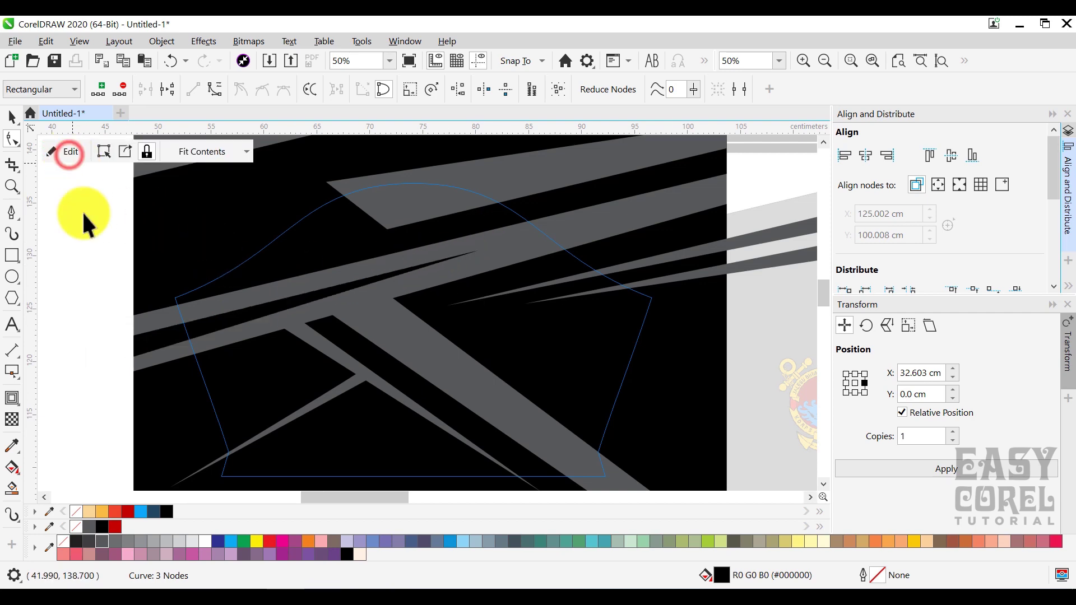
{"action": "left_click", "coordinate": [84, 233]}
{"action": "key", "text": "space"}
Shift all the jersey pieces to the left and place a copy of the sleeve beside the back shirt panel.
{"action": "left_click", "coordinate": [368, 222]}
{"action": "scroll", "coordinate": [363, 292], "scroll_direction": "down", "scroll_amount": 1}
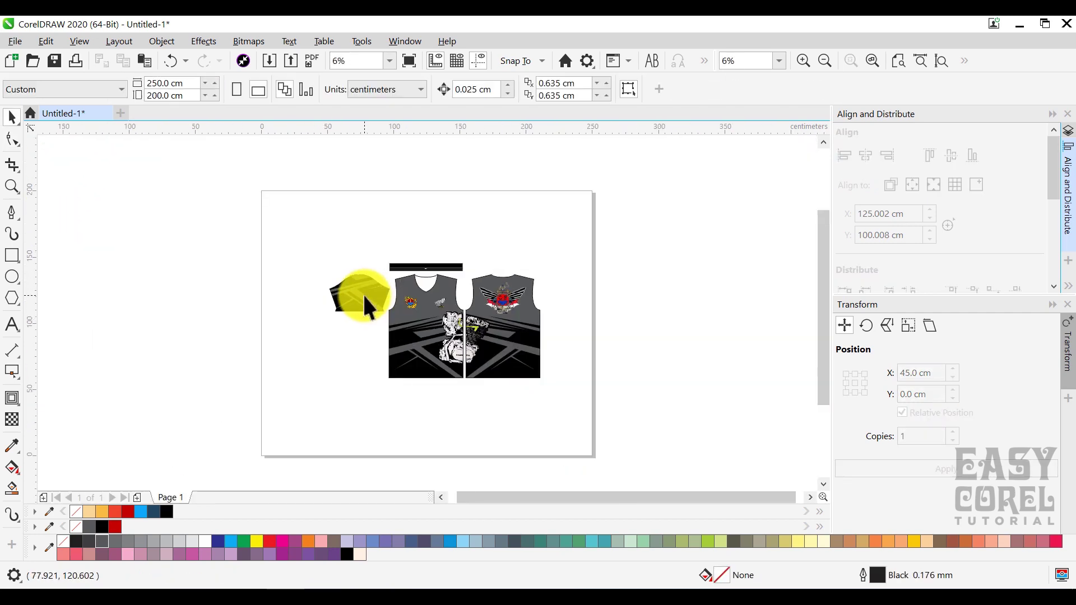
{"action": "left_click_drag", "start_coordinate": [297, 224], "coordinate": [609, 446]}
{"action": "scroll", "coordinate": [445, 301], "scroll_direction": "up", "scroll_amount": 1}
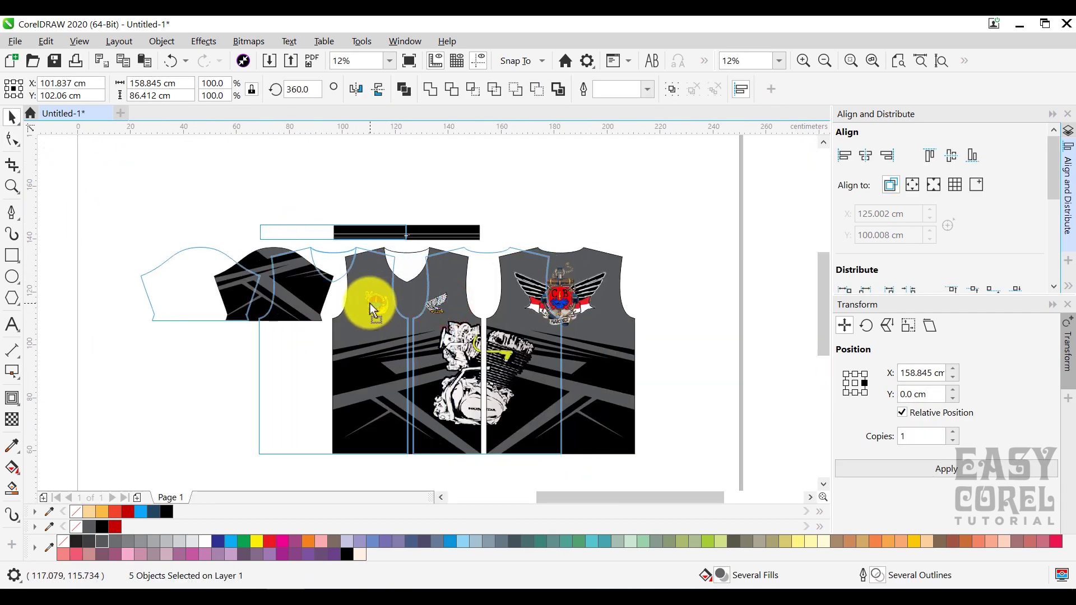
{"action": "left_click_drag", "start_coordinate": [350, 297], "coordinate": [645, 294]}
{"action": "right_click", "coordinate": [645, 294]}
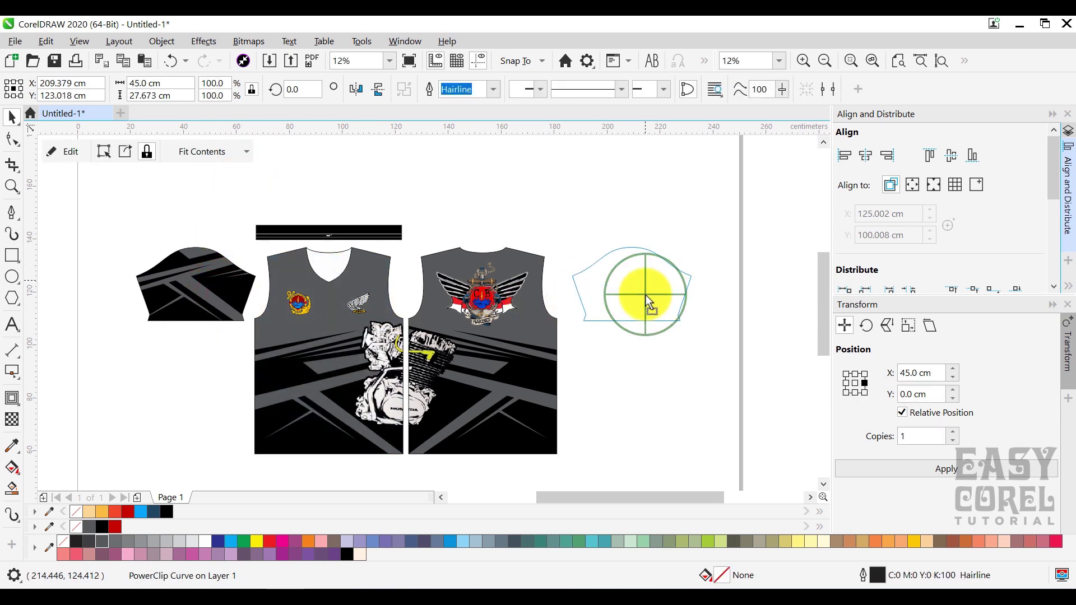
{"action": "left_click", "coordinate": [429, 185]}
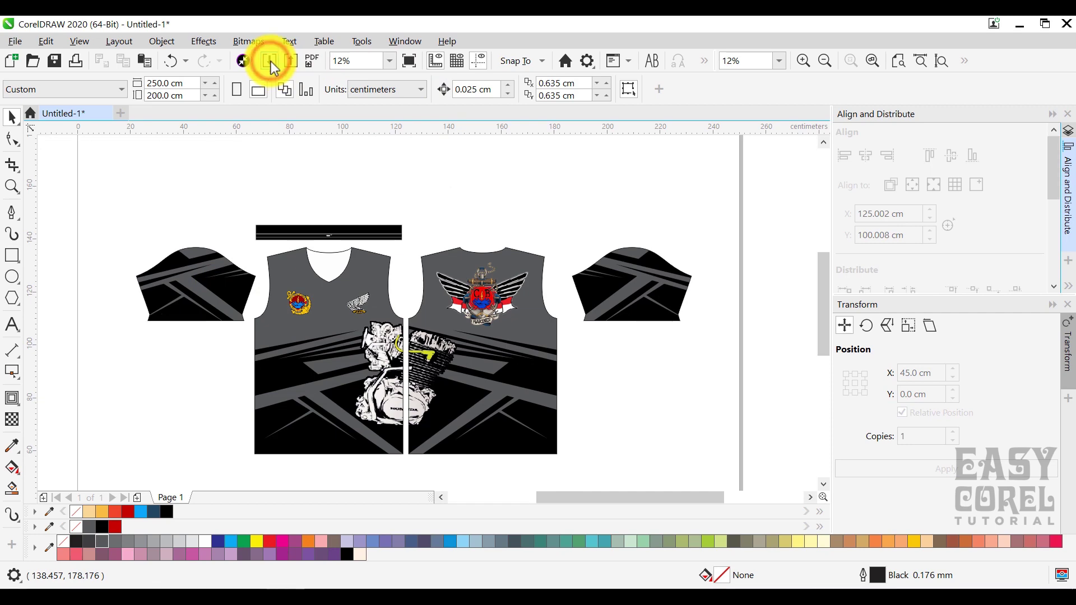
Import bendera merah putih.psd at its original size below the copied sleeve.
{"action": "key", "text": "ctrl+i"}
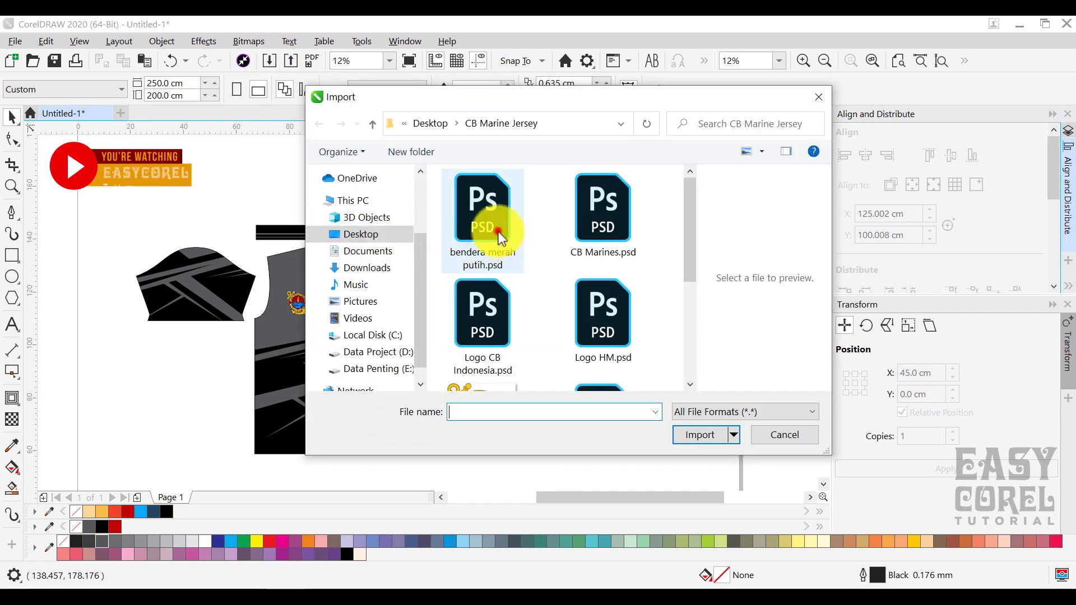
{"action": "double_click", "coordinate": [498, 236]}
{"action": "left_click", "coordinate": [601, 357]}
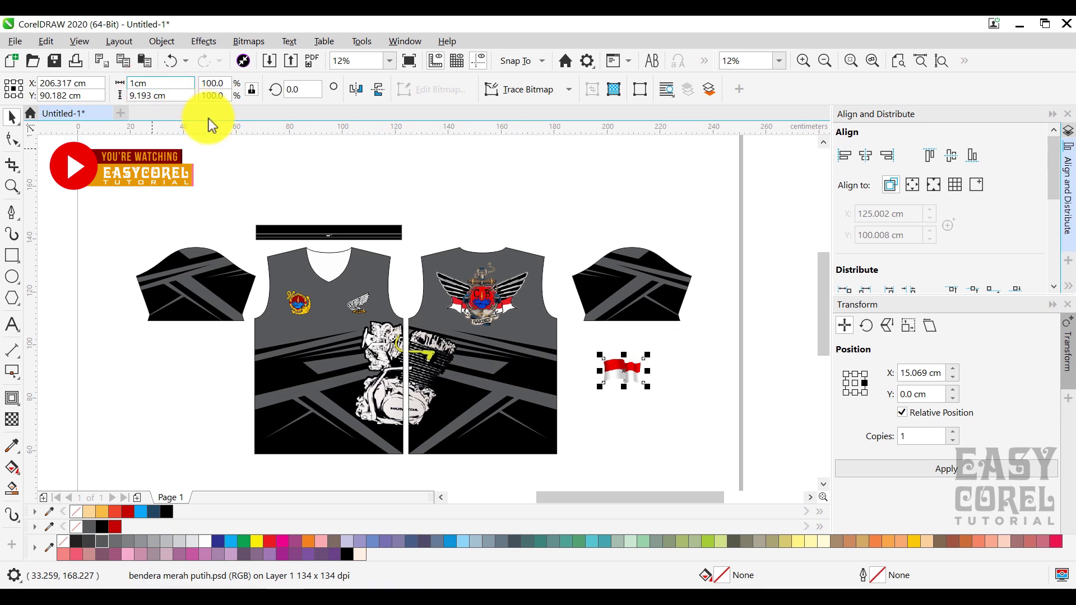
Set the flag image's width to 11 cm and centre it horizontally and vertically on the sleeve beside the front panel.
{"action": "left_click", "coordinate": [247, 311], "text": "shift"}
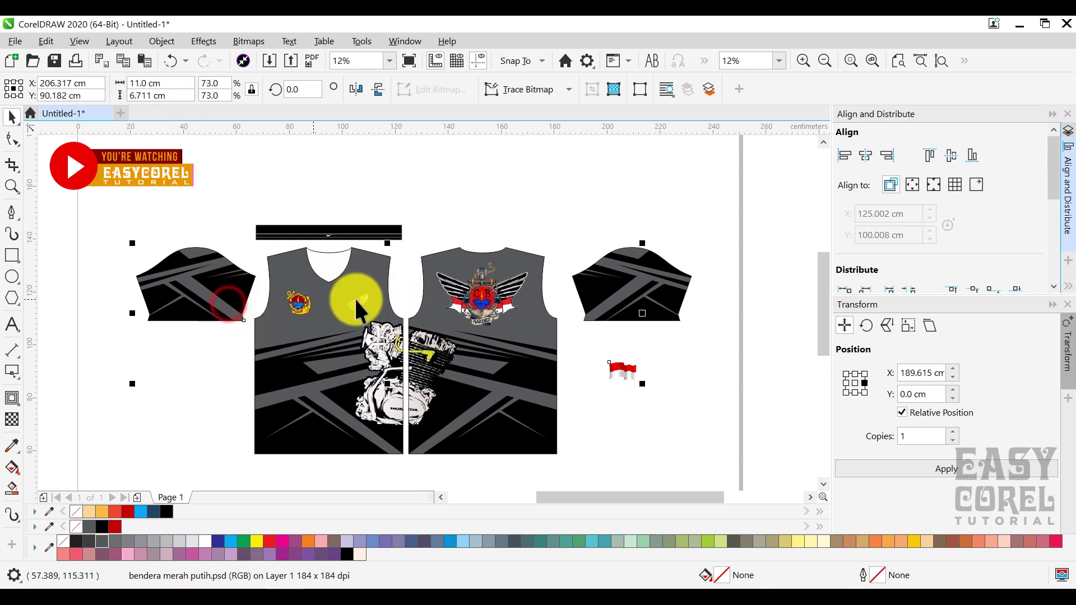
{"action": "left_click", "coordinate": [865, 156]}
{"action": "left_click", "coordinate": [951, 155]}
{"action": "left_click", "coordinate": [528, 180]}
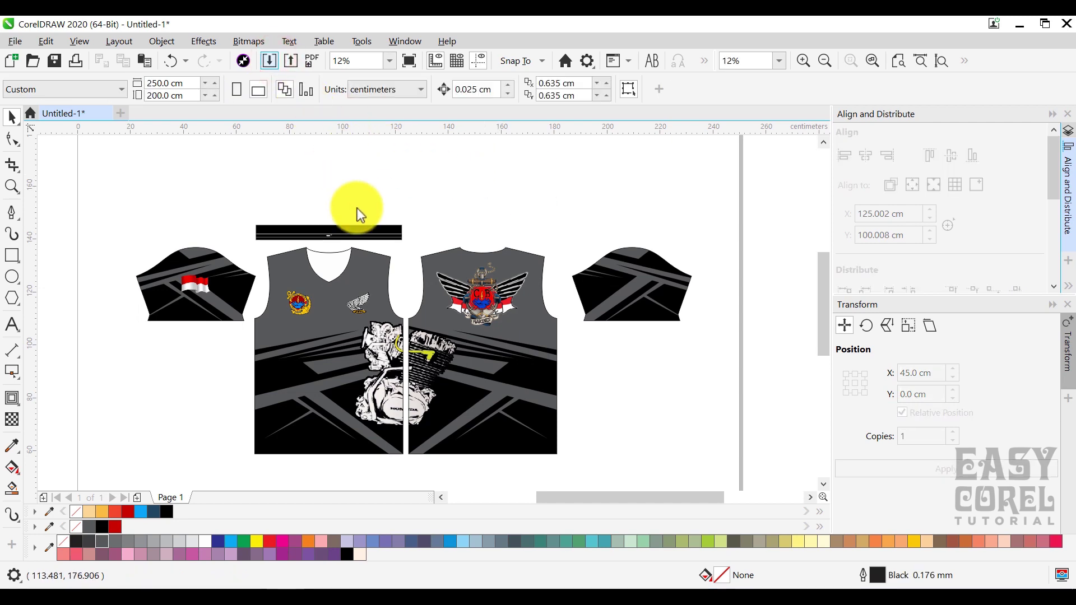
Import Logo CB Indonesia.psd at its original size just above the sleeve beside the back panel.
{"action": "key", "text": "ctrl+i"}
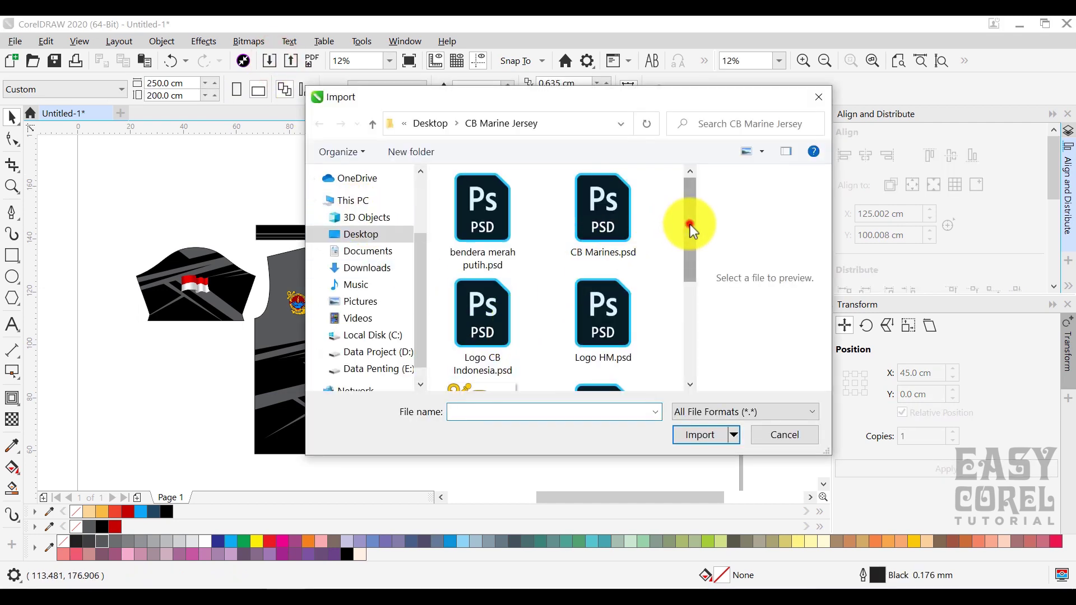
{"action": "left_click_drag", "start_coordinate": [690, 224], "coordinate": [716, 267]}
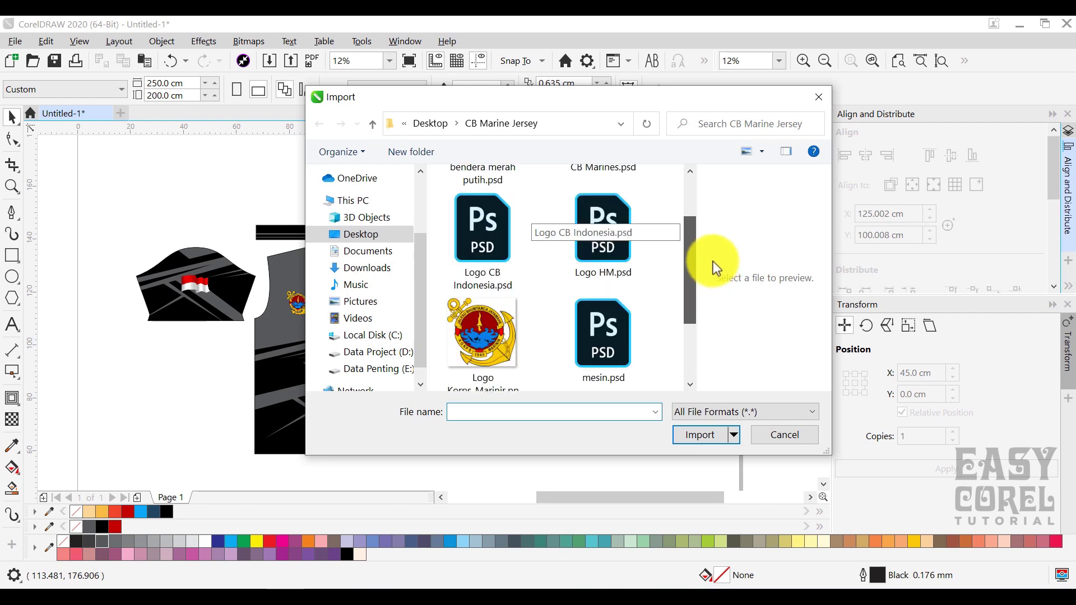
{"action": "left_click", "coordinate": [481, 229]}
{"action": "left_click", "coordinate": [684, 464]}
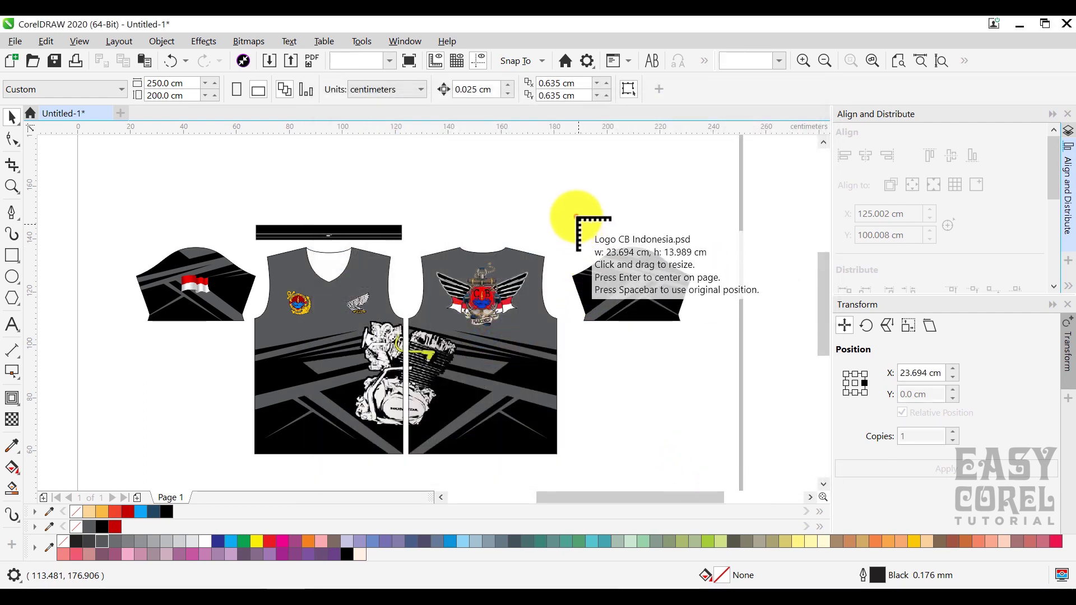
{"action": "left_click", "coordinate": [577, 217]}
Set the CB Indonesia logo's width to 11 cm and centre it horizontally and vertically on the sleeve beside the back panel.
{"action": "scroll", "coordinate": [689, 241], "scroll_direction": "up", "scroll_amount": 2}
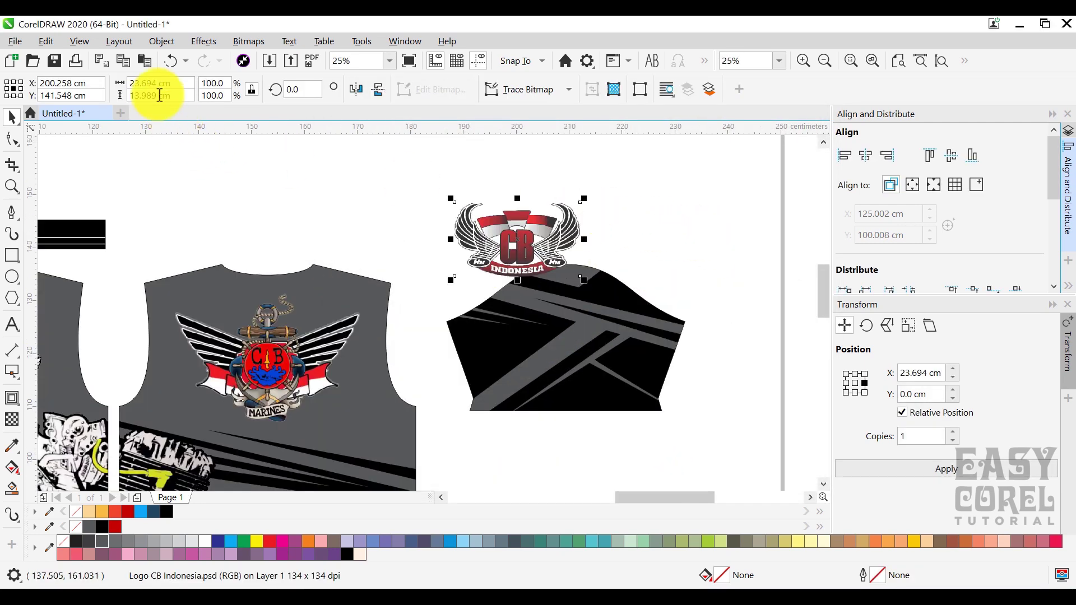
{"action": "double_click", "coordinate": [149, 85]}
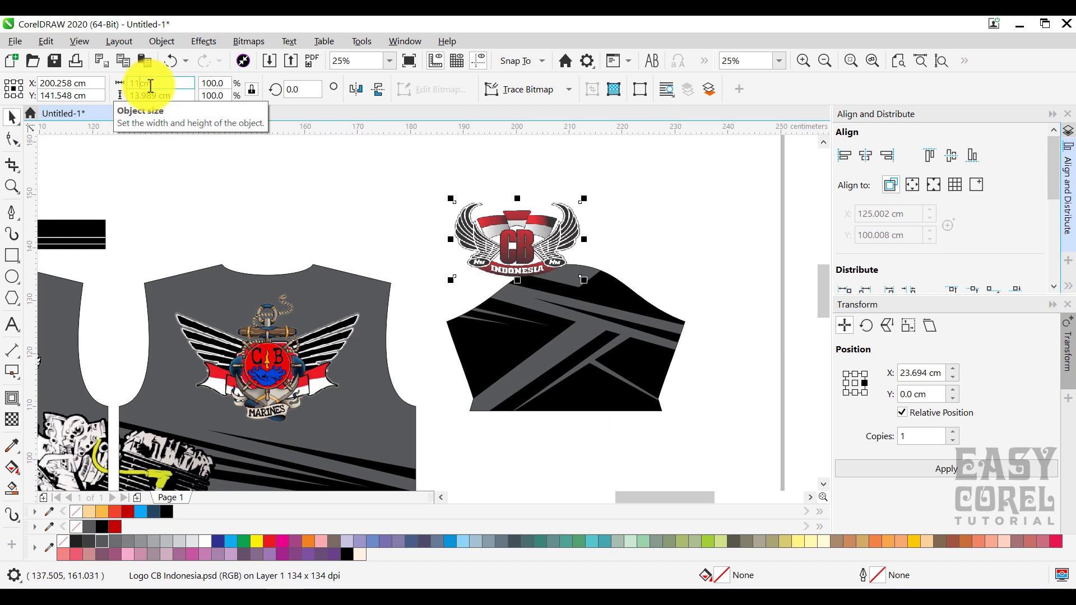
{"action": "type", "text": "11.0"}
{"action": "key", "text": "Return"}
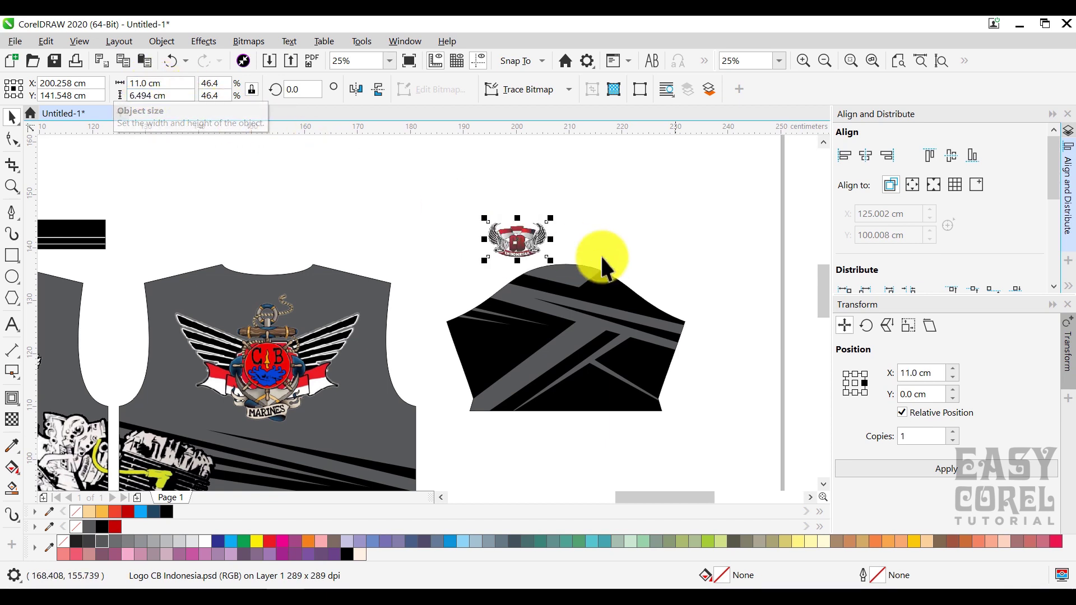
{"action": "left_click", "coordinate": [667, 340], "text": "shift"}
{"action": "left_click", "coordinate": [866, 155]}
{"action": "left_click", "coordinate": [951, 155]}
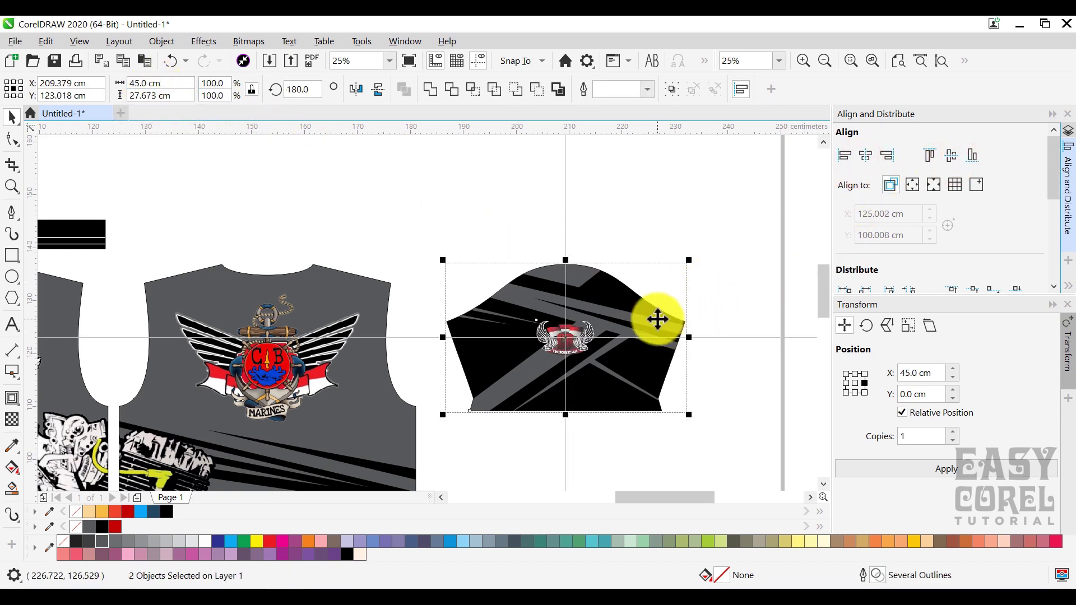
{"action": "left_click", "coordinate": [668, 223]}
Set the width of the CB Indonesia logo on the sleeve to 13 cm.
{"action": "scroll", "coordinate": [555, 336], "scroll_direction": "up", "scroll_amount": 1}
{"action": "left_click", "coordinate": [556, 318]}
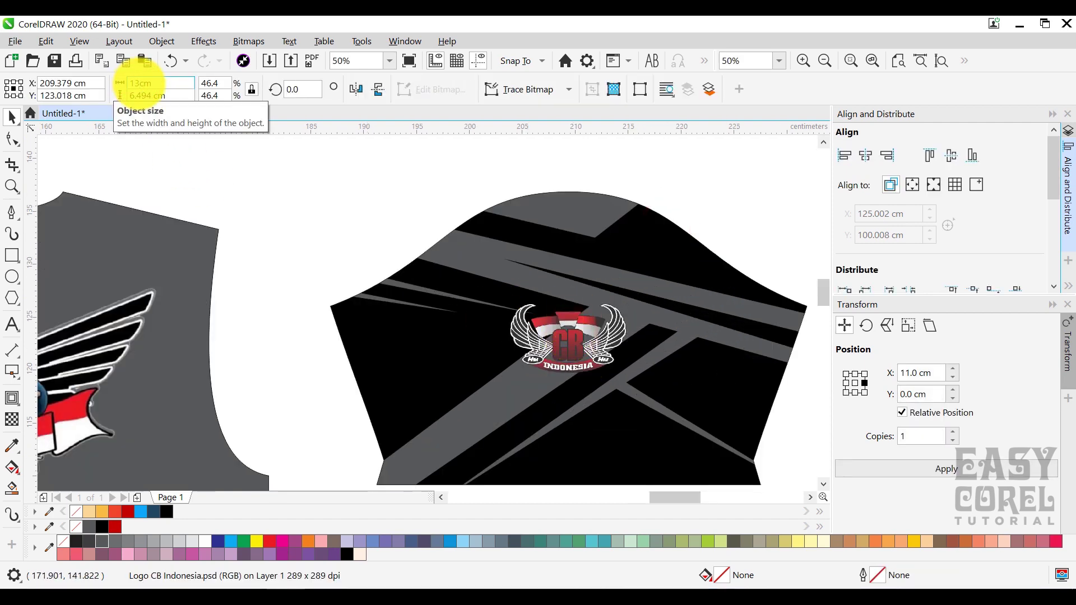
{"action": "left_click", "coordinate": [140, 83]}
{"action": "type", "text": "13cm"}
{"action": "key", "text": "Return"}
Start a Tone Curve adjustment on the CB Indonesia logo and place the curve's middle node at about X 149, Y 115.
{"action": "scroll", "coordinate": [615, 366], "scroll_direction": "up", "scroll_amount": 1}
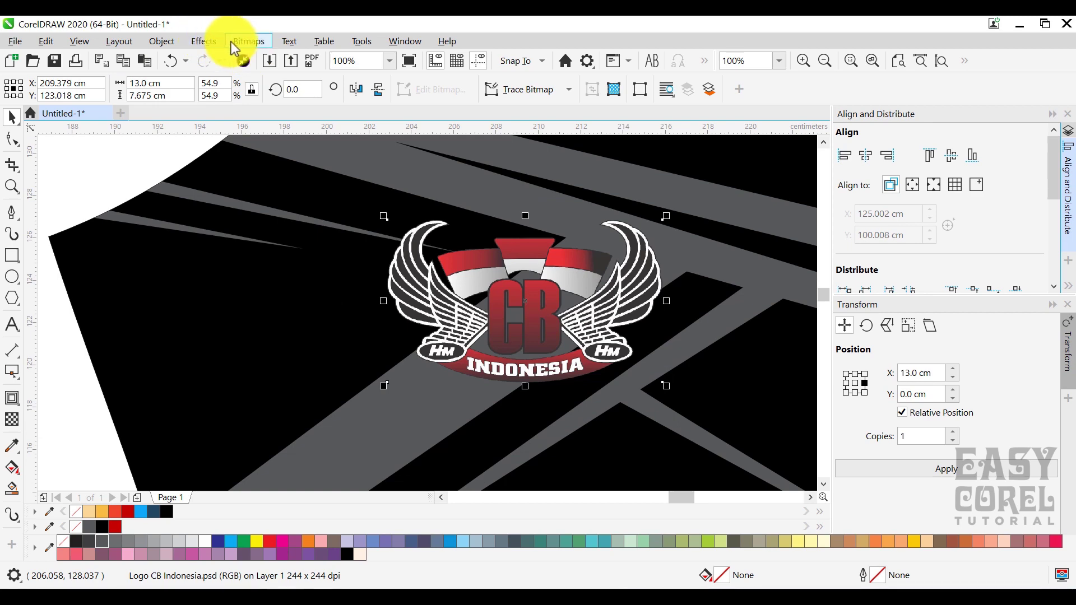
{"action": "left_click", "coordinate": [203, 42]}
{"action": "left_click", "coordinate": [221, 59]}
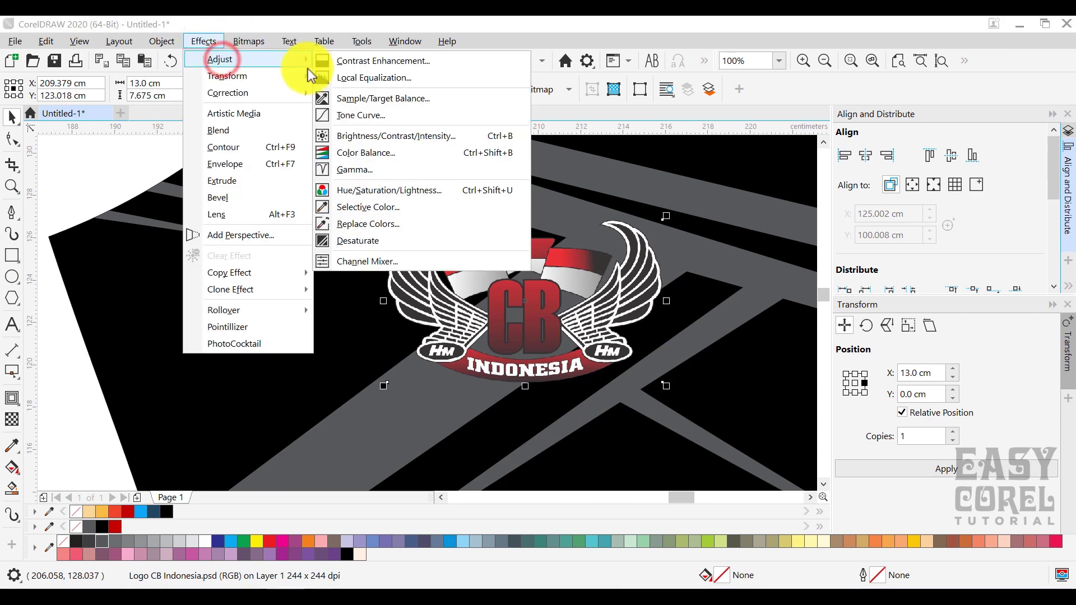
{"action": "left_click", "coordinate": [392, 118]}
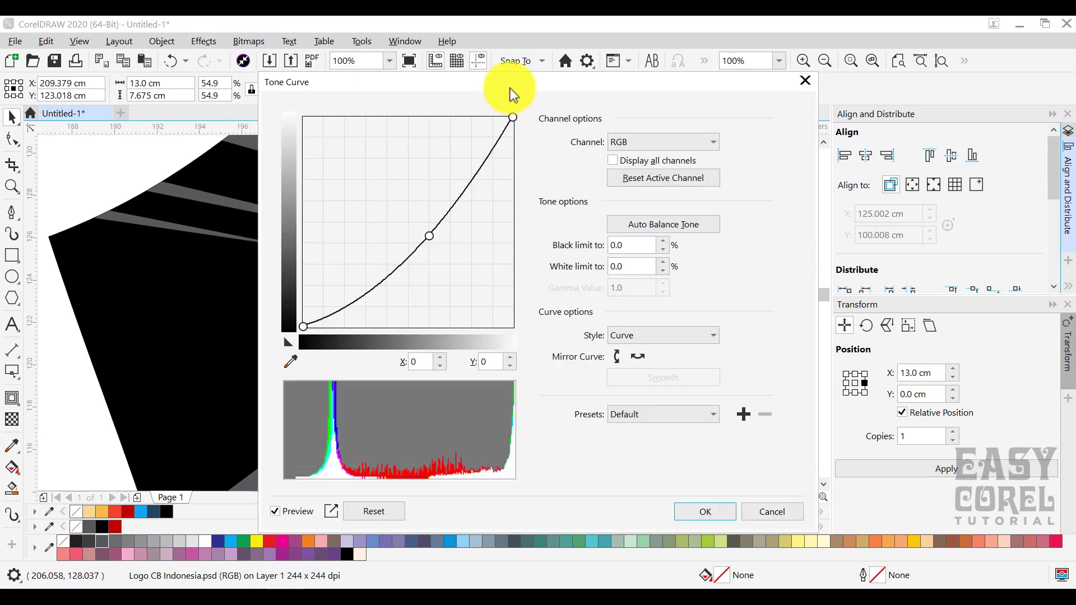
{"action": "left_click_drag", "start_coordinate": [511, 89], "coordinate": [859, 86]}
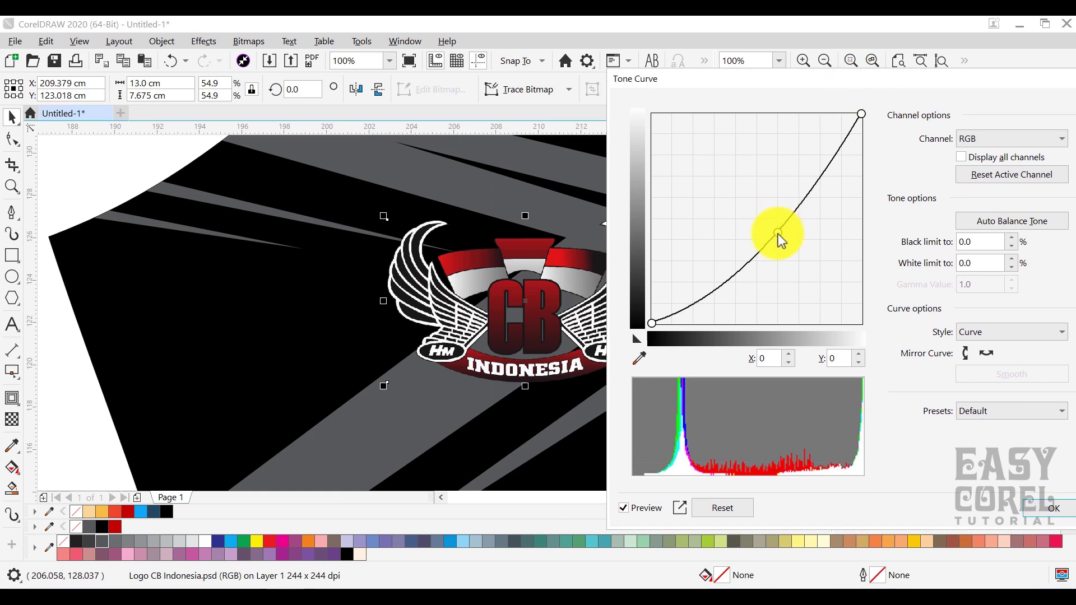
{"action": "left_click", "coordinate": [774, 226]}
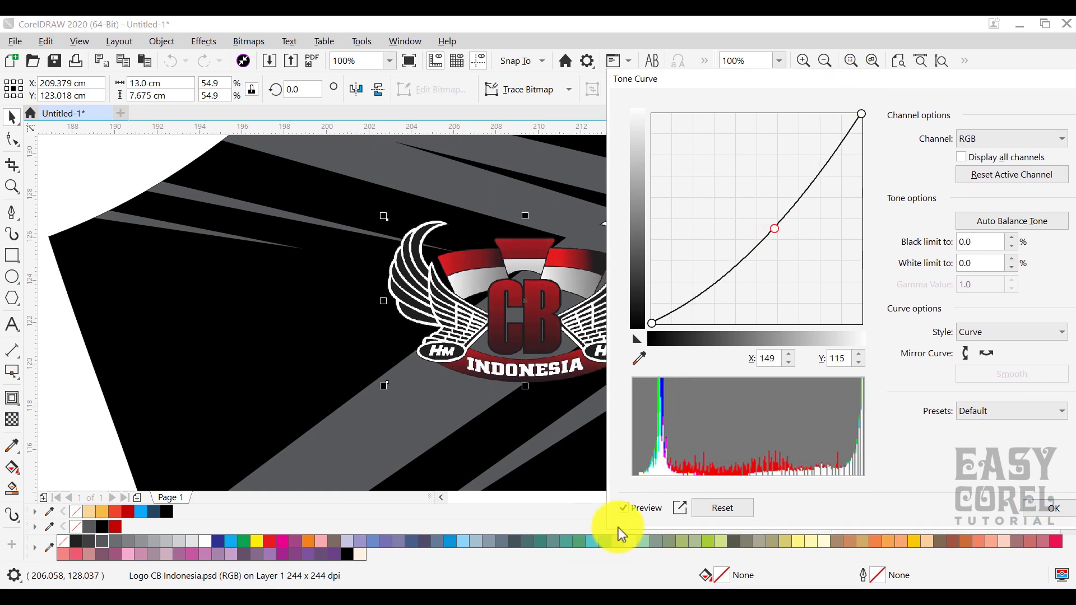
Compare the logo with and without the tone curve preview and apply the adjustment.
{"action": "left_click", "coordinate": [624, 508]}
{"action": "left_click", "coordinate": [624, 508]}
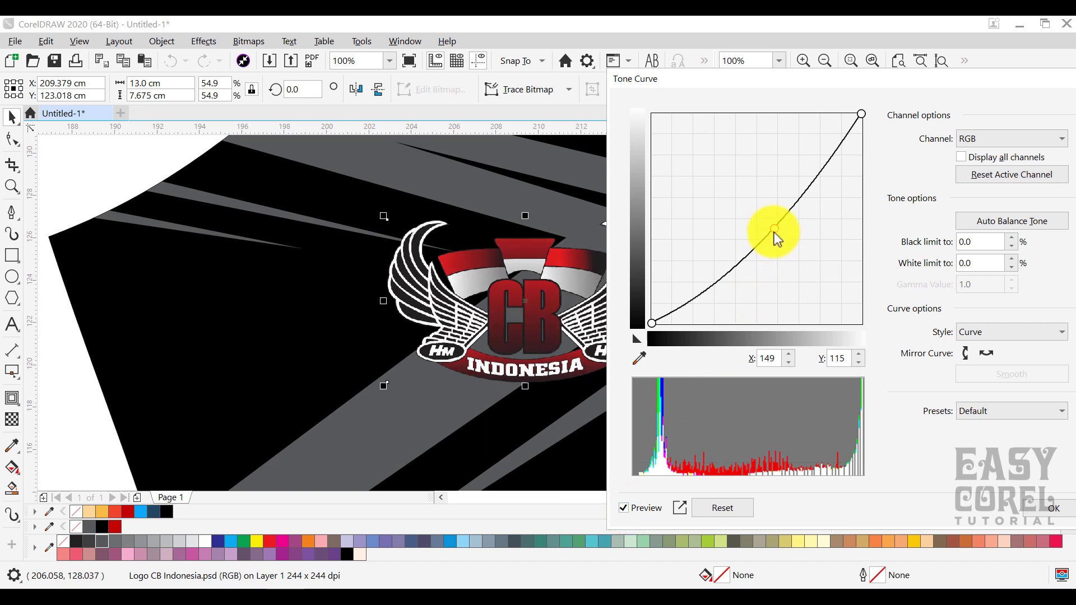
{"action": "left_click", "coordinate": [624, 508]}
{"action": "left_click", "coordinate": [626, 508]}
{"action": "left_click_drag", "start_coordinate": [962, 83], "coordinate": [882, 57]}
{"action": "left_click", "coordinate": [978, 483]}
Frame the whole jersey layout in a wider workspace with the dockers collapsed and review it in full-screen preview.
{"action": "scroll", "coordinate": [549, 266], "scroll_direction": "down", "scroll_amount": 5}
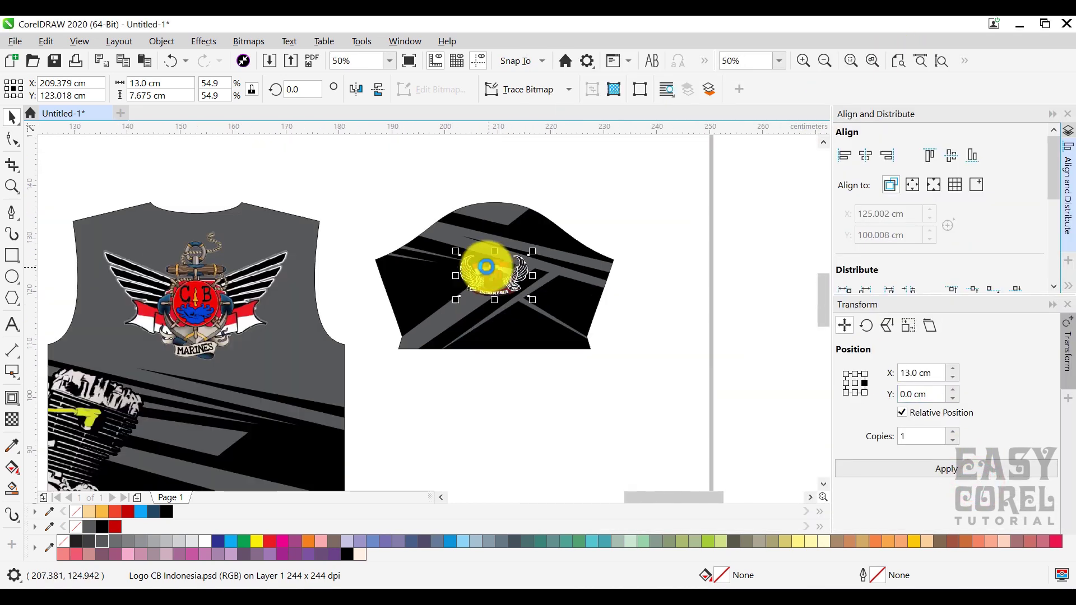
{"action": "scroll", "coordinate": [546, 227], "scroll_direction": "down", "scroll_amount": 3}
{"action": "left_click_drag", "start_coordinate": [239, 171], "coordinate": [661, 415]}
{"action": "left_click", "coordinate": [846, 63]}
{"action": "left_click", "coordinate": [1052, 114]}
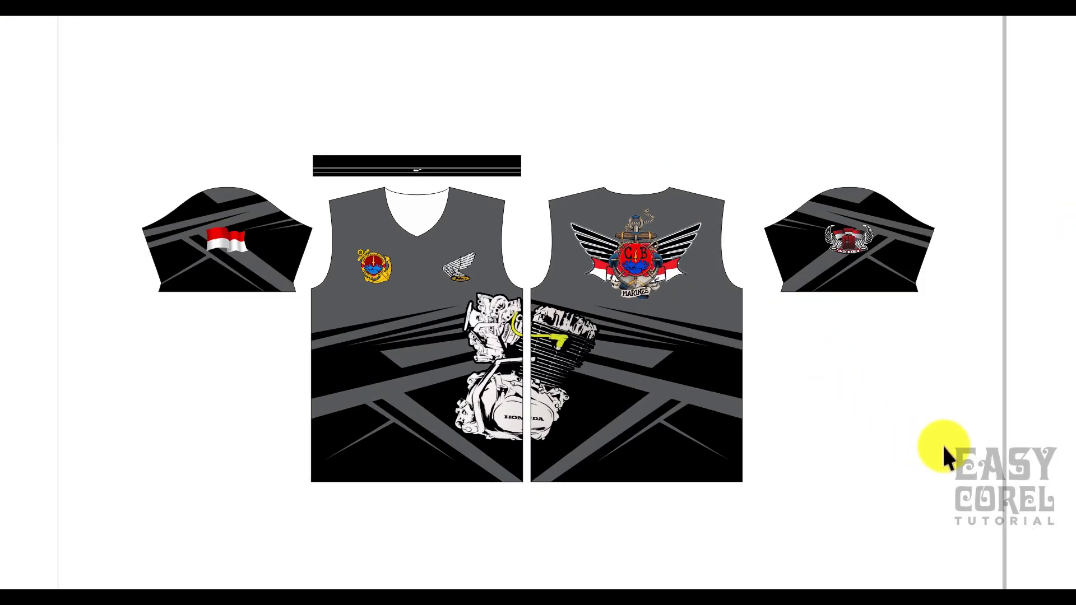
{"action": "left_click", "coordinate": [1051, 396]}
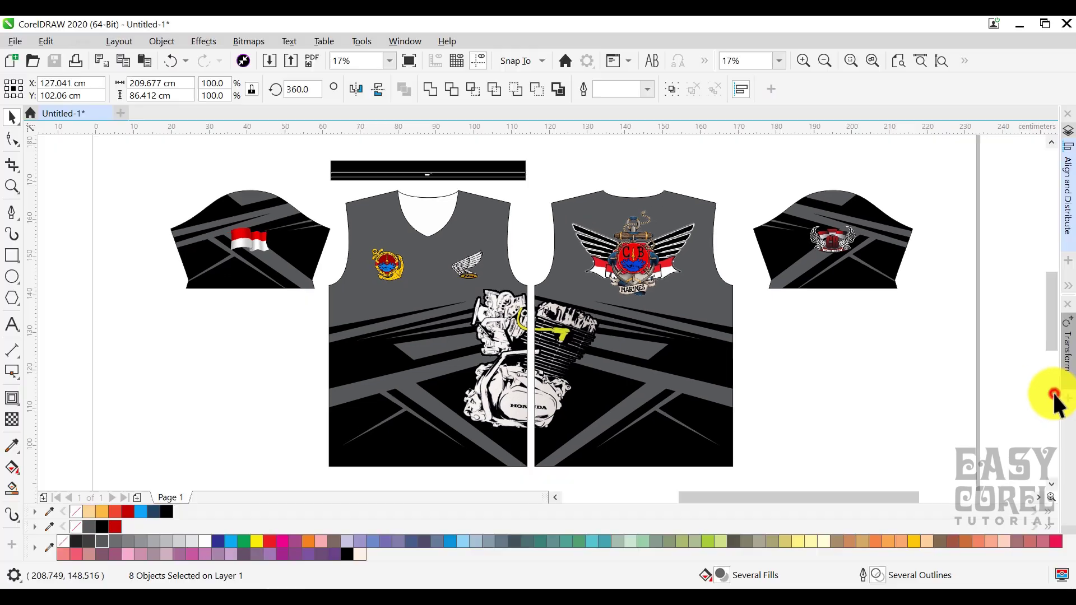
{"action": "left_click", "coordinate": [960, 331]}
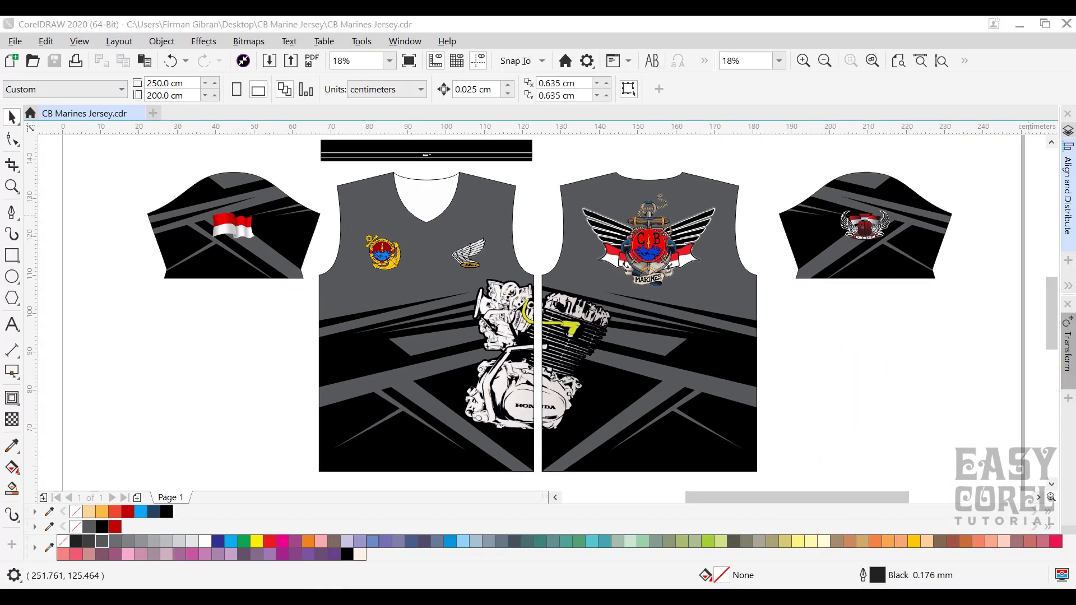
Copy all the jersey pieces, add a second page to the document and paste them there.
{"action": "left_click", "coordinate": [154, 370]}
{"action": "scroll", "coordinate": [192, 372], "scroll_direction": "down", "scroll_amount": 3}
{"action": "left_click_drag", "start_coordinate": [136, 154], "coordinate": [744, 468]}
{"action": "right_click", "coordinate": [474, 336]}
{"action": "left_click", "coordinate": [516, 349]}
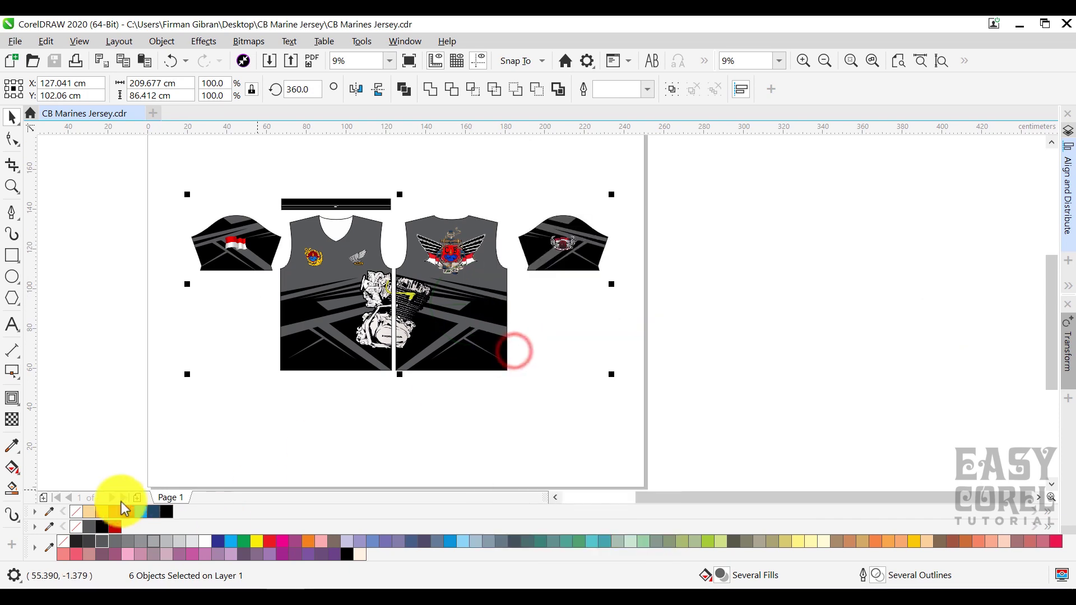
{"action": "left_click", "coordinate": [137, 498]}
{"action": "right_click", "coordinate": [303, 276]}
{"action": "left_click", "coordinate": [356, 373]}
{"action": "left_click", "coordinate": [372, 418]}
Delete the white V-neck shape from the front panel on Page 2.
{"action": "left_click", "coordinate": [335, 230]}
{"action": "right_click", "coordinate": [335, 230]}
{"action": "left_click", "coordinate": [370, 307]}
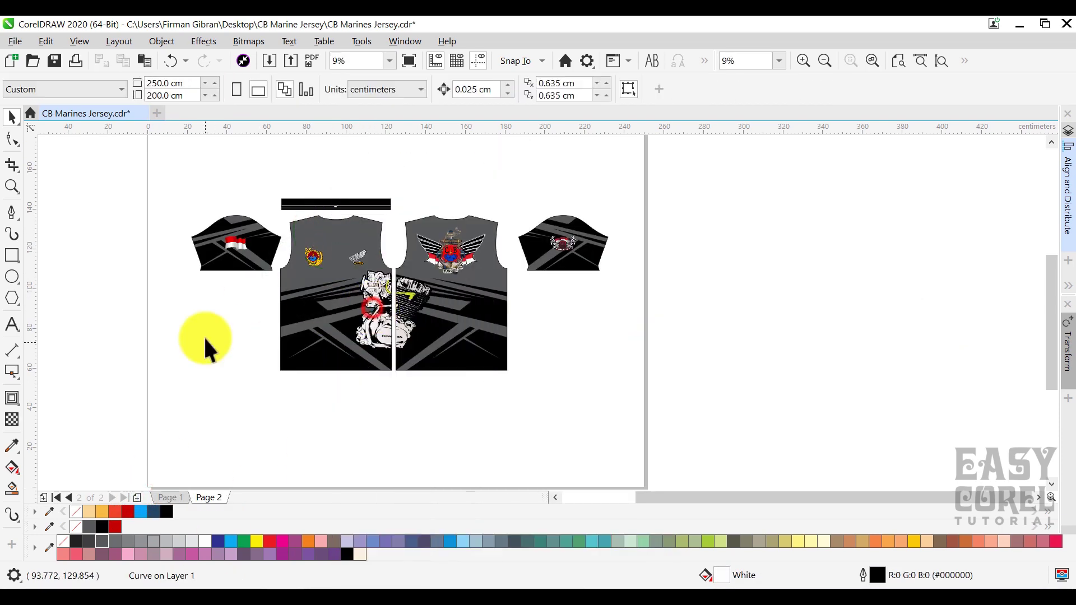
{"action": "left_click", "coordinate": [205, 339]}
Create a rectangle framing the front panel and weld it to the panel's PowerClip to give it a rectangular outline.
{"action": "left_click", "coordinate": [329, 288]}
{"action": "double_click", "coordinate": [15, 256], "text": "shift"}
{"action": "key", "text": "space"}
{"action": "left_click", "coordinate": [235, 339]}
{"action": "left_click", "coordinate": [249, 317]}
{"action": "left_click_drag", "start_coordinate": [250, 317], "coordinate": [299, 335]}
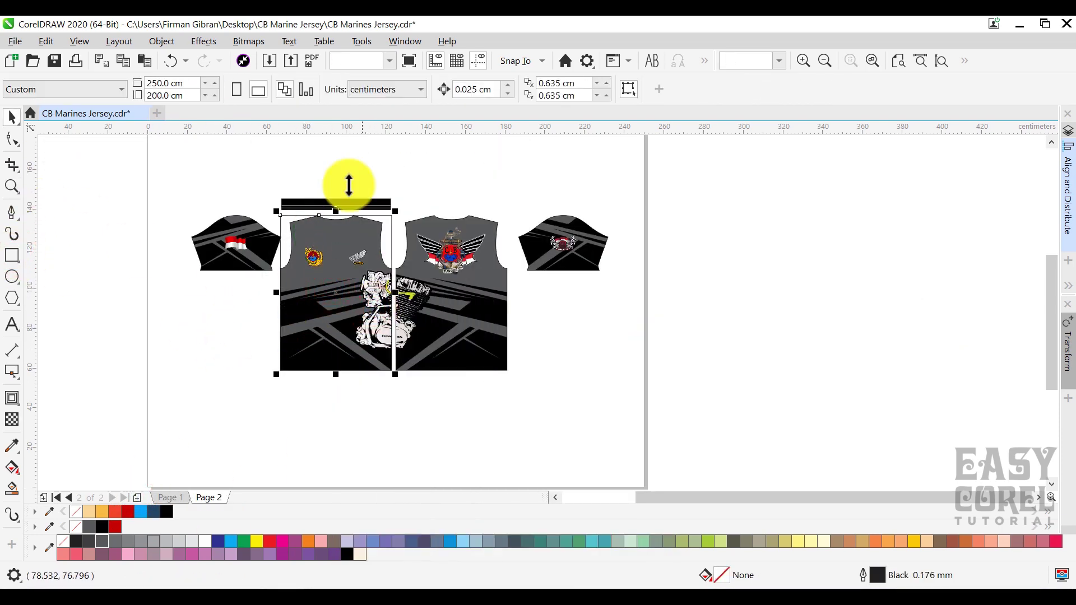
{"action": "left_click", "coordinate": [432, 92]}
Create a rectangle framing the back panel and weld the two to give the back a rectangular outline.
{"action": "left_click", "coordinate": [462, 292]}
{"action": "double_click", "coordinate": [15, 256], "text": "shift"}
{"action": "key", "text": "space"}
{"action": "left_click", "coordinate": [454, 200]}
{"action": "left_click_drag", "start_coordinate": [458, 193], "coordinate": [479, 242]}
{"action": "left_click", "coordinate": [431, 90]}
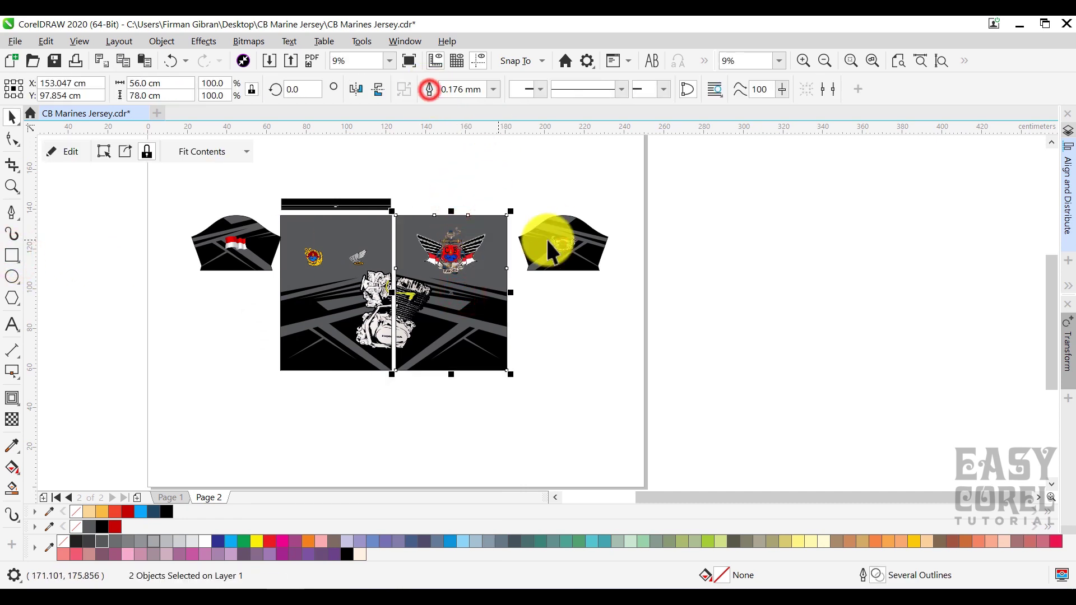
Create a rectangle framing the flag sleeve and weld it to the sleeve to make its outline rectangular.
{"action": "left_click", "coordinate": [254, 238]}
{"action": "double_click", "coordinate": [15, 256], "text": "shift"}
{"action": "key", "text": "space"}
{"action": "left_click", "coordinate": [223, 186]}
{"action": "left_click_drag", "start_coordinate": [224, 184], "coordinate": [237, 240]}
{"action": "left_click", "coordinate": [432, 91]}
Weld a framing rectangle to the CB Indonesia sleeve, and shift the flag sleeve left clear of the front panel.
{"action": "left_click", "coordinate": [568, 238]}
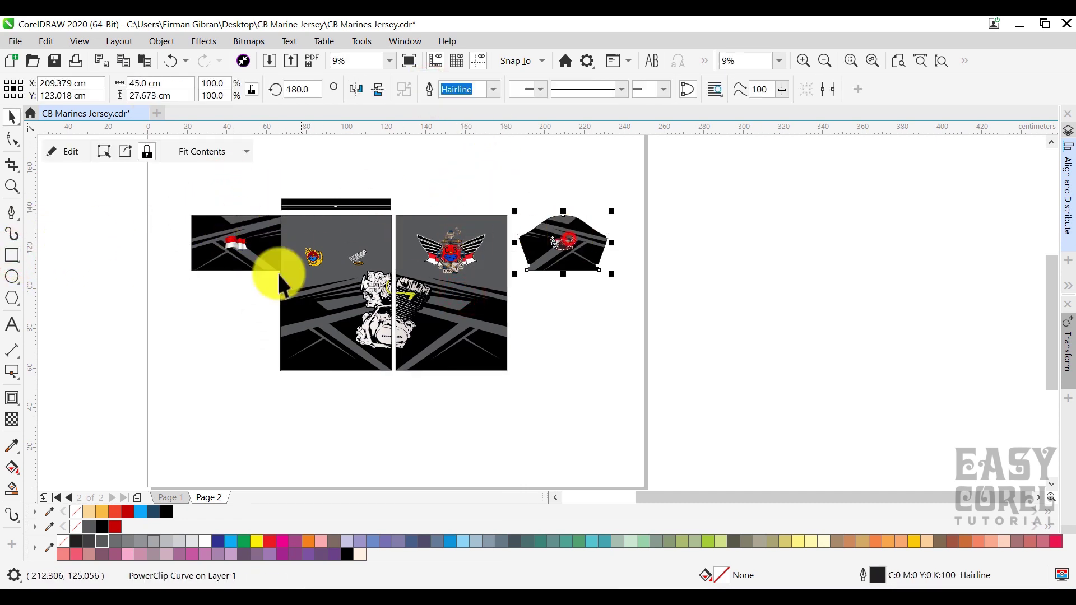
{"action": "double_click", "coordinate": [13, 256], "text": "shift"}
{"action": "key", "text": "space"}
{"action": "left_click", "coordinate": [537, 199]}
{"action": "left_click_drag", "start_coordinate": [549, 192], "coordinate": [571, 241]}
{"action": "left_click", "coordinate": [432, 90]}
{"action": "left_click", "coordinate": [498, 183]}
{"action": "left_click_drag", "start_coordinate": [274, 234], "coordinate": [263, 235]}
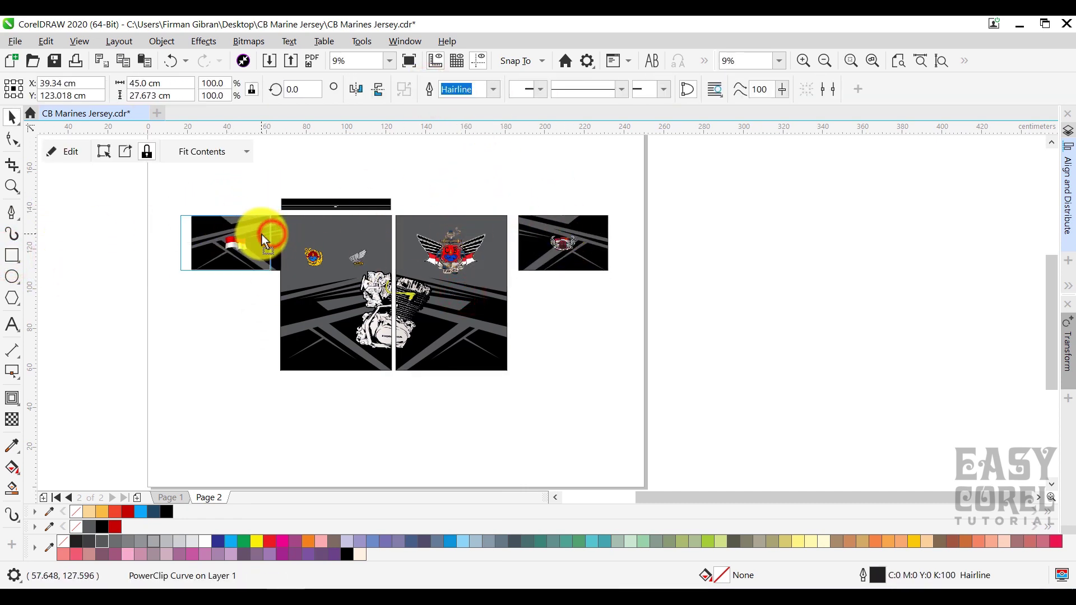
Export only the front panel to the Desktop as 1.jpg in RGB Color (24-bit).
{"action": "left_click", "coordinate": [337, 256]}
{"action": "key", "text": "ctrl+e"}
{"action": "type", "text": "1"}
{"action": "left_click", "coordinate": [713, 469]}
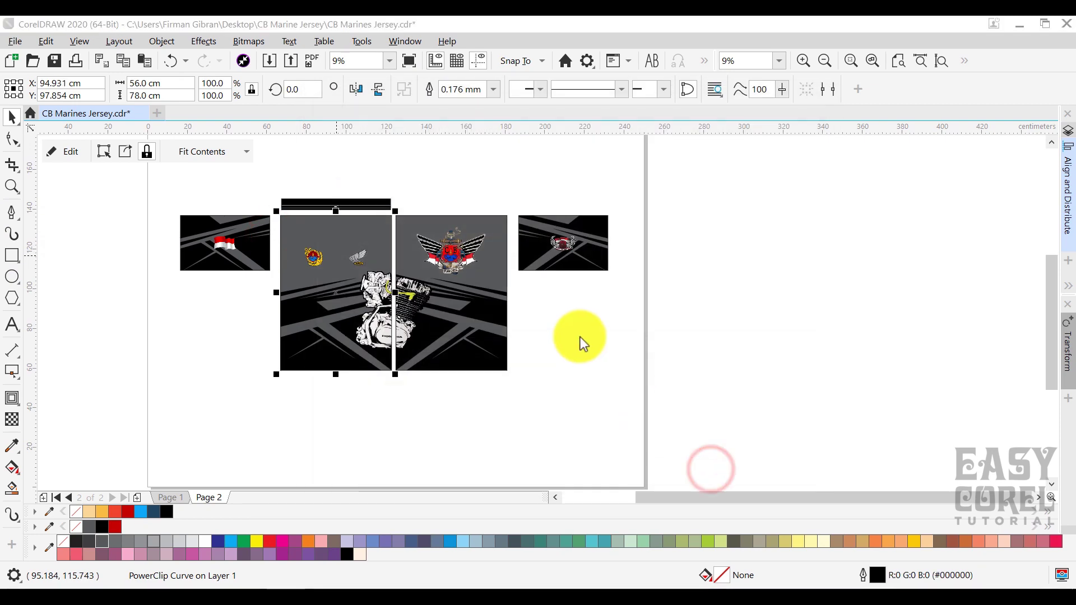
{"action": "left_click", "coordinate": [814, 200]}
{"action": "left_click", "coordinate": [800, 229]}
{"action": "left_click_drag", "start_coordinate": [889, 228], "coordinate": [888, 274]}
{"action": "left_click", "coordinate": [786, 481]}
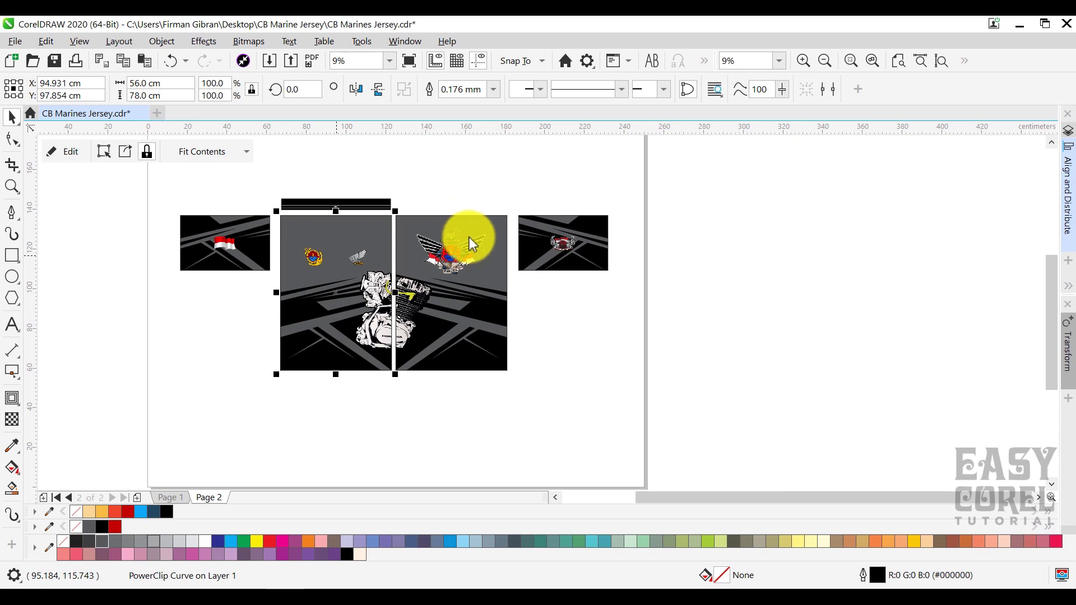
Export only the back panel to the Desktop as 2.jpg in RGB Color (24-bit).
{"action": "left_click", "coordinate": [290, 61]}
{"action": "left_click", "coordinate": [591, 243]}
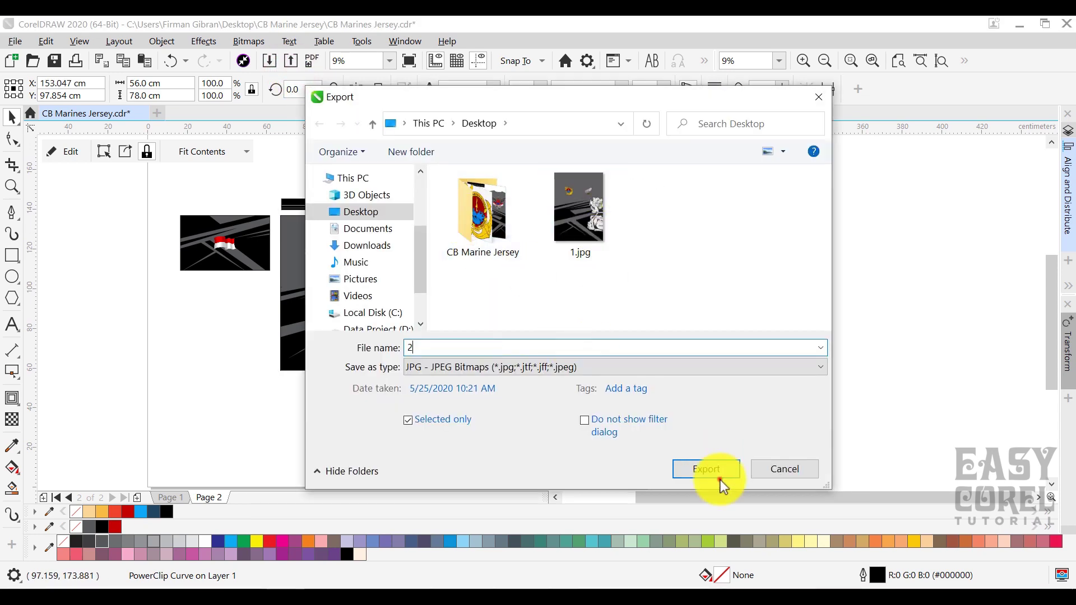
{"action": "left_click", "coordinate": [720, 474]}
{"action": "left_click", "coordinate": [814, 200]}
{"action": "left_click", "coordinate": [807, 228]}
{"action": "left_click", "coordinate": [787, 481]}
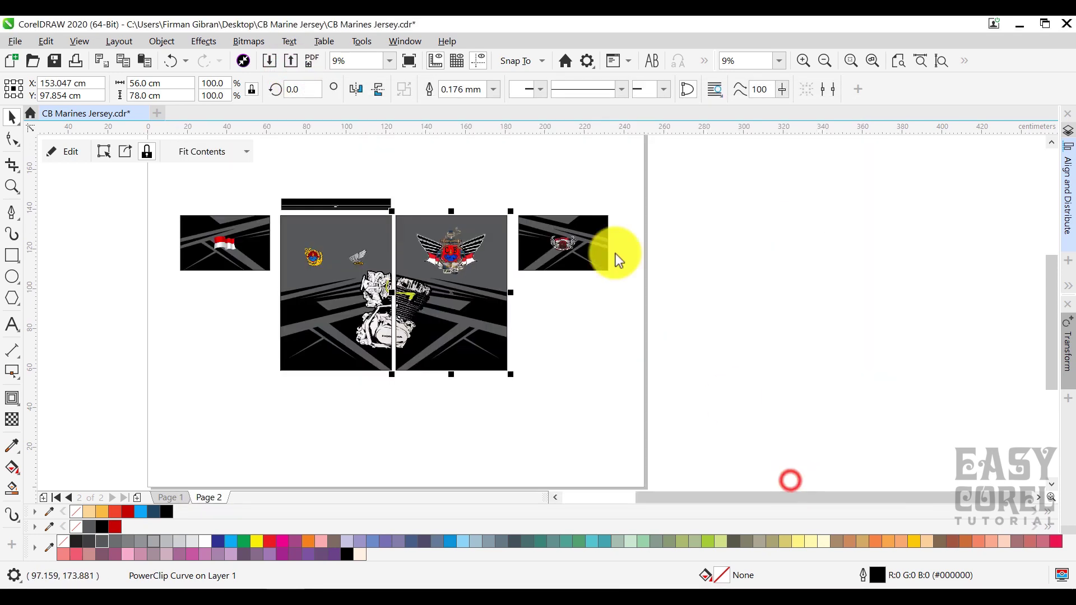
Export only the flag sleeve to the Desktop as 3.jpg in RGB Color (24-bit).
{"action": "left_click", "coordinate": [218, 243]}
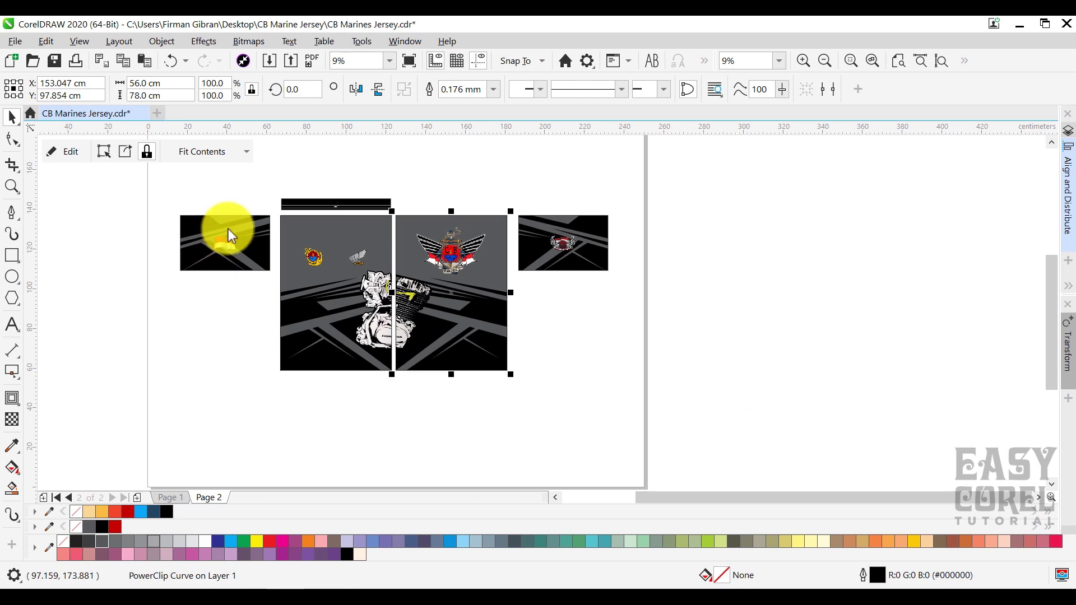
{"action": "key", "text": "ctrl+e"}
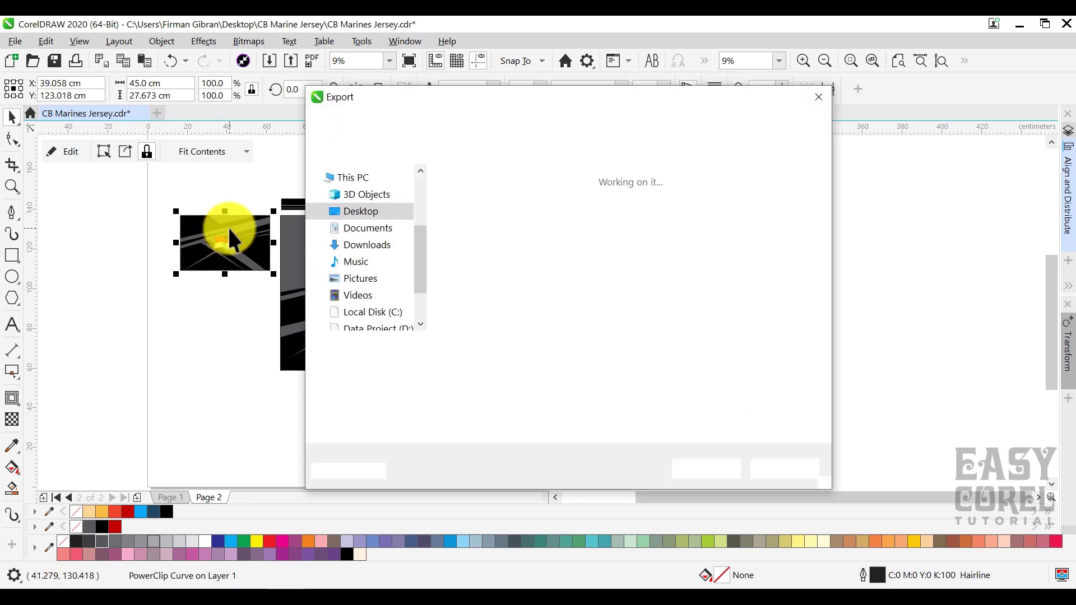
{"action": "left_click", "coordinate": [694, 470]}
{"action": "left_click", "coordinate": [835, 200]}
{"action": "left_click", "coordinate": [824, 229]}
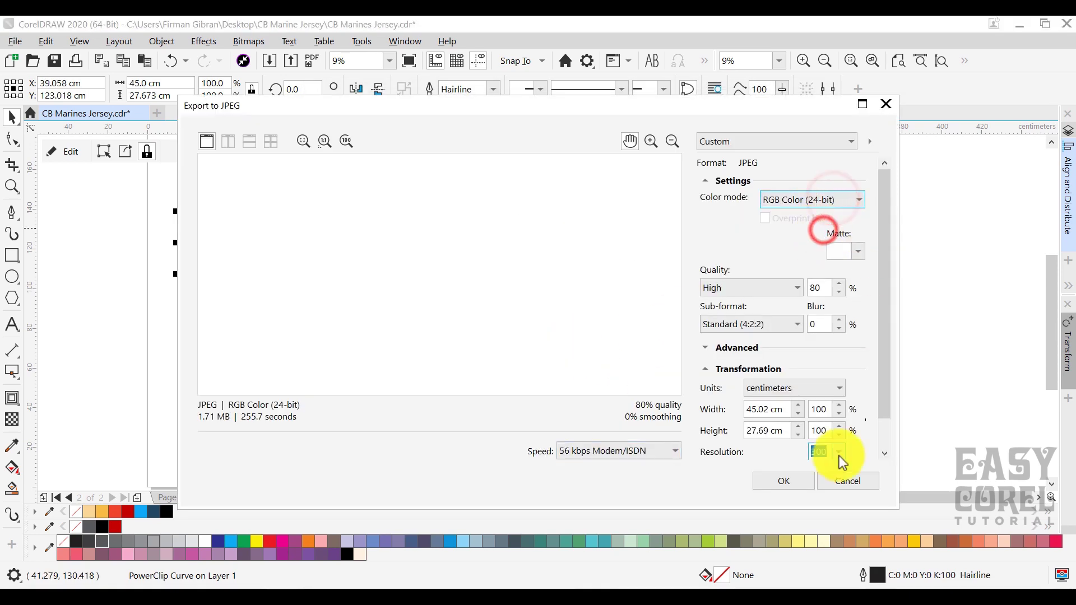
{"action": "left_click", "coordinate": [783, 481]}
Export only the CB Indonesia sleeve to the Desktop as 4.jpg in RGB Color (24-bit) at a resolution of 300.
{"action": "left_click_drag", "start_coordinate": [487, 173], "coordinate": [745, 360]}
{"action": "key", "text": "ctrl+e"}
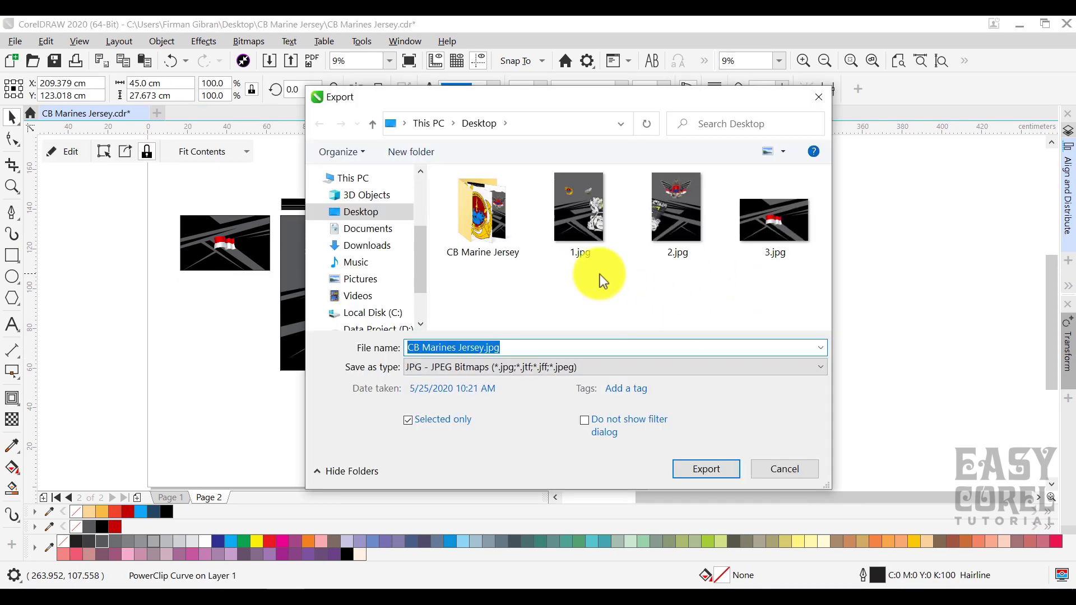
{"action": "left_click", "coordinate": [717, 469]}
{"action": "left_click", "coordinate": [826, 200]}
{"action": "left_click", "coordinate": [819, 227]}
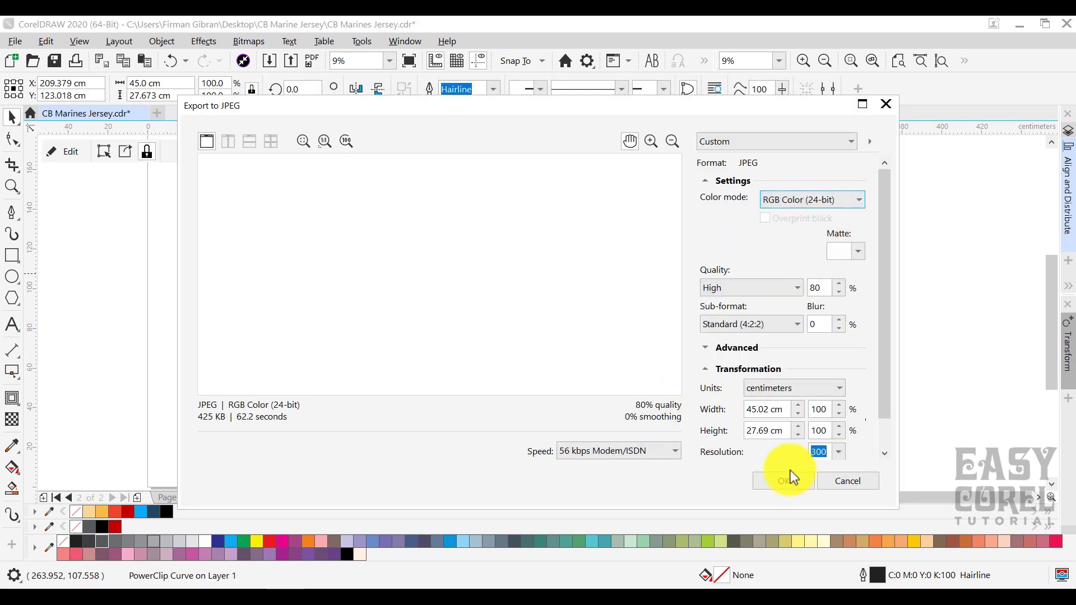
{"action": "left_click", "coordinate": [784, 481]}
Switch to the Desktop folder in File Explorer and open MockUp Jersey Short.ZPrj.
{"action": "left_click", "coordinate": [614, 342]}
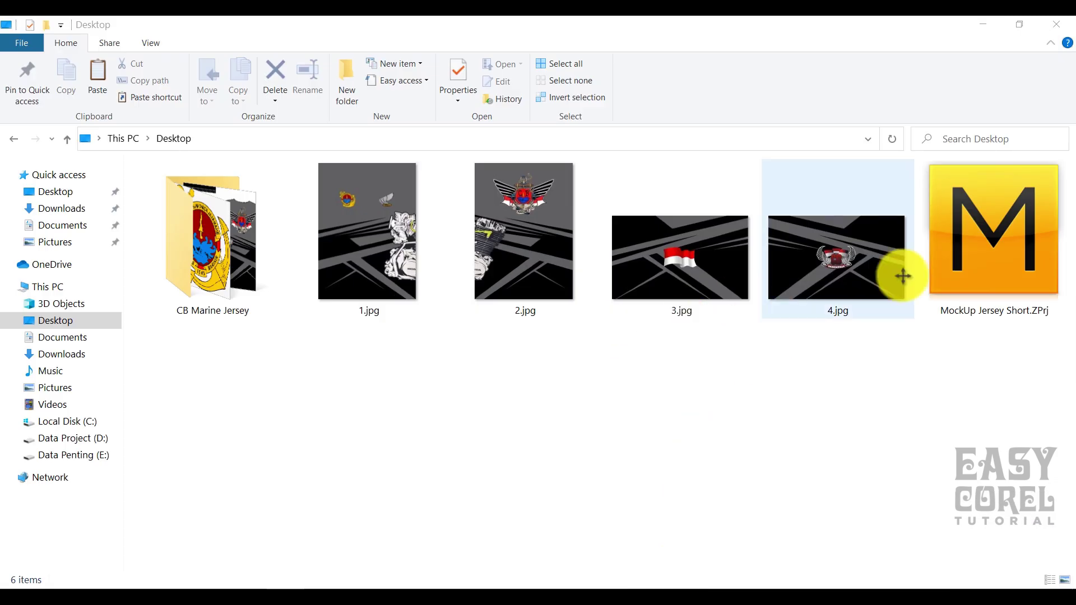
{"action": "double_click", "coordinate": [960, 251]}
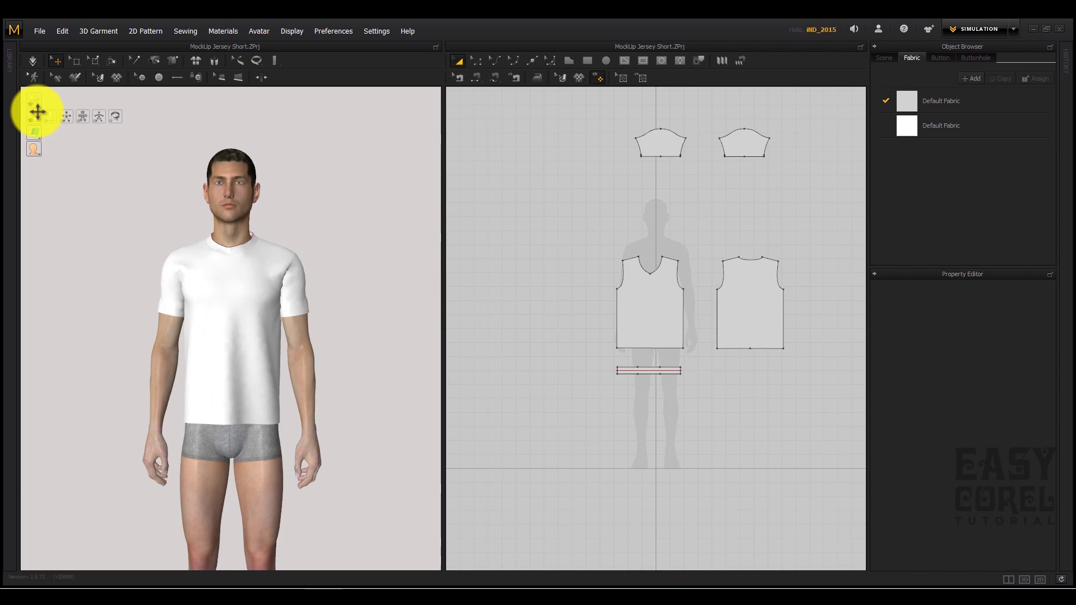
Hide the avatar and add the exported front design as a graphic on the front pattern piece at 560.3 × 780.3 mm.
{"action": "left_click", "coordinate": [51, 114]}
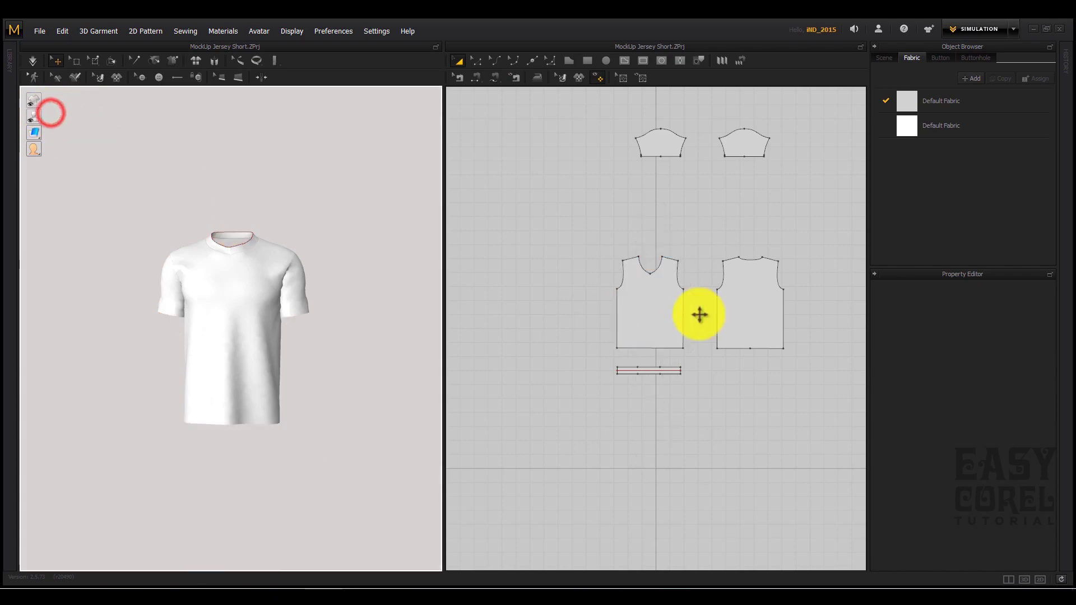
{"action": "scroll", "coordinate": [659, 315], "scroll_direction": "up", "scroll_amount": 5}
{"action": "left_click", "coordinate": [579, 78]}
{"action": "double_click", "coordinate": [277, 159]}
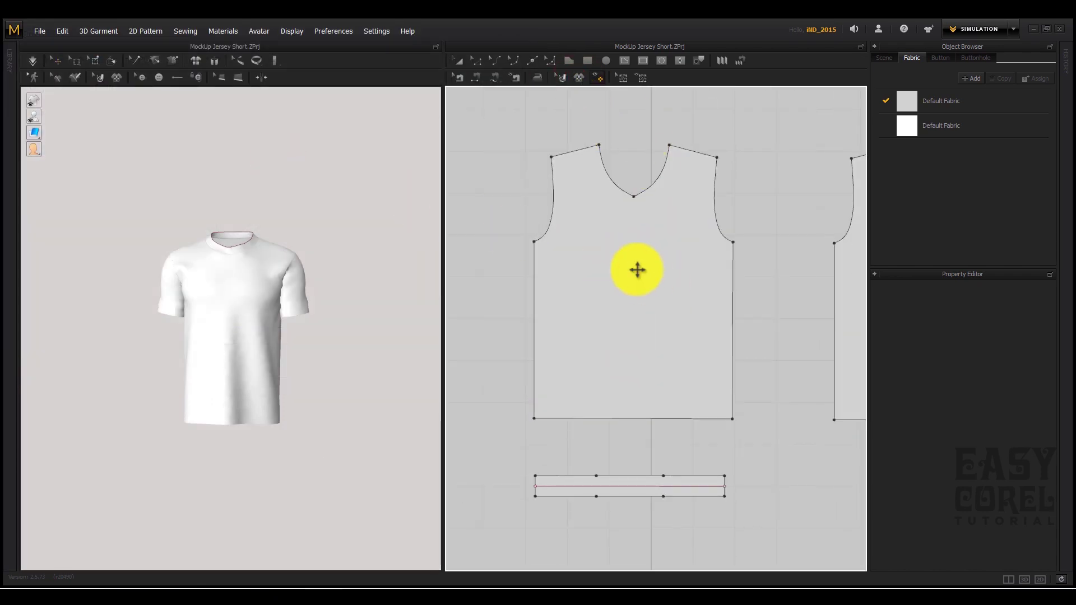
{"action": "left_click", "coordinate": [637, 269]}
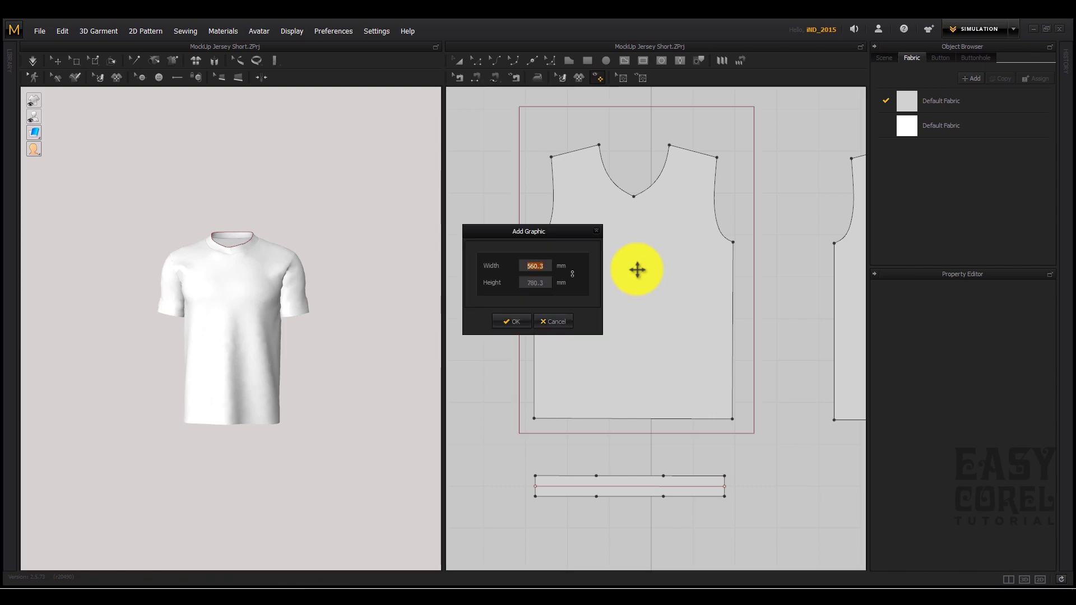
{"action": "left_click", "coordinate": [516, 317]}
Move and resize the front graphic so its edges match the outline of the front pattern piece.
{"action": "left_click", "coordinate": [549, 448]}
{"action": "left_click_drag", "start_coordinate": [748, 245], "coordinate": [757, 236]}
{"action": "scroll", "coordinate": [632, 271], "scroll_direction": "down", "scroll_amount": 5}
{"action": "scroll", "coordinate": [717, 241], "scroll_direction": "up", "scroll_amount": 5}
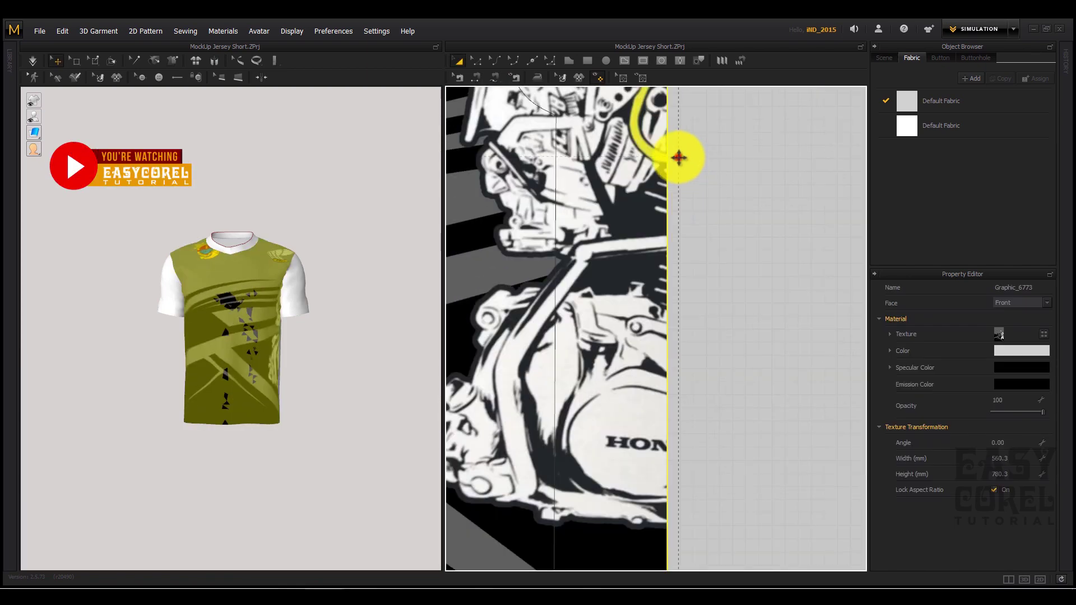
{"action": "left_click_drag", "start_coordinate": [678, 157], "coordinate": [585, 251]}
{"action": "scroll", "coordinate": [617, 219], "scroll_direction": "down", "scroll_amount": 5}
{"action": "scroll", "coordinate": [577, 179], "scroll_direction": "up", "scroll_amount": 8}
{"action": "scroll", "coordinate": [652, 272], "scroll_direction": "up", "scroll_amount": 7}
{"action": "scroll", "coordinate": [643, 280], "scroll_direction": "down", "scroll_amount": 10}
{"action": "scroll", "coordinate": [701, 320], "scroll_direction": "up", "scroll_amount": 3}
{"action": "left_click", "coordinate": [759, 215]}
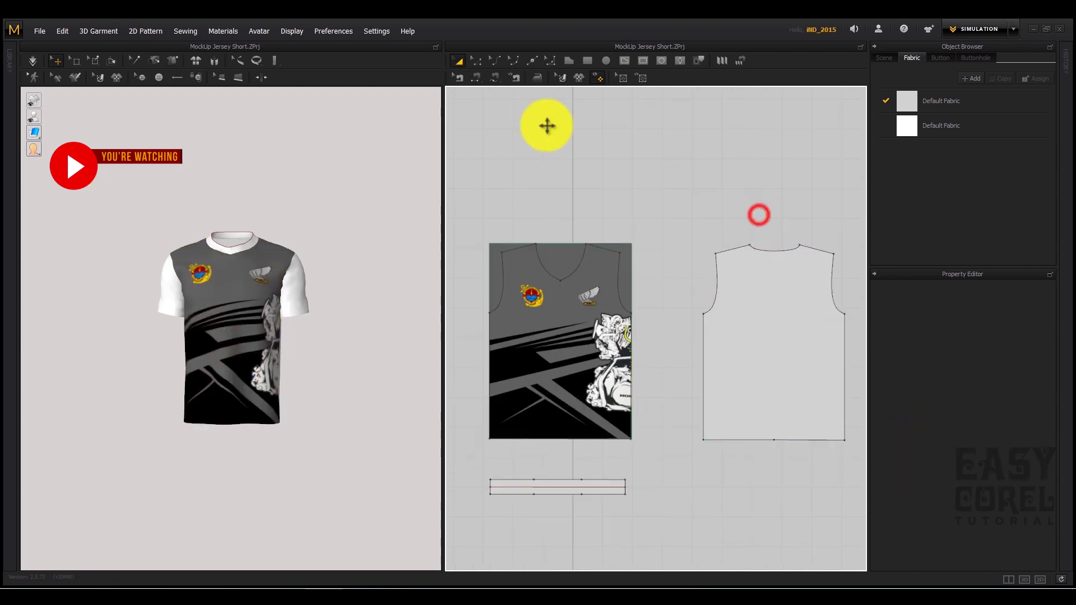
Add the exported back design 2.jpg as a graphic on the back pattern piece, keeping the default size.
{"action": "left_click", "coordinate": [579, 78]}
{"action": "double_click", "coordinate": [356, 162]}
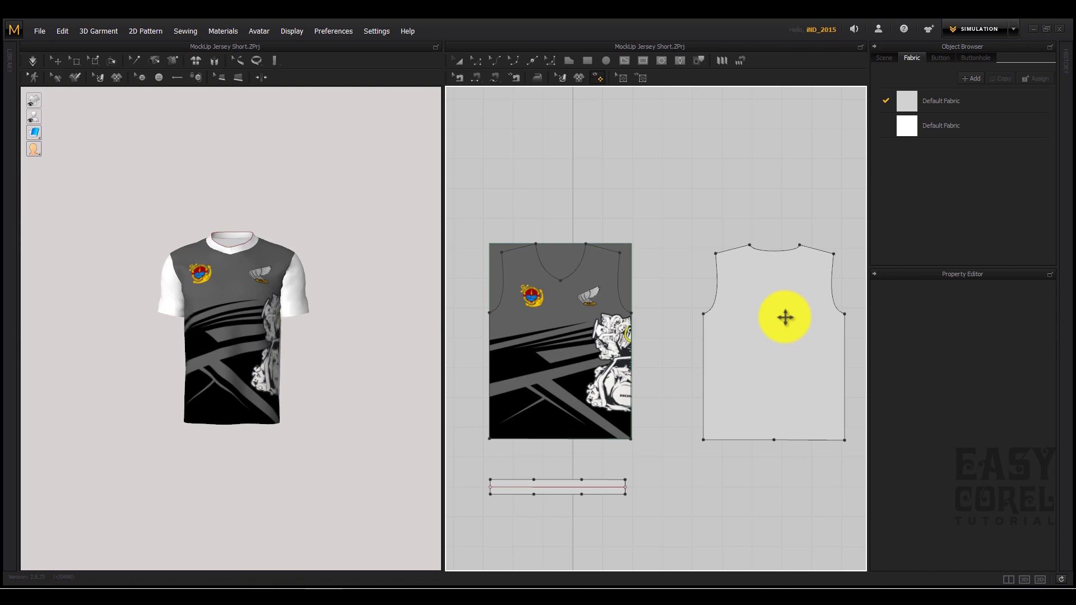
{"action": "left_click", "coordinate": [785, 317]}
{"action": "left_click", "coordinate": [515, 324]}
Line up the back graphic with the lower-left corner of the back pattern piece.
{"action": "scroll", "coordinate": [709, 440], "scroll_direction": "up", "scroll_amount": 10}
{"action": "left_click_drag", "start_coordinate": [577, 391], "coordinate": [554, 287]}
{"action": "key", "text": "ctrl+z"}
{"action": "left_click", "coordinate": [620, 463]}
{"action": "left_click", "coordinate": [658, 405]}
{"action": "left_click", "coordinate": [529, 315]}
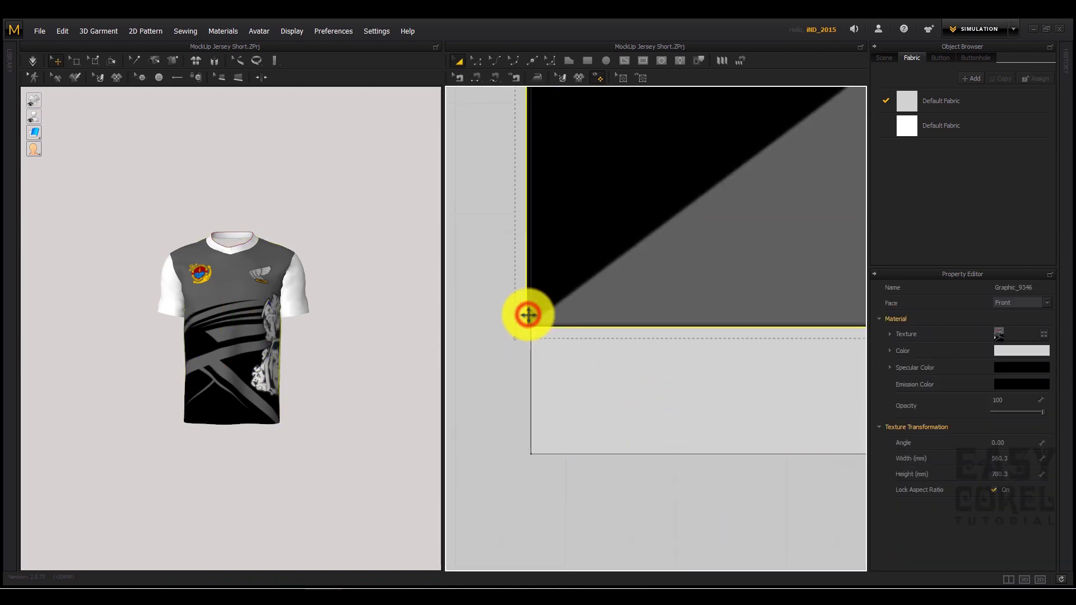
{"action": "left_click_drag", "start_coordinate": [541, 450], "coordinate": [542, 451]}
Resize the back graphic's right and upper edges to meet the outline of the back pattern piece.
{"action": "scroll", "coordinate": [598, 423], "scroll_direction": "down", "scroll_amount": 10}
{"action": "scroll", "coordinate": [778, 314], "scroll_direction": "up", "scroll_amount": 10}
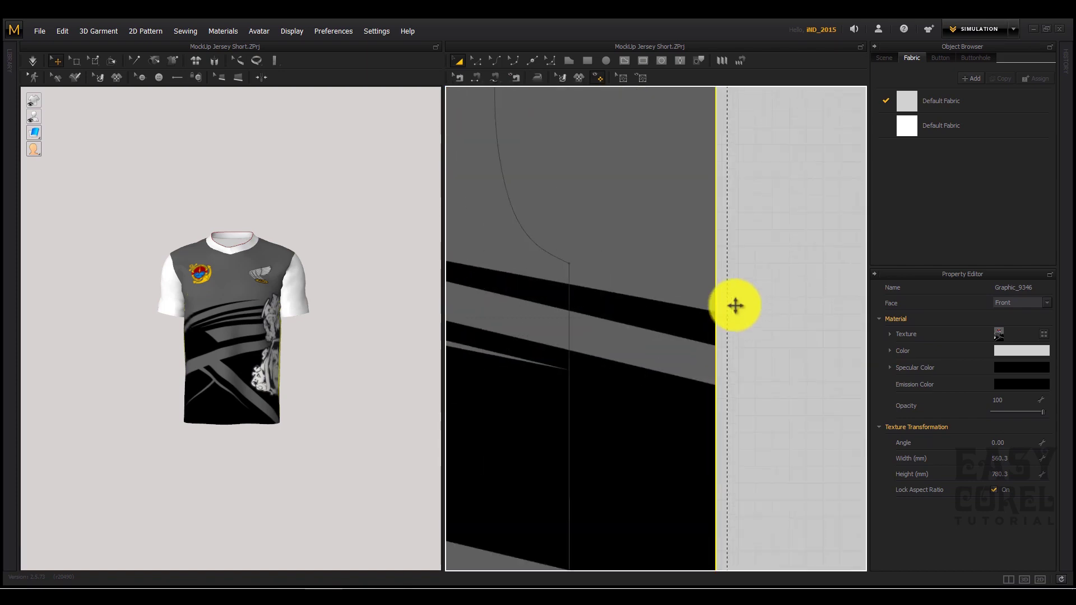
{"action": "left_click_drag", "start_coordinate": [728, 316], "coordinate": [583, 309]}
{"action": "scroll", "coordinate": [708, 334], "scroll_direction": "down", "scroll_amount": 10}
{"action": "scroll", "coordinate": [636, 253], "scroll_direction": "up", "scroll_amount": 10}
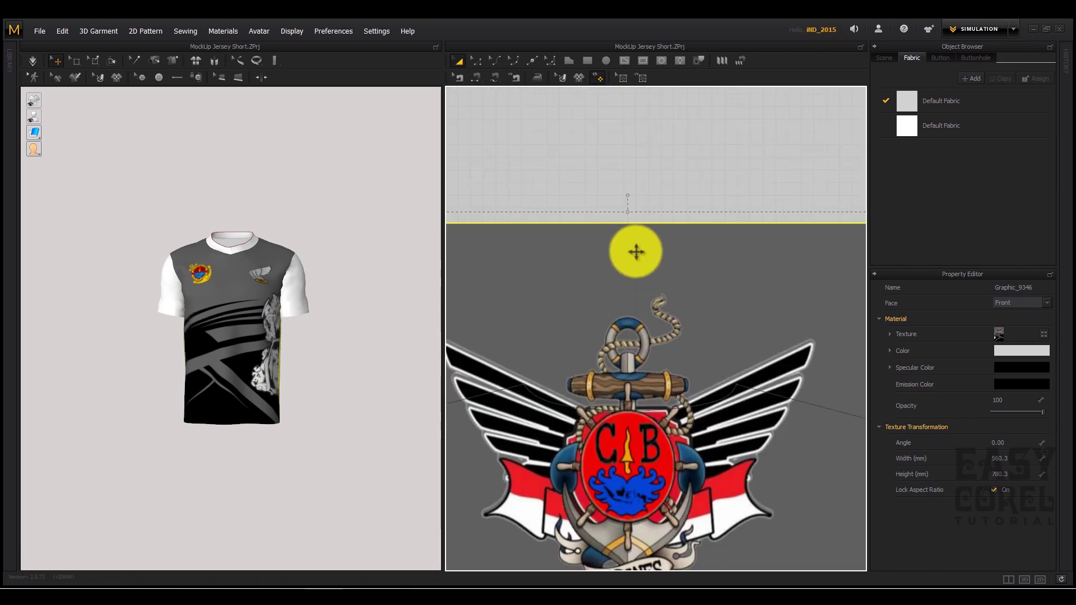
{"action": "left_click_drag", "start_coordinate": [628, 213], "coordinate": [634, 374]}
{"action": "scroll", "coordinate": [684, 413], "scroll_direction": "down", "scroll_amount": 12}
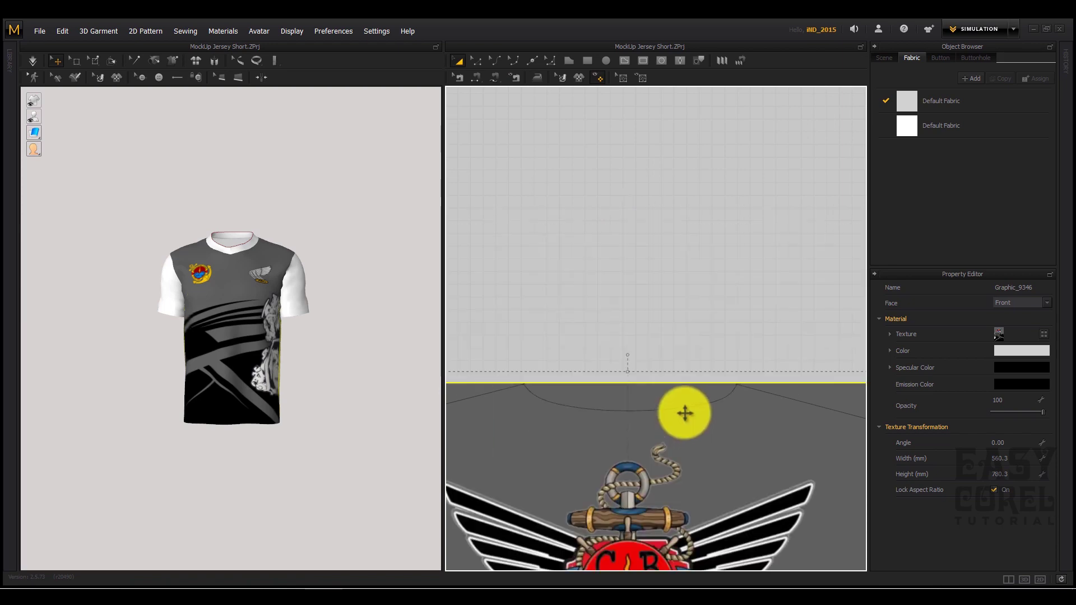
{"action": "left_click", "coordinate": [613, 251]}
Add the flag sleeve design 3.jpg as a graphic on the first sleeve piece, keeping the default size.
{"action": "scroll", "coordinate": [571, 155], "scroll_direction": "up", "scroll_amount": 10}
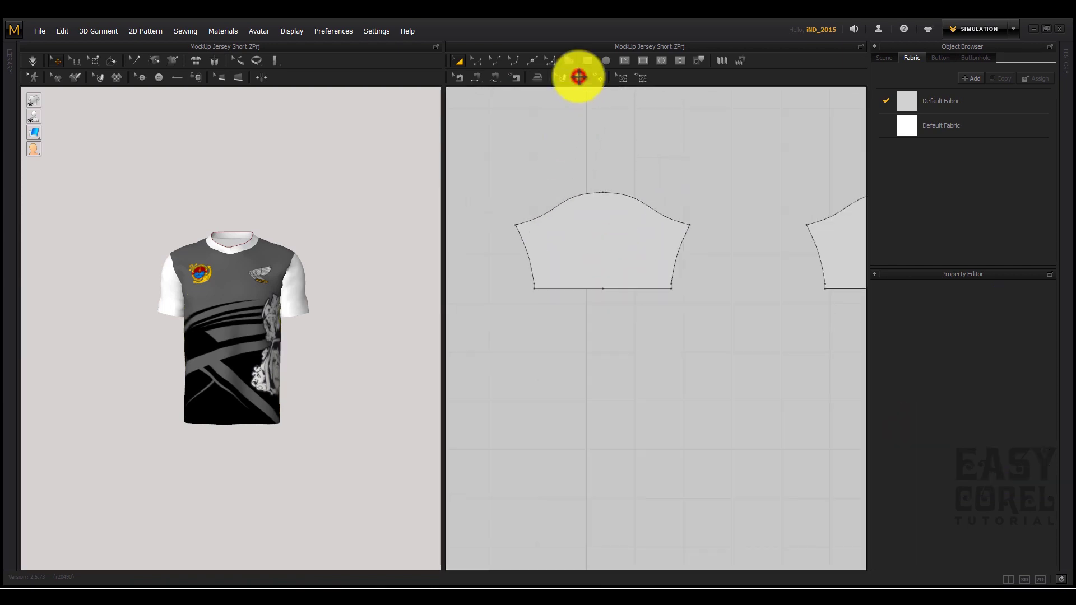
{"action": "left_click", "coordinate": [579, 77]}
{"action": "left_click", "coordinate": [176, 257]}
{"action": "left_click", "coordinate": [419, 367]}
{"action": "left_click", "coordinate": [598, 234]}
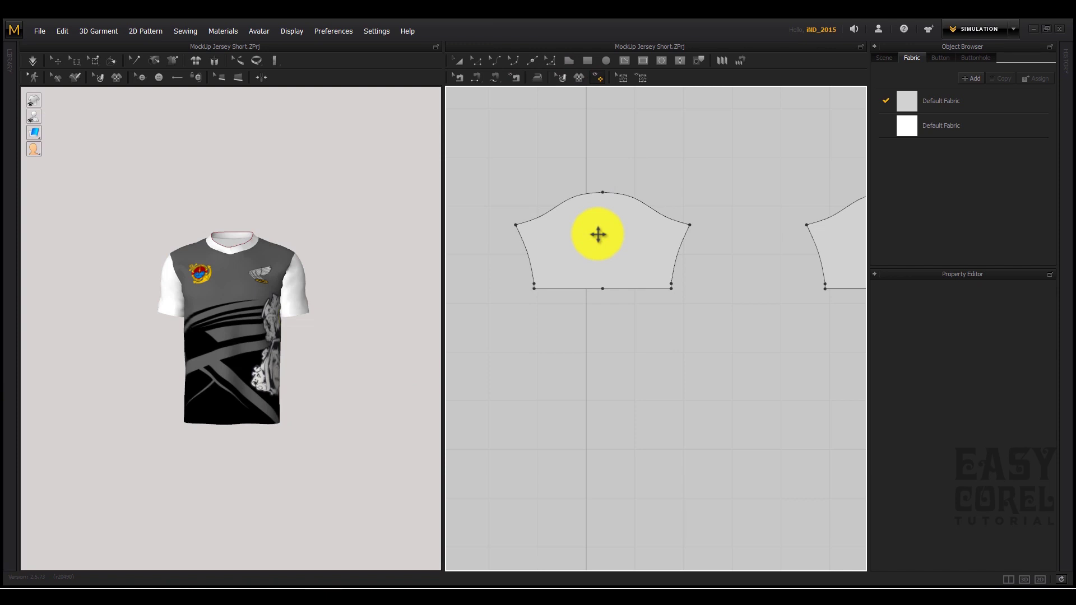
{"action": "left_click", "coordinate": [504, 323]}
Fit the flag graphic's edges to the outline of the first sleeve piece.
{"action": "scroll", "coordinate": [560, 308], "scroll_direction": "up", "scroll_amount": 10}
{"action": "left_click_drag", "start_coordinate": [571, 279], "coordinate": [581, 234]}
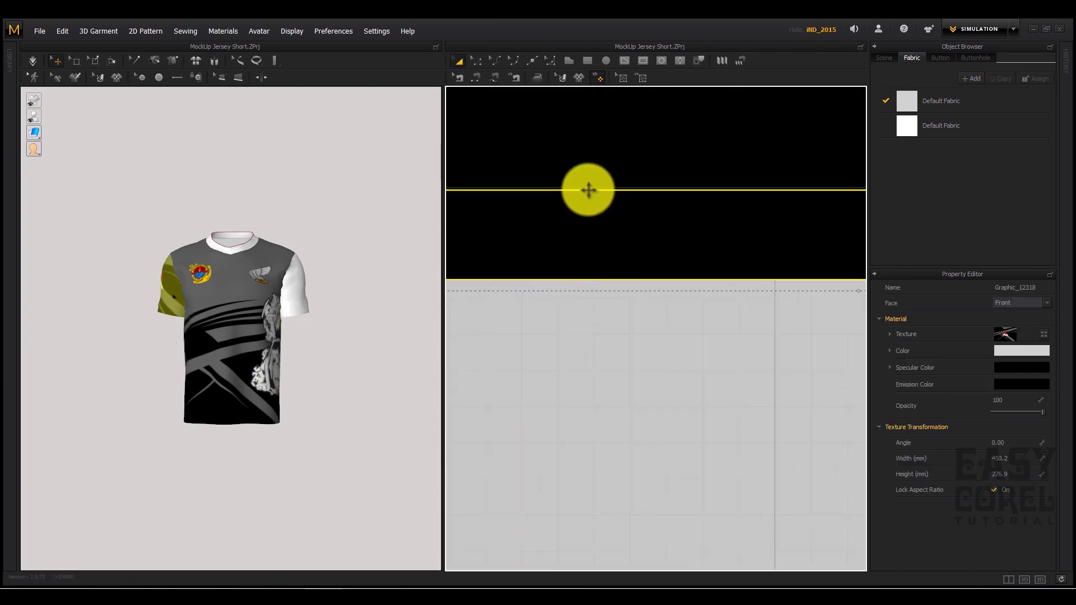
{"action": "scroll", "coordinate": [588, 191], "scroll_direction": "down", "scroll_amount": 5}
{"action": "scroll", "coordinate": [545, 144], "scroll_direction": "up", "scroll_amount": 3}
{"action": "scroll", "coordinate": [567, 233], "scroll_direction": "down", "scroll_amount": 5}
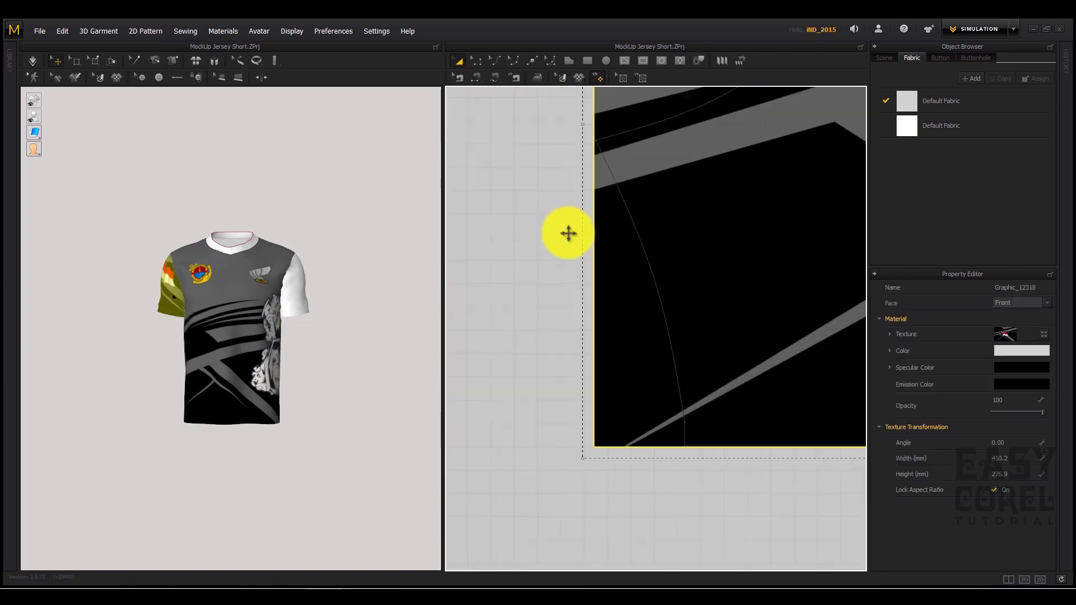
{"action": "scroll", "coordinate": [756, 149], "scroll_direction": "up", "scroll_amount": 2}
{"action": "scroll", "coordinate": [545, 221], "scroll_direction": "down", "scroll_amount": 1}
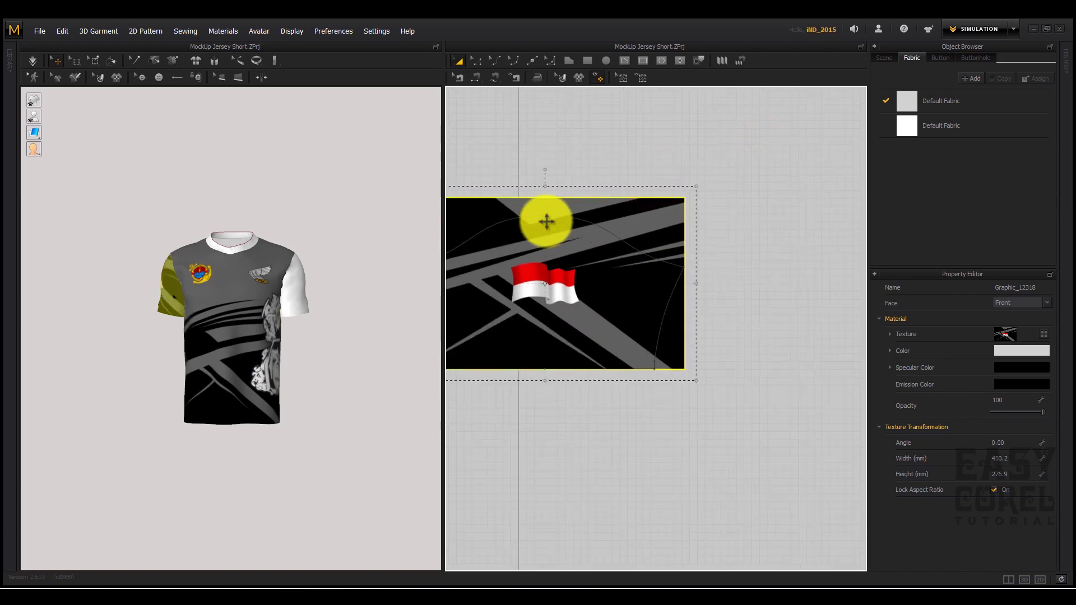
{"action": "scroll", "coordinate": [563, 236], "scroll_direction": "up", "scroll_amount": 6}
{"action": "scroll", "coordinate": [562, 269], "scroll_direction": "down", "scroll_amount": 6}
{"action": "scroll", "coordinate": [841, 274], "scroll_direction": "up", "scroll_amount": 4}
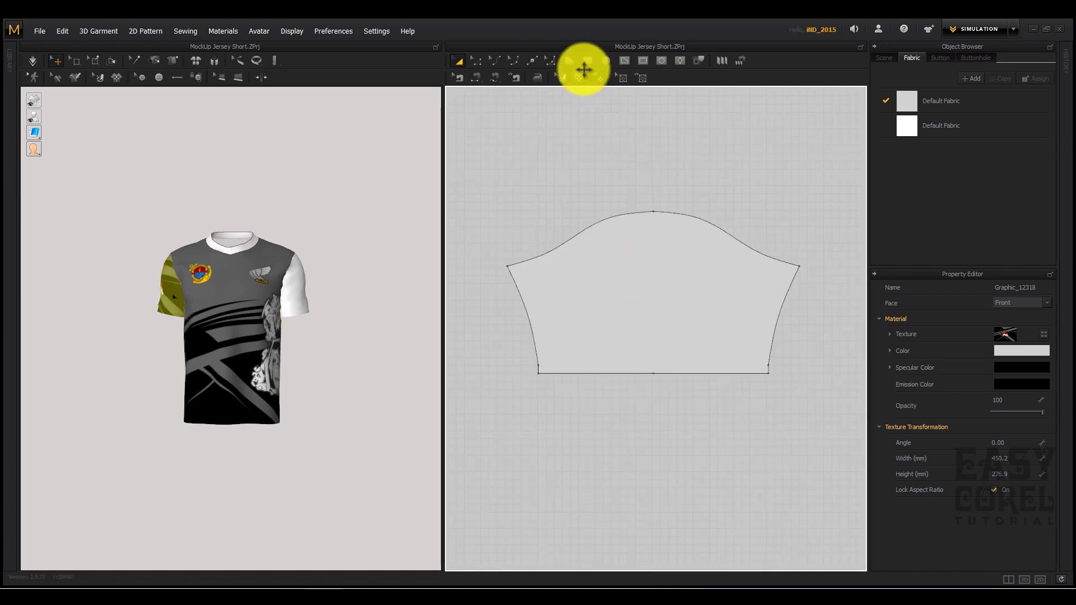
Add the CB Indonesia sleeve design 4.jpg as a graphic on the second sleeve piece at 450.2 × 276.9 mm.
{"action": "left_click", "coordinate": [579, 78]}
{"action": "left_click", "coordinate": [291, 237]}
{"action": "key", "text": "Return"}
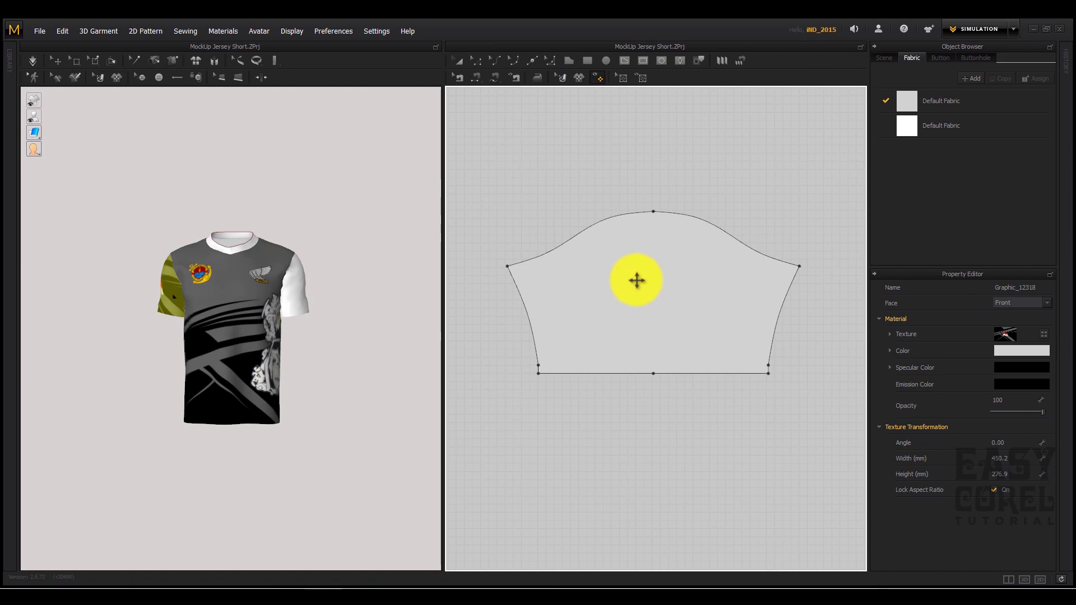
{"action": "left_click", "coordinate": [645, 265]}
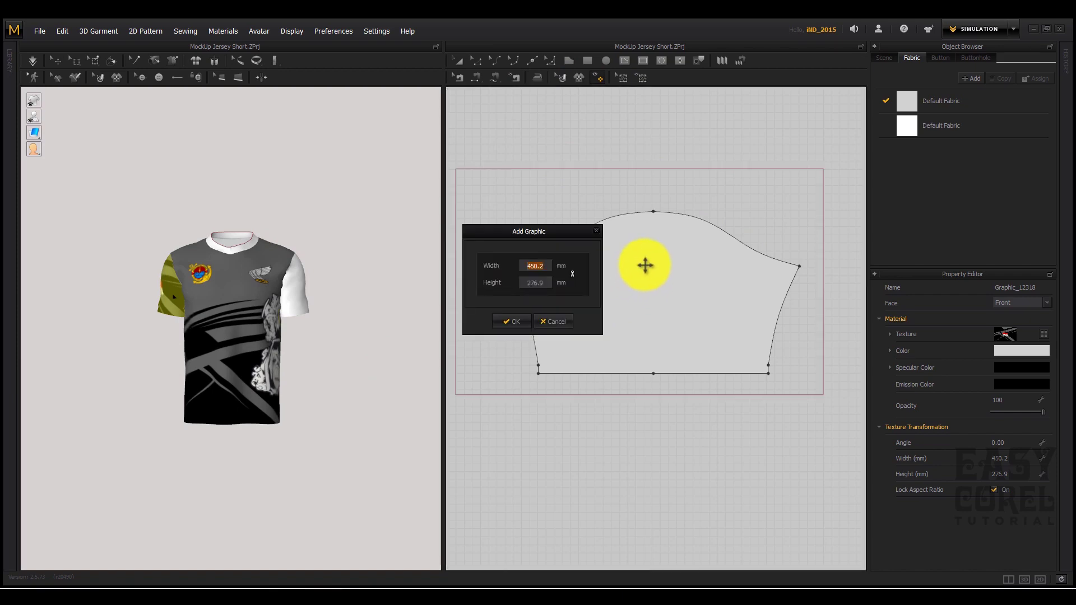
{"action": "left_click", "coordinate": [518, 321]}
Align the CB Indonesia graphic's lower and left edges with the second sleeve piece.
{"action": "scroll", "coordinate": [562, 390], "scroll_direction": "up", "scroll_amount": 4}
{"action": "left_click_drag", "start_coordinate": [567, 388], "coordinate": [576, 307]}
{"action": "scroll", "coordinate": [606, 310], "scroll_direction": "down", "scroll_amount": 4}
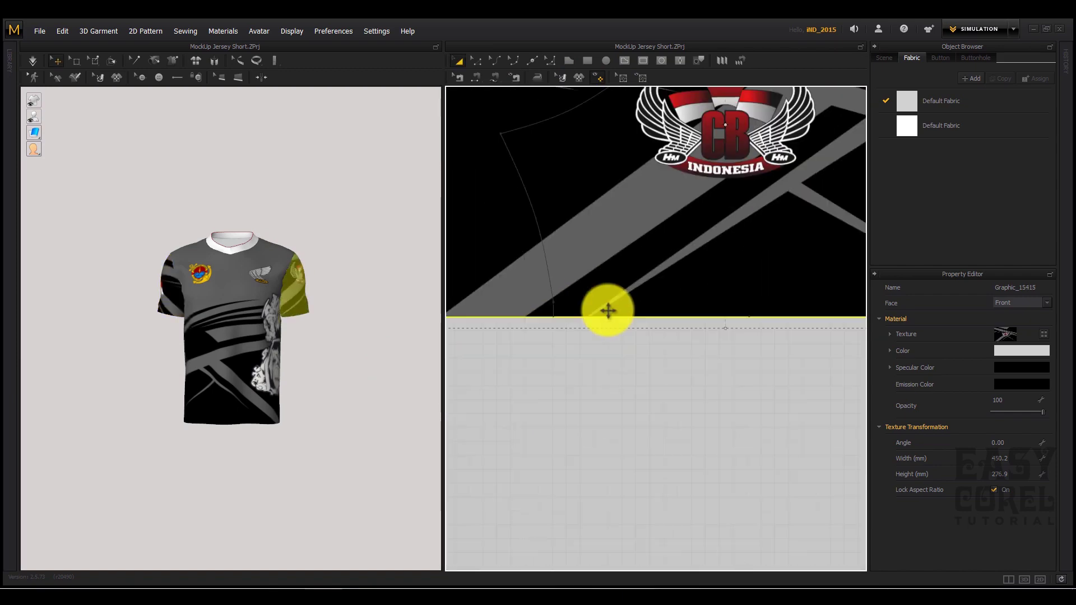
{"action": "scroll", "coordinate": [542, 241], "scroll_direction": "up", "scroll_amount": 4}
{"action": "left_click_drag", "start_coordinate": [543, 240], "coordinate": [775, 273]}
{"action": "scroll", "coordinate": [569, 290], "scroll_direction": "down", "scroll_amount": 6}
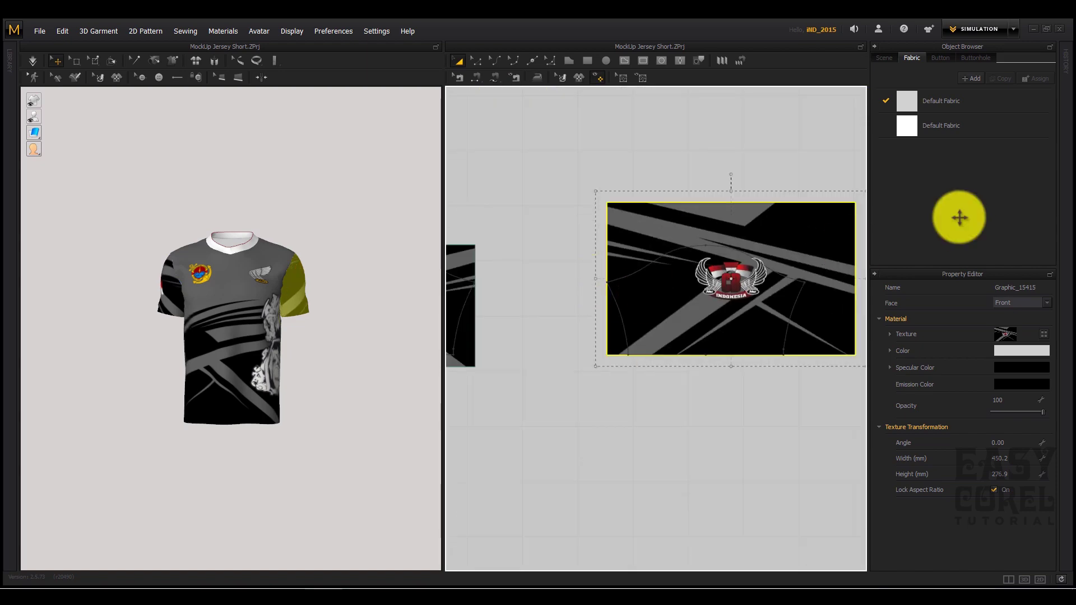
Adjust the CB Indonesia graphic's right and upper edges to the second sleeve's outline and deselect it.
{"action": "scroll", "coordinate": [946, 197], "scroll_direction": "up", "scroll_amount": 3}
{"action": "left_click_drag", "start_coordinate": [775, 204], "coordinate": [674, 275]}
{"action": "scroll", "coordinate": [684, 251], "scroll_direction": "down", "scroll_amount": 3}
{"action": "scroll", "coordinate": [601, 276], "scroll_direction": "up", "scroll_amount": 8}
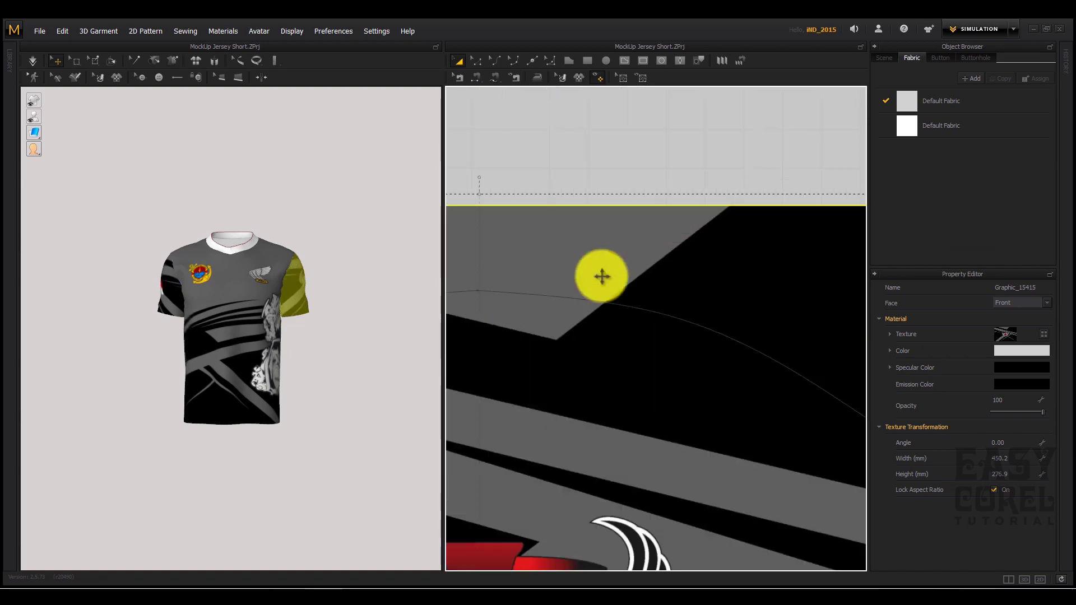
{"action": "left_click_drag", "start_coordinate": [508, 320], "coordinate": [508, 404]}
{"action": "scroll", "coordinate": [587, 267], "scroll_direction": "down", "scroll_amount": 6}
{"action": "left_click", "coordinate": [619, 216]}
Select the white Default Fabric used by the collar band and expand its Color settings.
{"action": "left_click", "coordinate": [235, 248]}
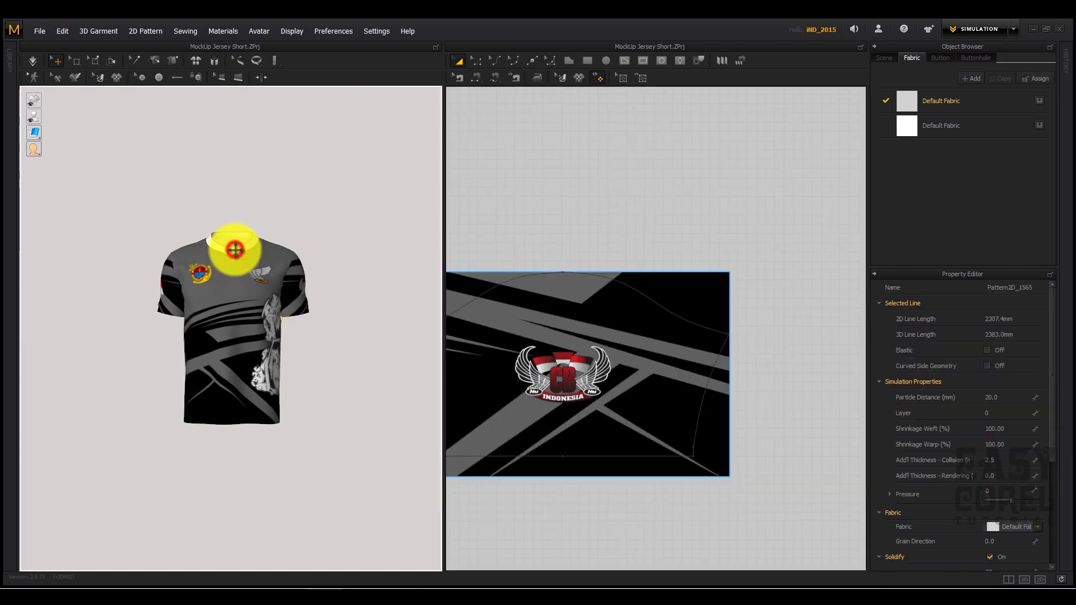
{"action": "scroll", "coordinate": [746, 248], "scroll_direction": "down", "scroll_amount": 8}
{"action": "scroll", "coordinate": [702, 394], "scroll_direction": "up", "scroll_amount": 6}
{"action": "left_click", "coordinate": [654, 380]}
{"action": "left_click", "coordinate": [621, 271]}
{"action": "left_click", "coordinate": [984, 103]}
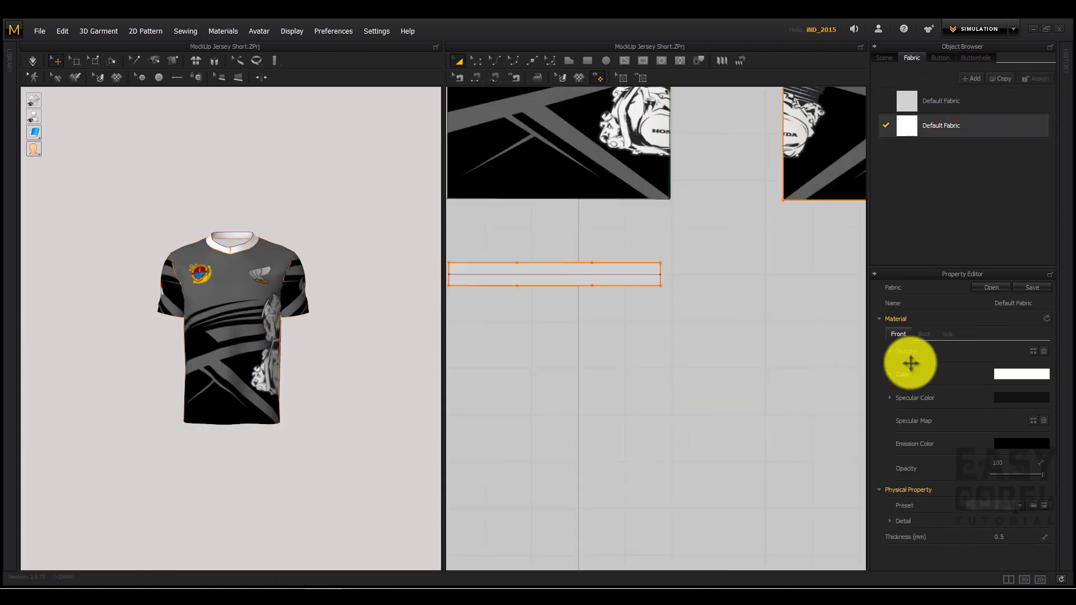
{"action": "left_click", "coordinate": [890, 374]}
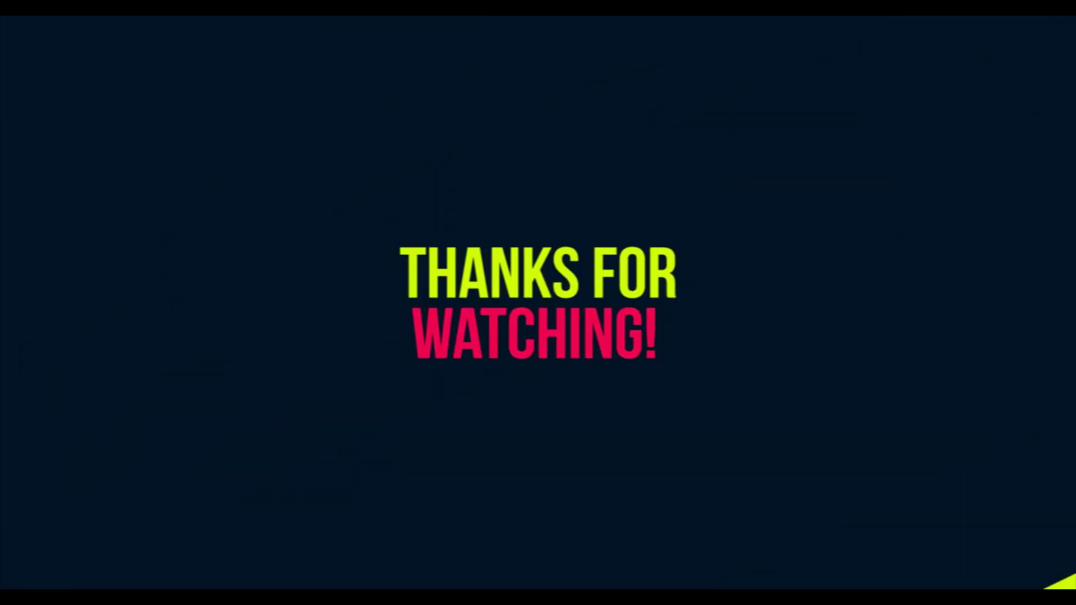